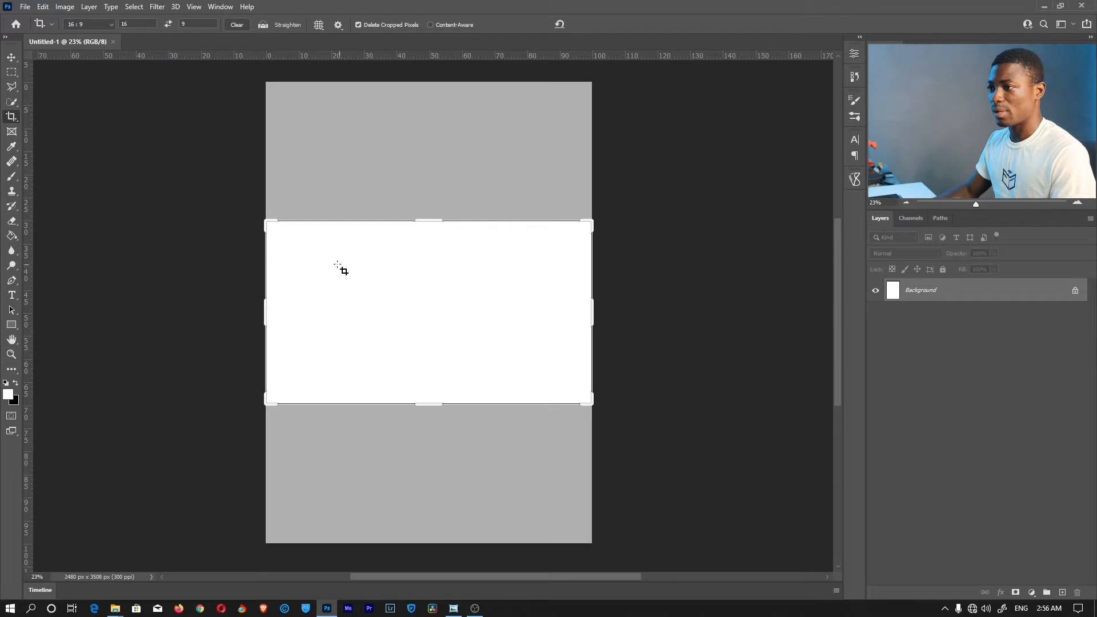
Crop the page to a 4:5 (8:10) portrait ratio, 2480 × 3100 px
left_click(86, 24)
left_click(86, 77)
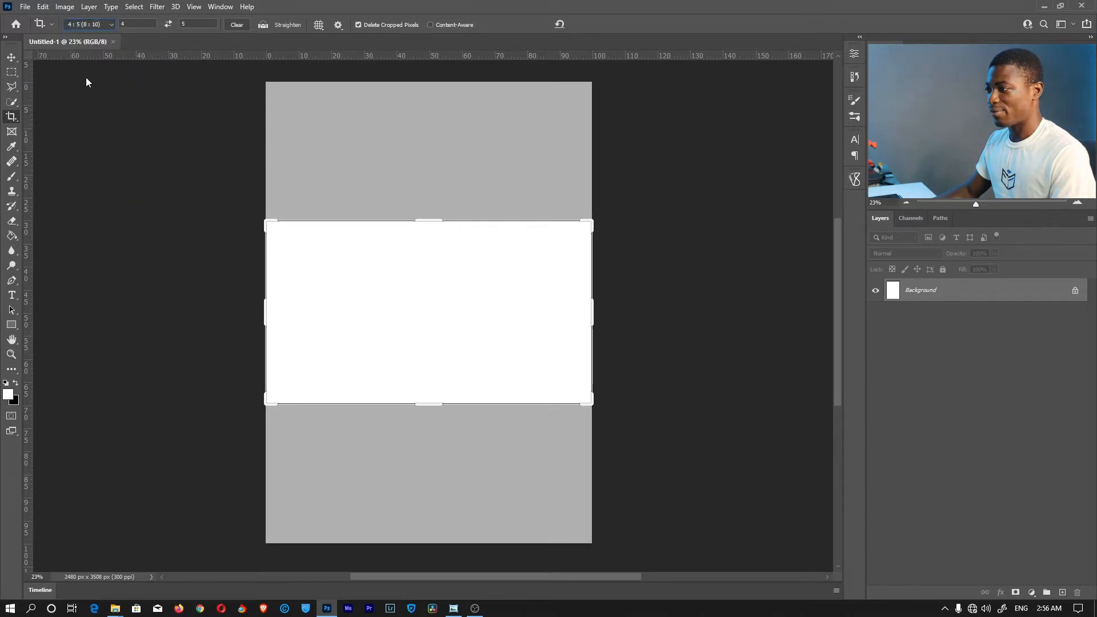
left_click(597, 25)
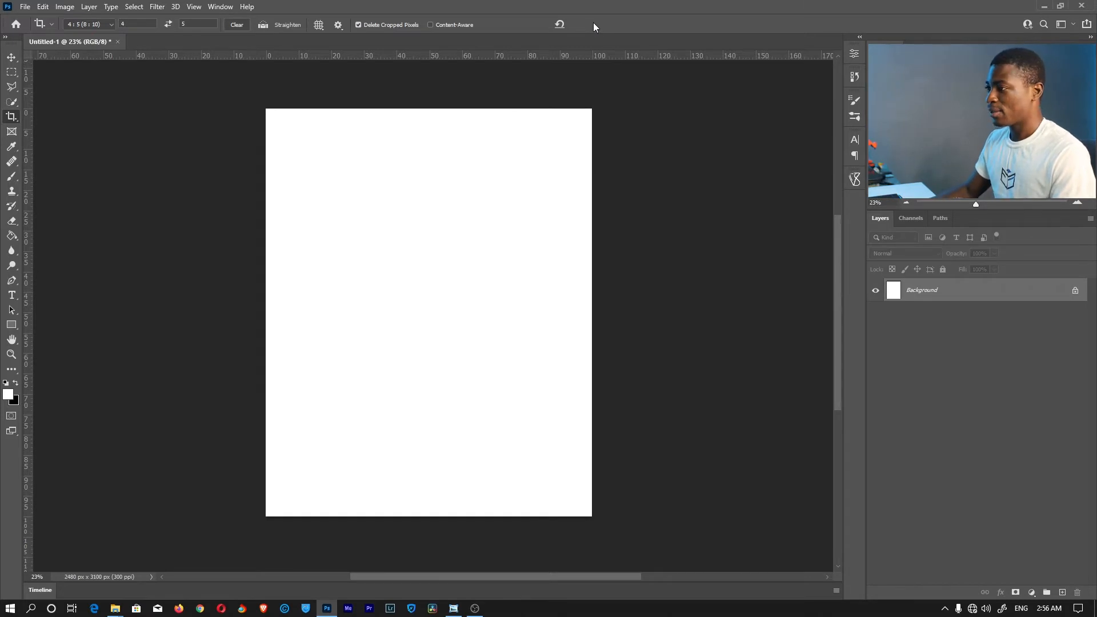
Set the Pen tool to Shape mode and place the first anchor above the page's top-left
left_click(10, 284)
left_click(46, 281)
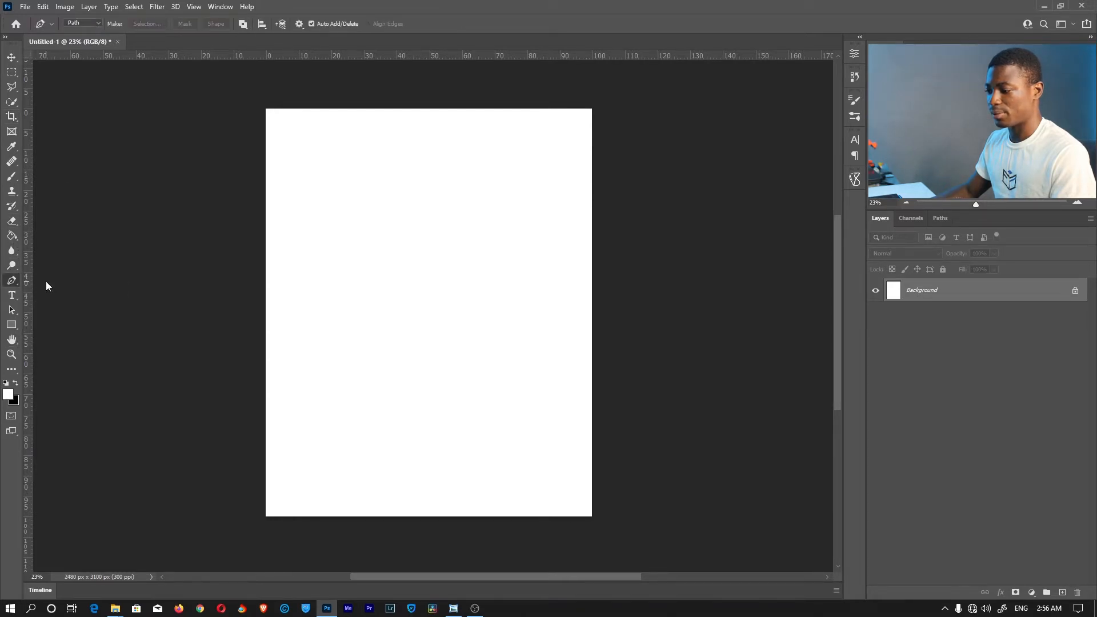
left_click(80, 25)
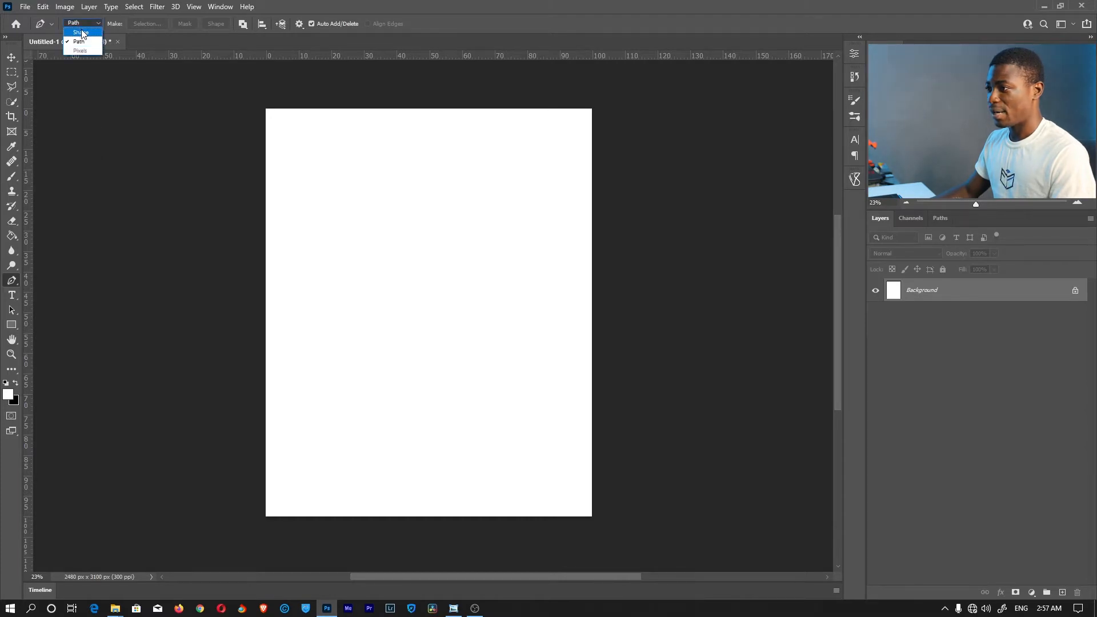
left_click(81, 32)
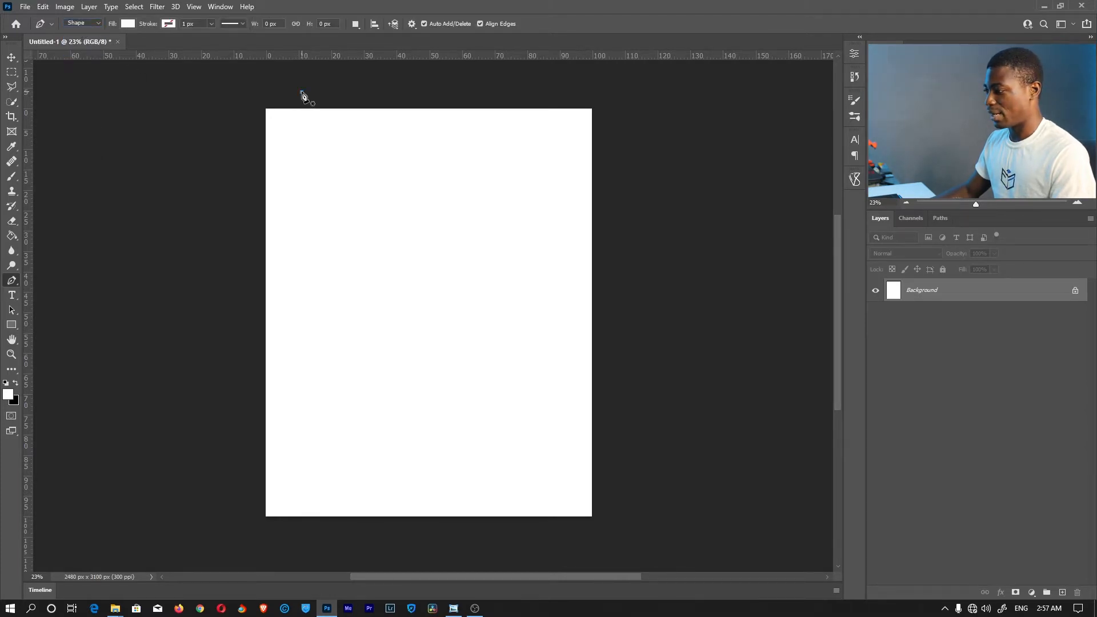
left_click(302, 93)
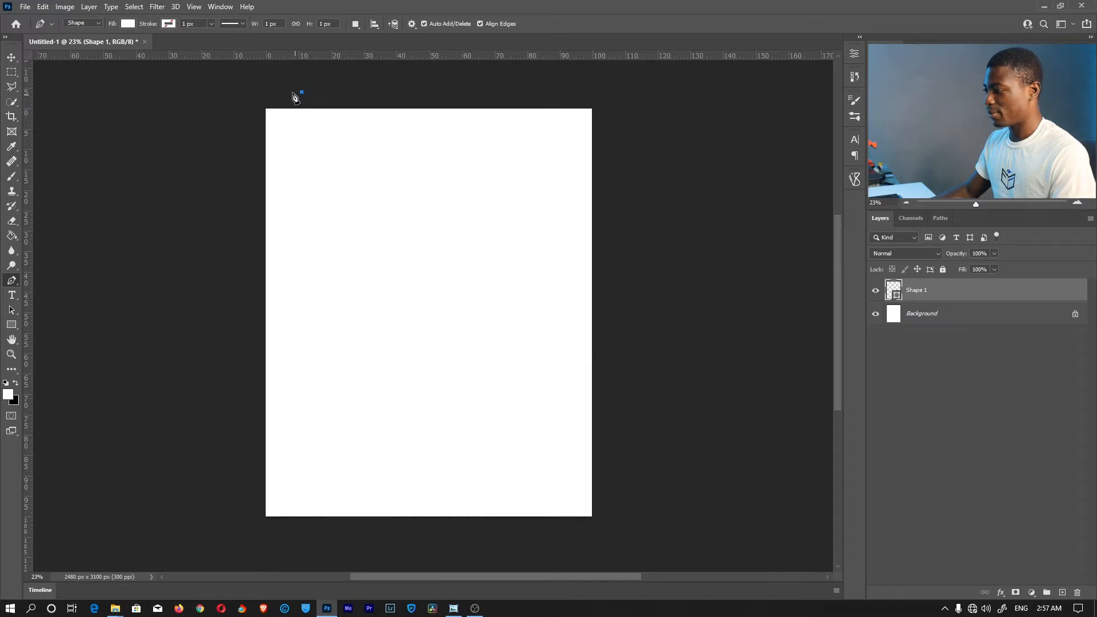
Draw a closed curved pen shape sweeping over the page's top-right area
left_click_drag(601, 300, 806, 262)
left_click_drag(762, 124, 620, 77)
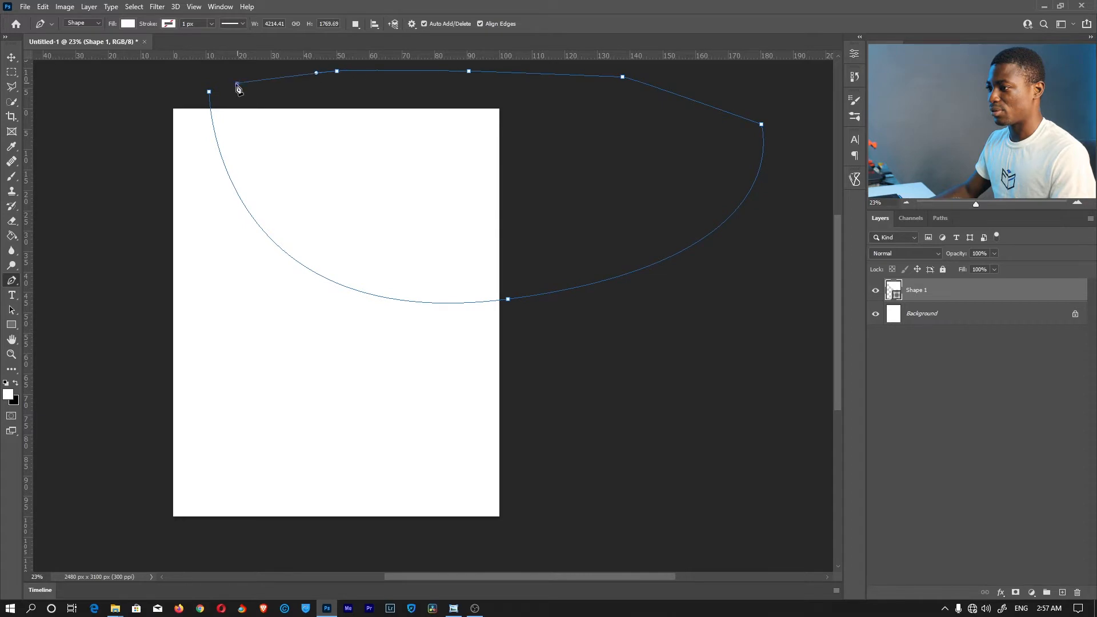
left_click(209, 92)
key("Return")
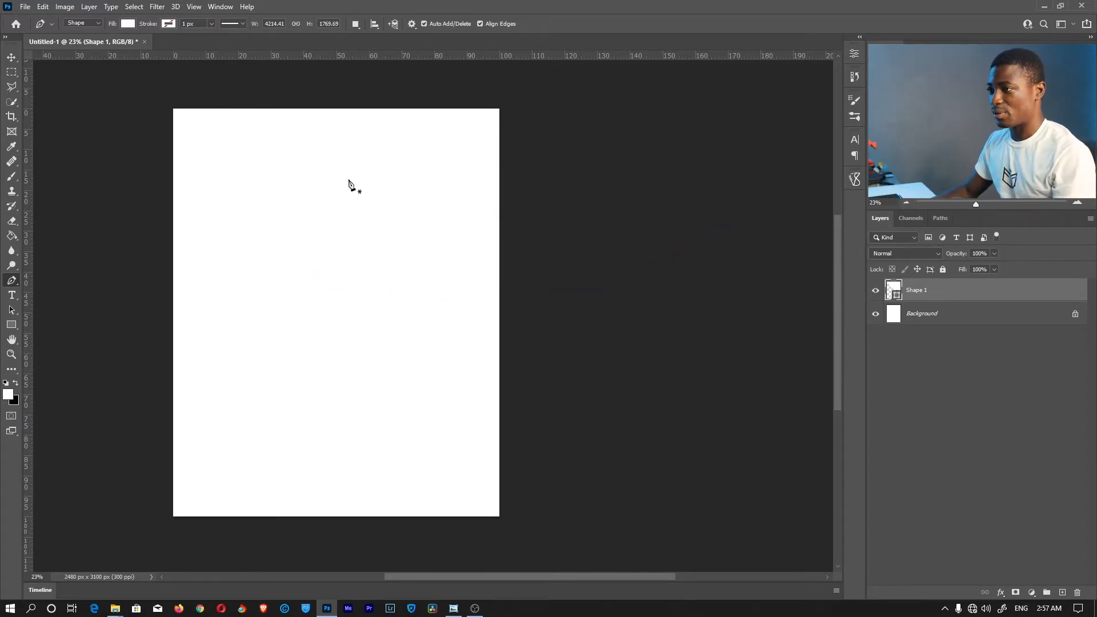
Fill Shape 1 with dark red #5e1b1b
left_click(123, 23)
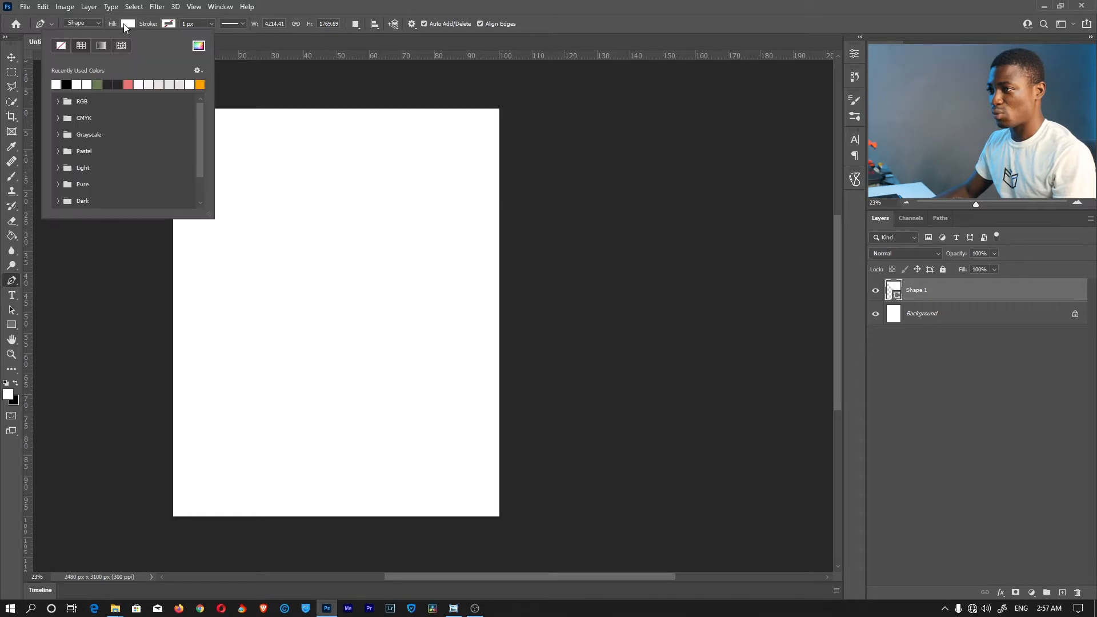
left_click(128, 23)
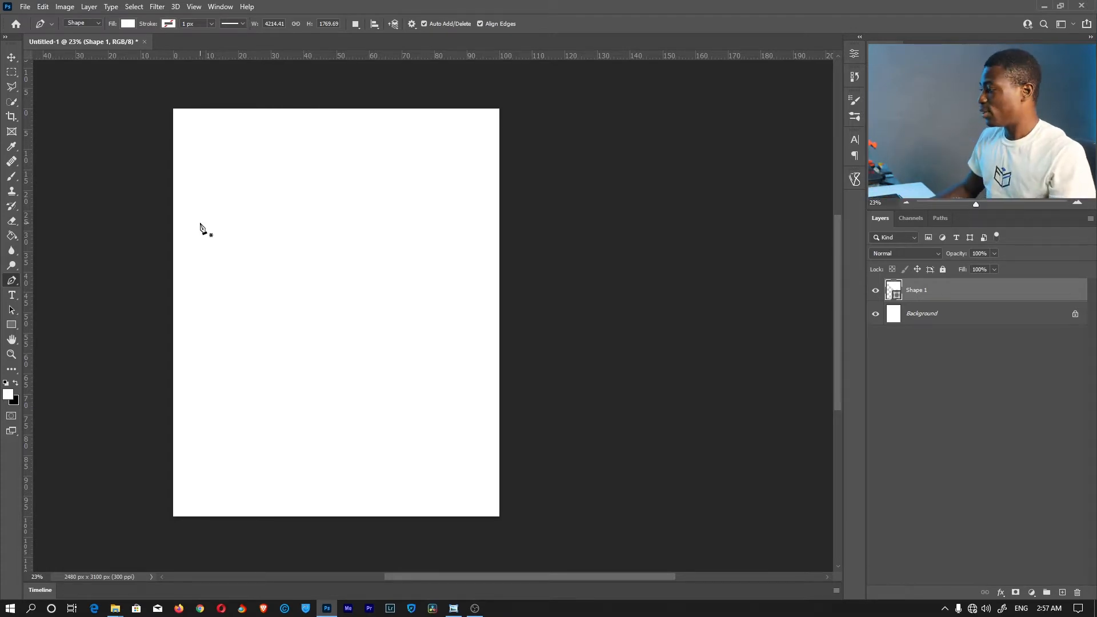
double_click(892, 289)
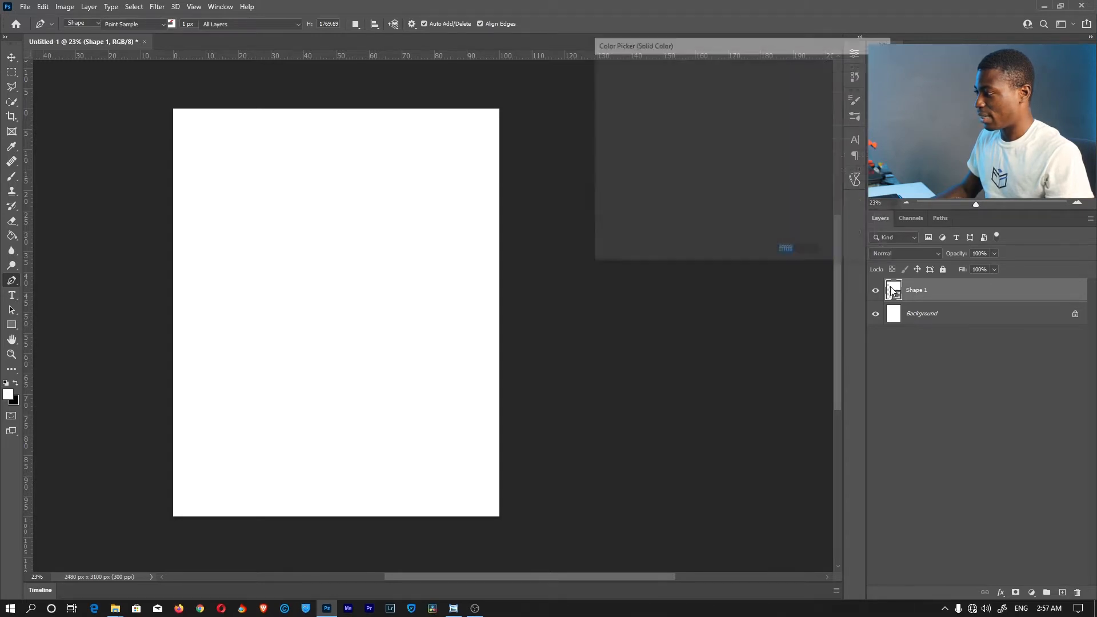
left_click(697, 147)
left_click(641, 205)
mouse_move(705, 178)
left_mouse_down()
mouse_move(719, 196)
mouse_move(712, 103)
mouse_move(702, 162)
left_mouse_up()
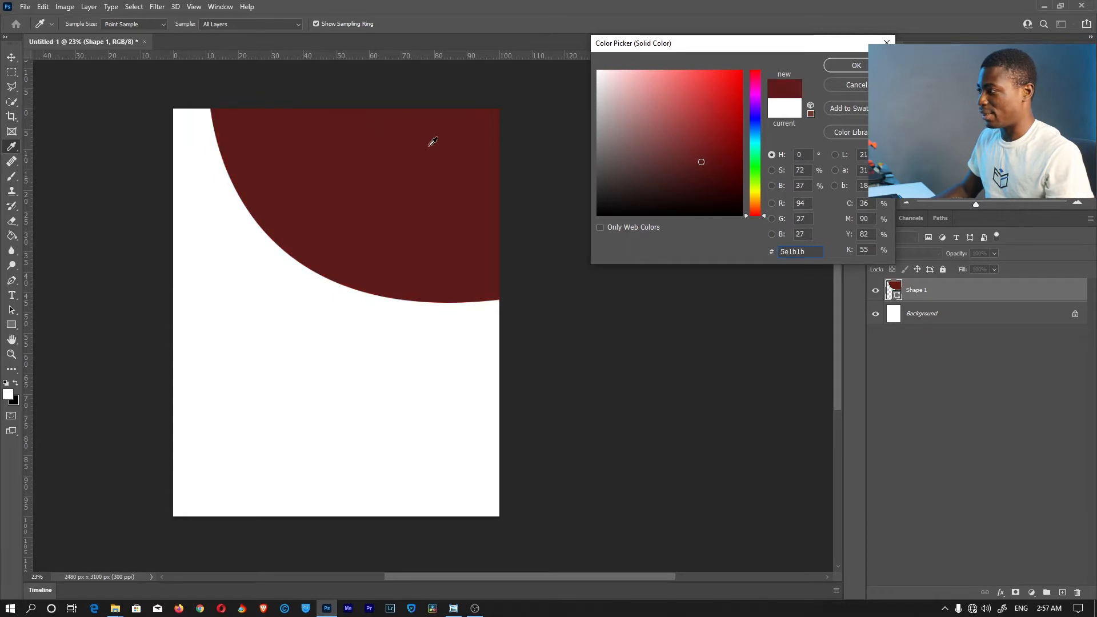
left_click(856, 66)
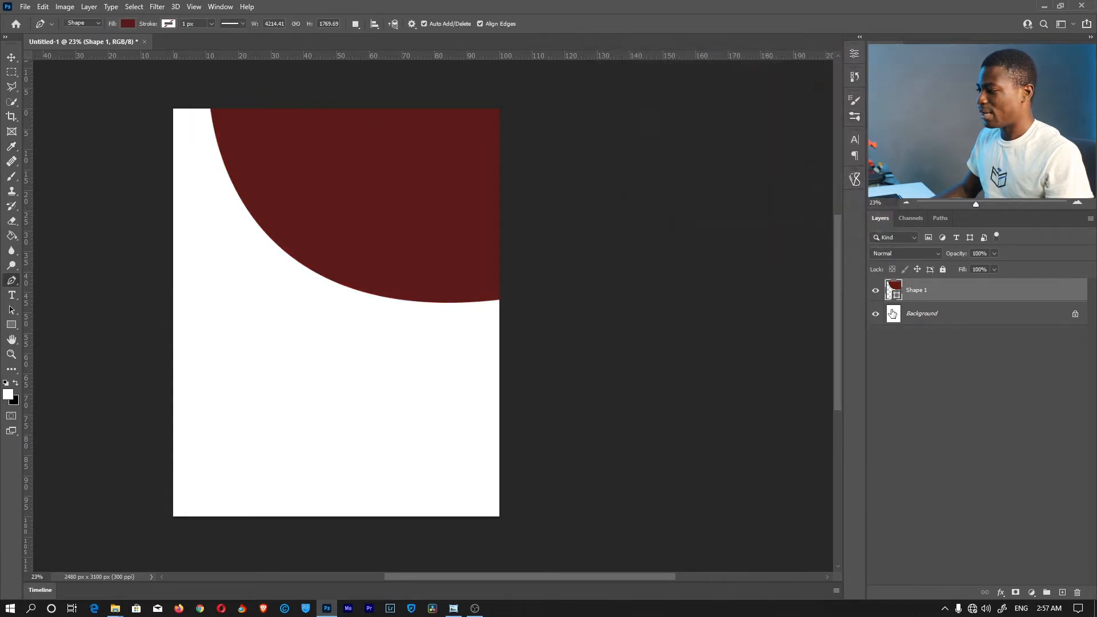
Above the Background, draw a second curved shape whose lower edge runs just below Shape 1's curve
left_click(931, 316)
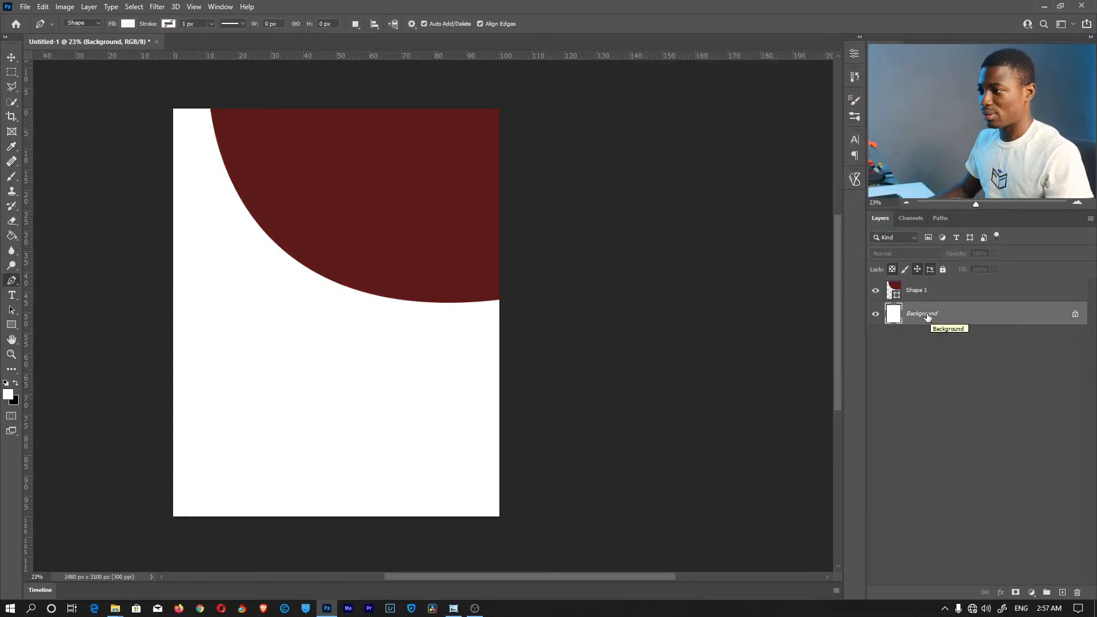
left_click(198, 102)
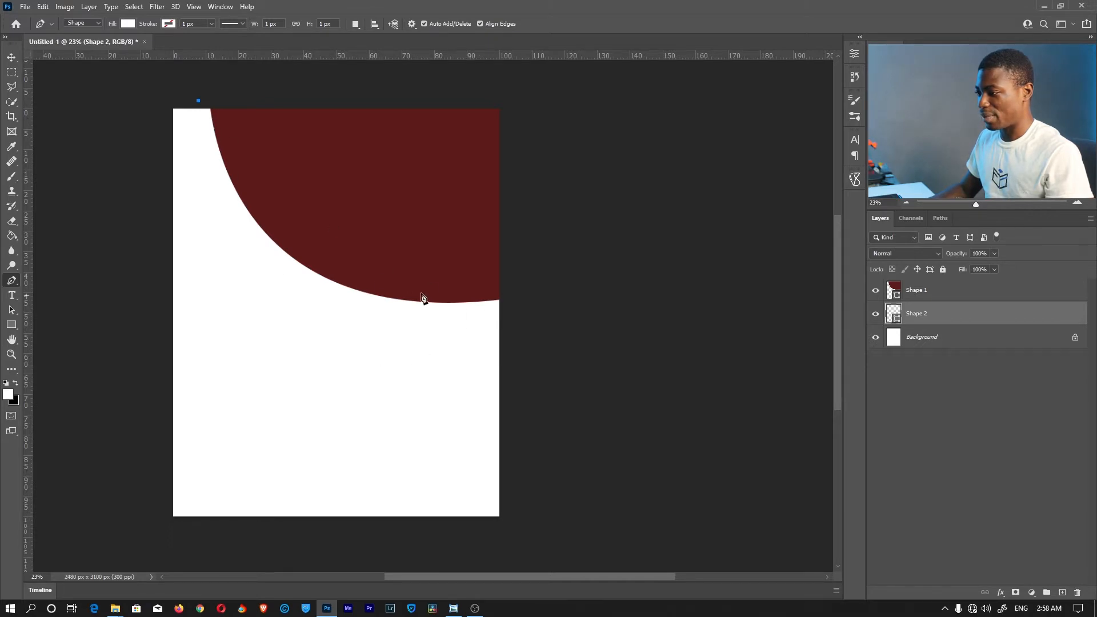
left_click_drag(507, 312, 784, 249)
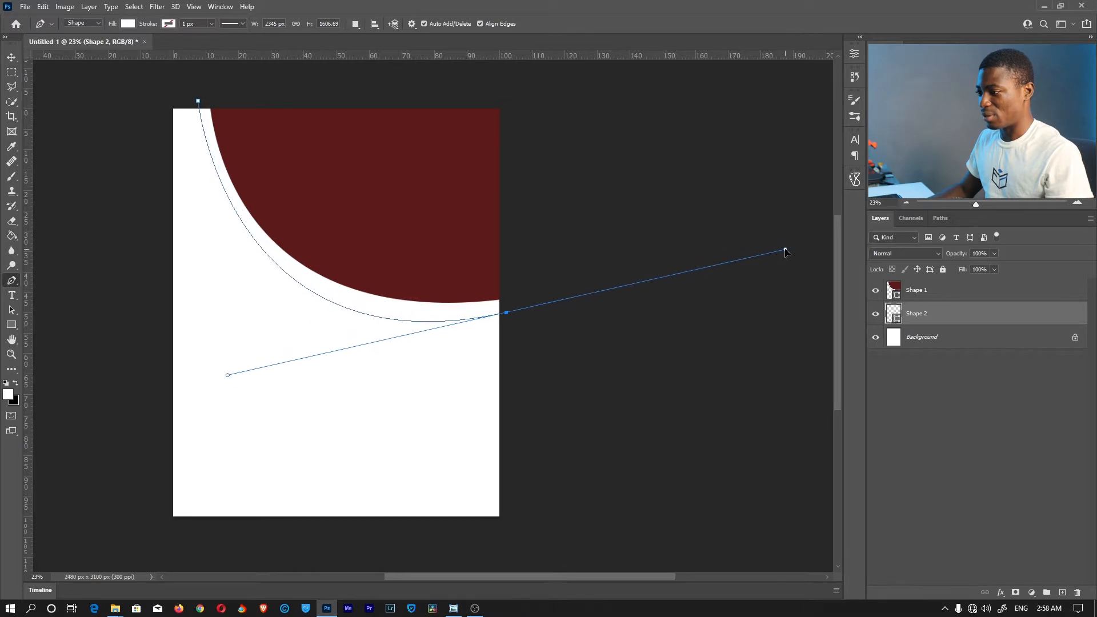
key("ctrl+z")
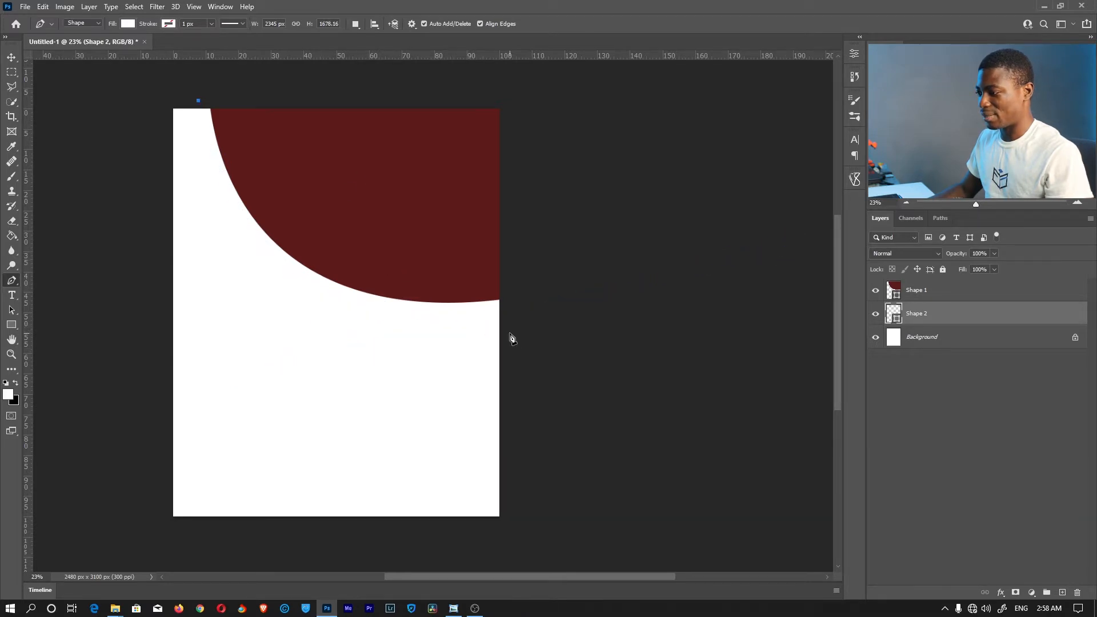
left_click_drag(504, 333, 811, 306)
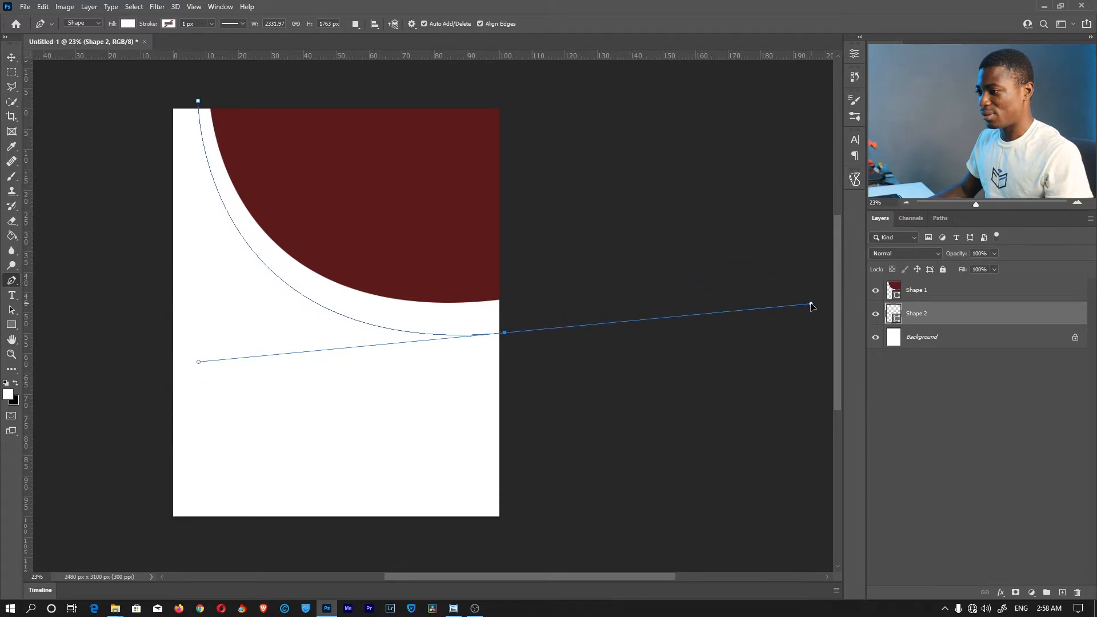
mouse_move(814, 305)
left_mouse_down()
mouse_move(808, 343)
mouse_move(820, 323)
left_mouse_up()
left_click_drag(749, 156, 744, 153)
left_click_drag(607, 101, 602, 99)
left_click_drag(486, 79, 470, 81)
left_click_drag(394, 89, 379, 90)
key("Escape")
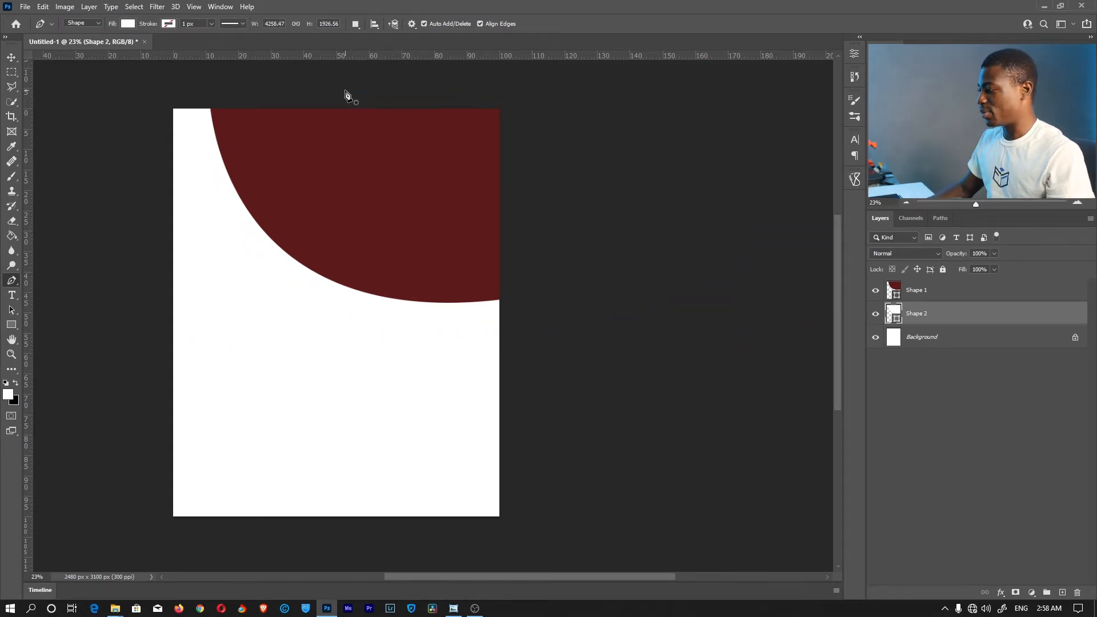
Fill Shape 2 with purple #a917bf, then select Shape 1 with the Move tool
double_click(896, 311)
left_click(718, 110)
left_click(712, 148)
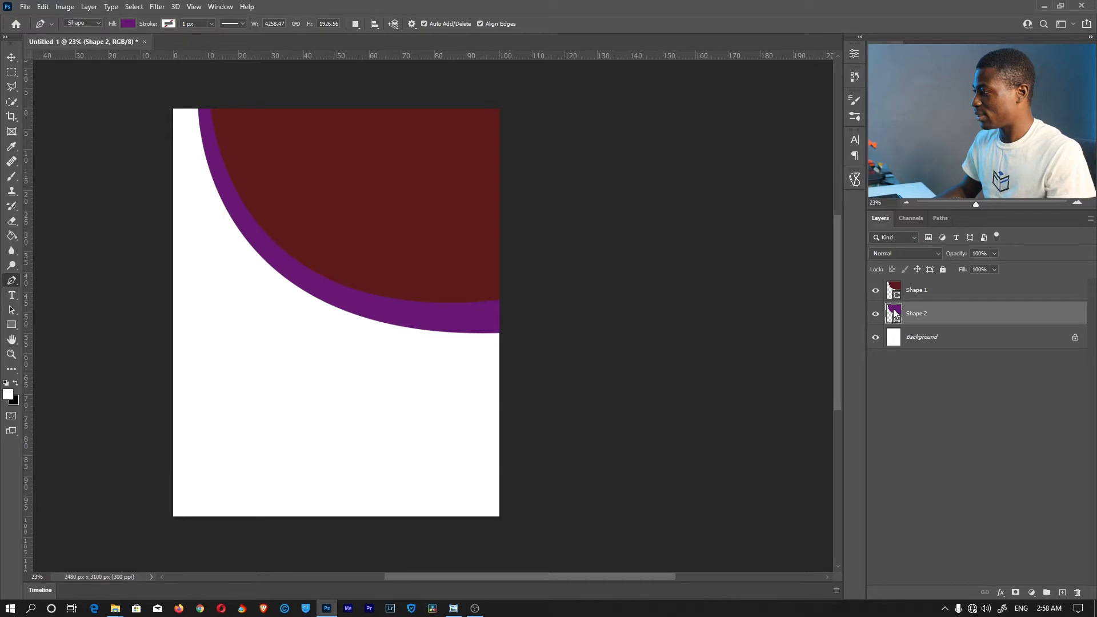
double_click(895, 313)
left_click_drag(694, 127, 724, 107)
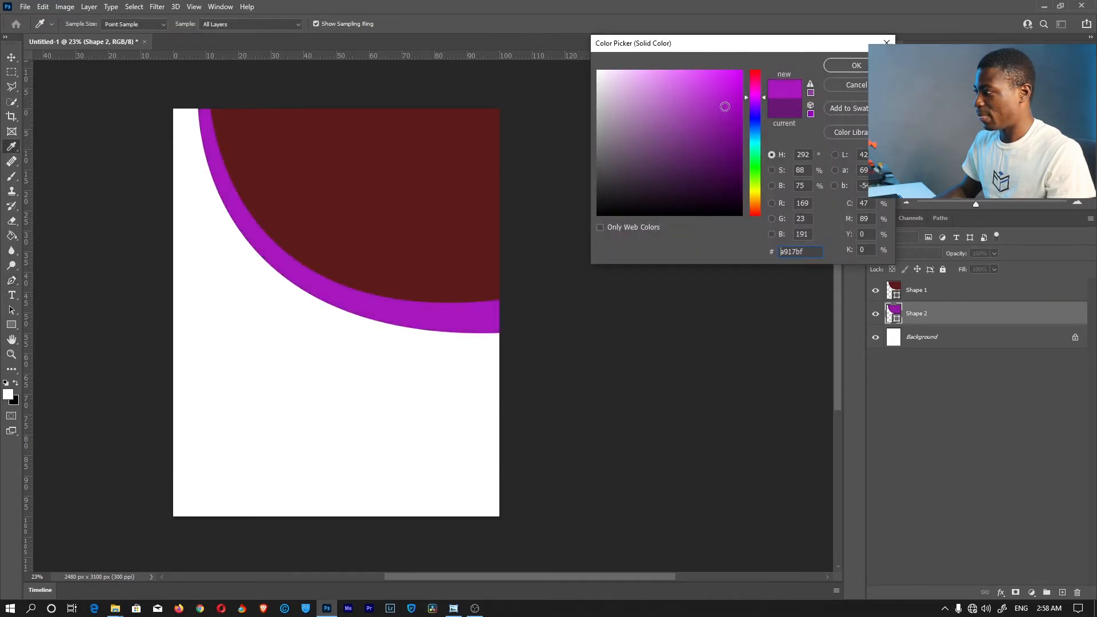
left_click(855, 64)
key("v")
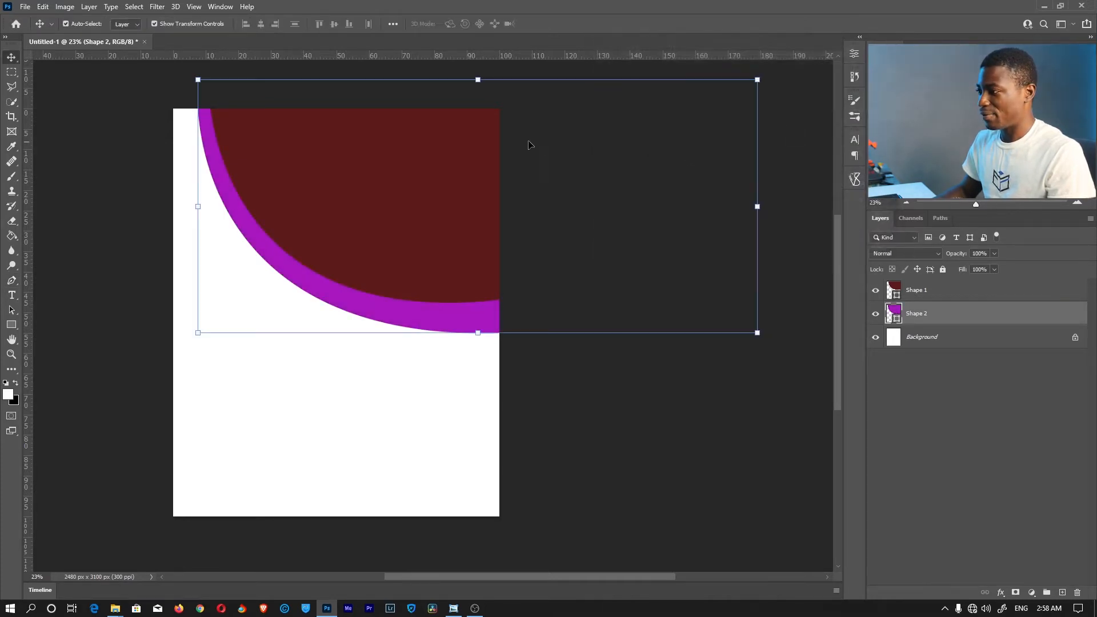
left_click(368, 184)
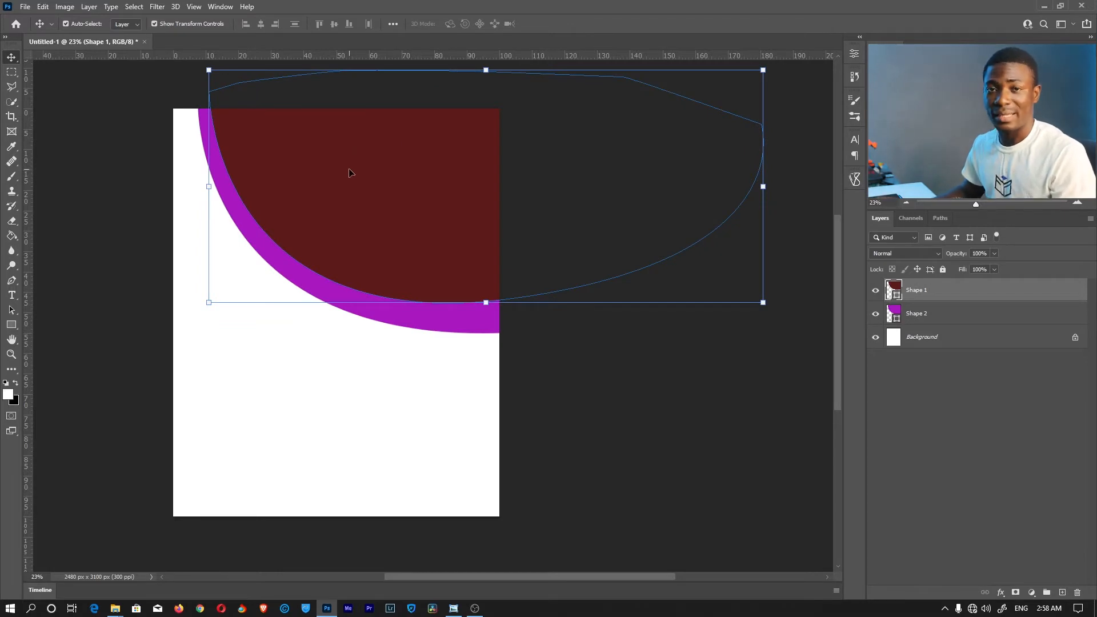
Open IMG_5714 from USB Drive (G:) > New folder in Windows Photo Viewer
mouse_move(113, 610)
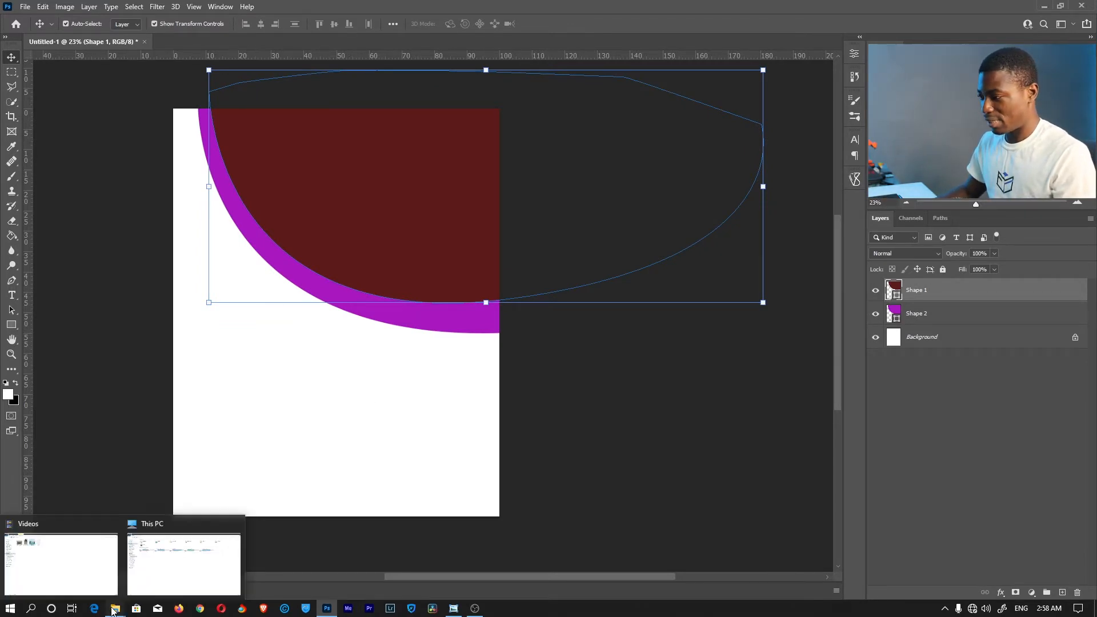
left_click(182, 555)
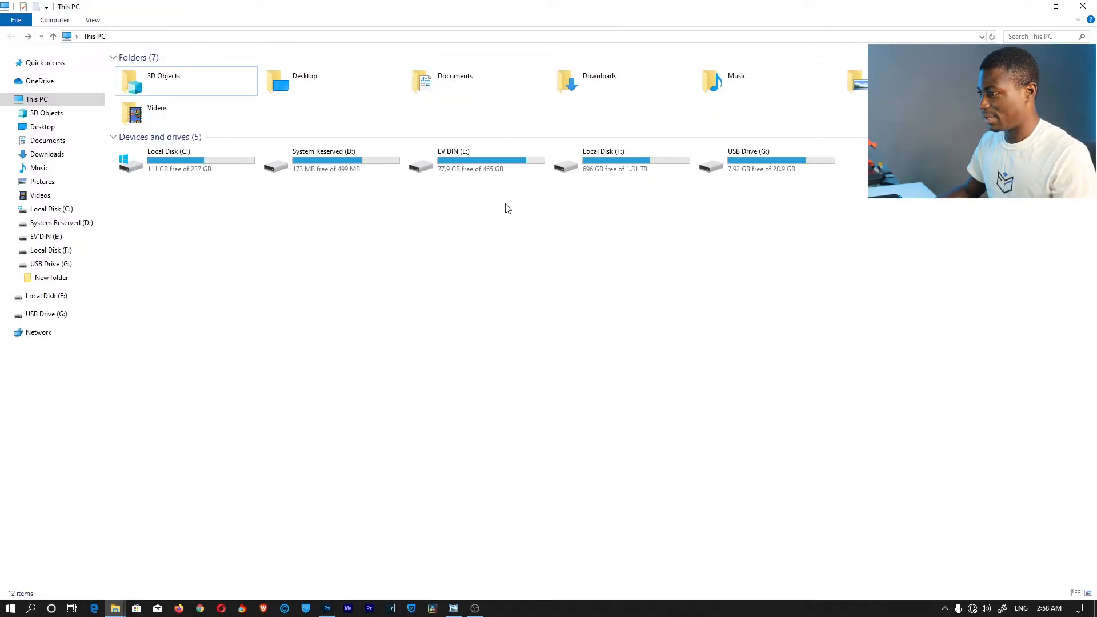
double_click(476, 162)
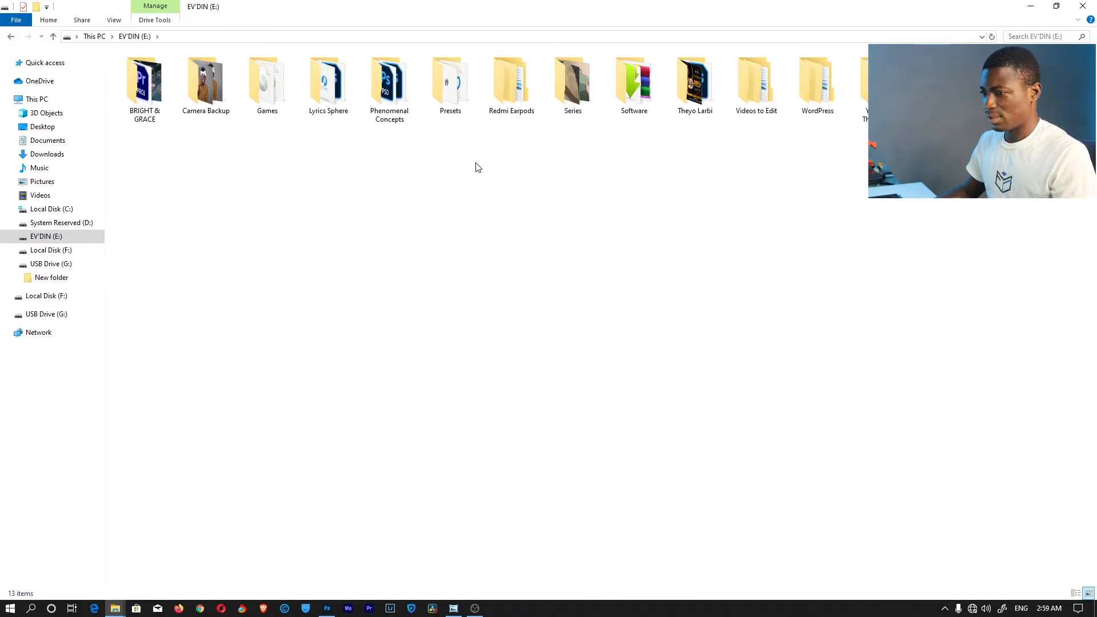
left_click(50, 264)
left_click(56, 278)
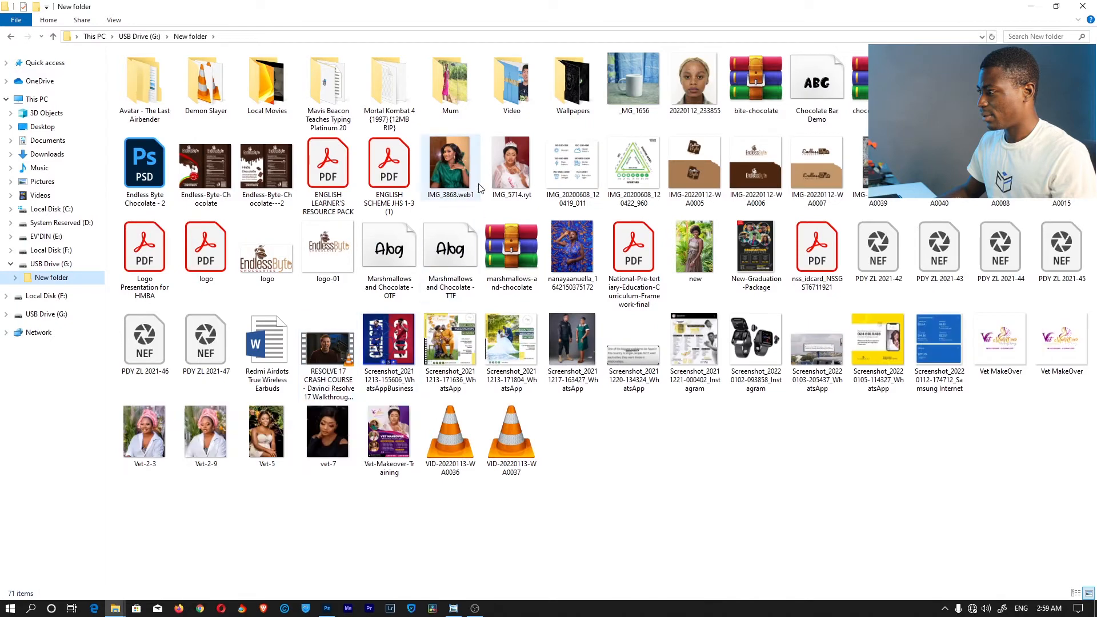
double_click(505, 166)
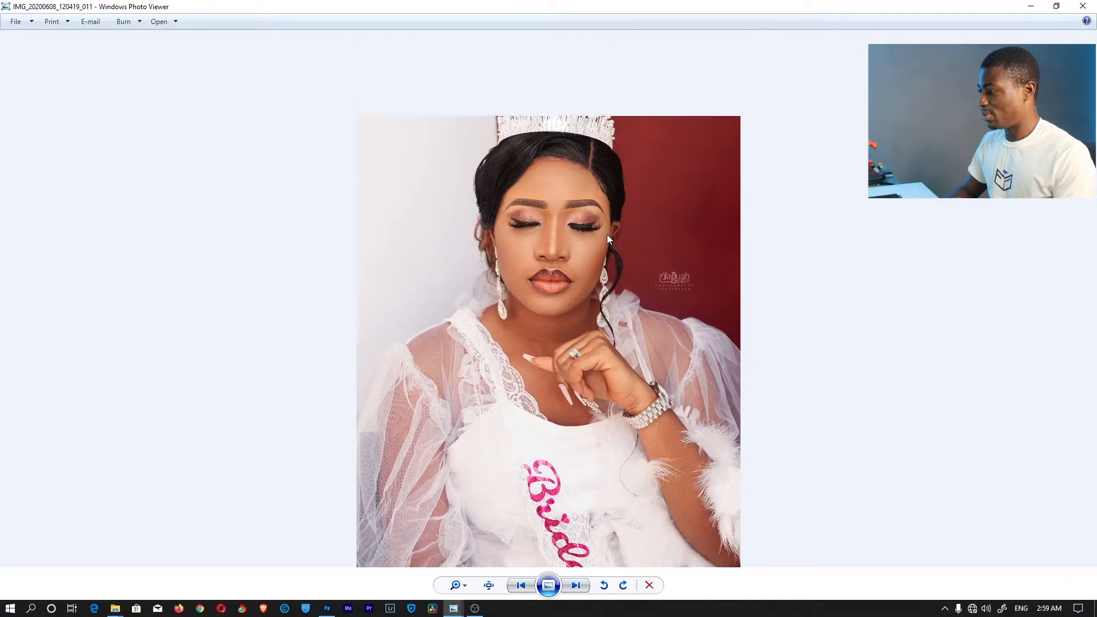
key("Right")
key("Right")
key("Right")
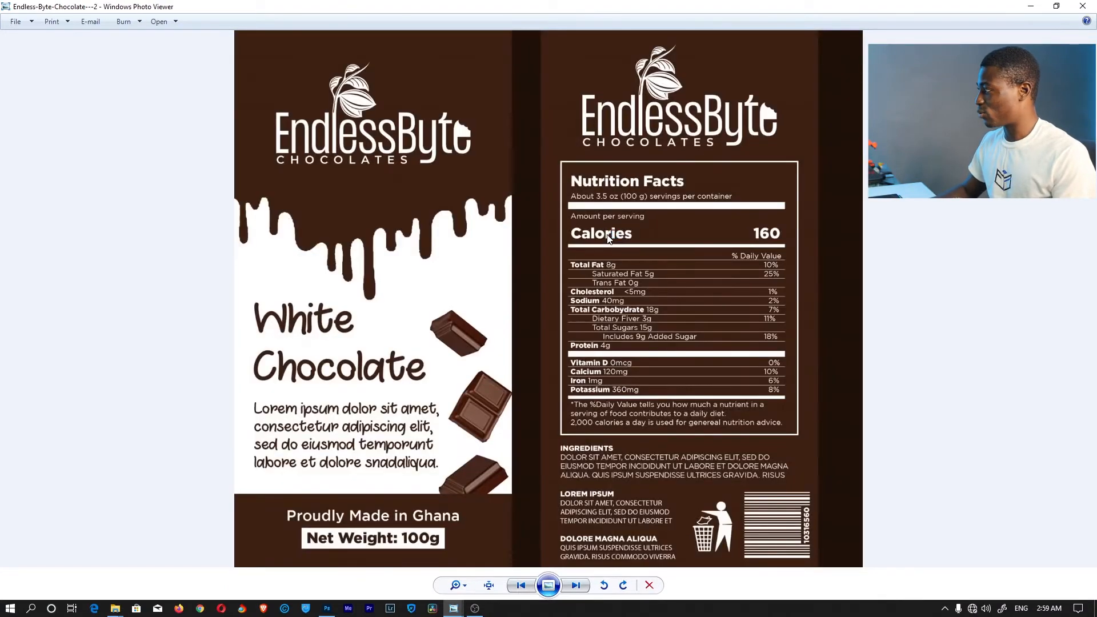
key("alt+Tab")
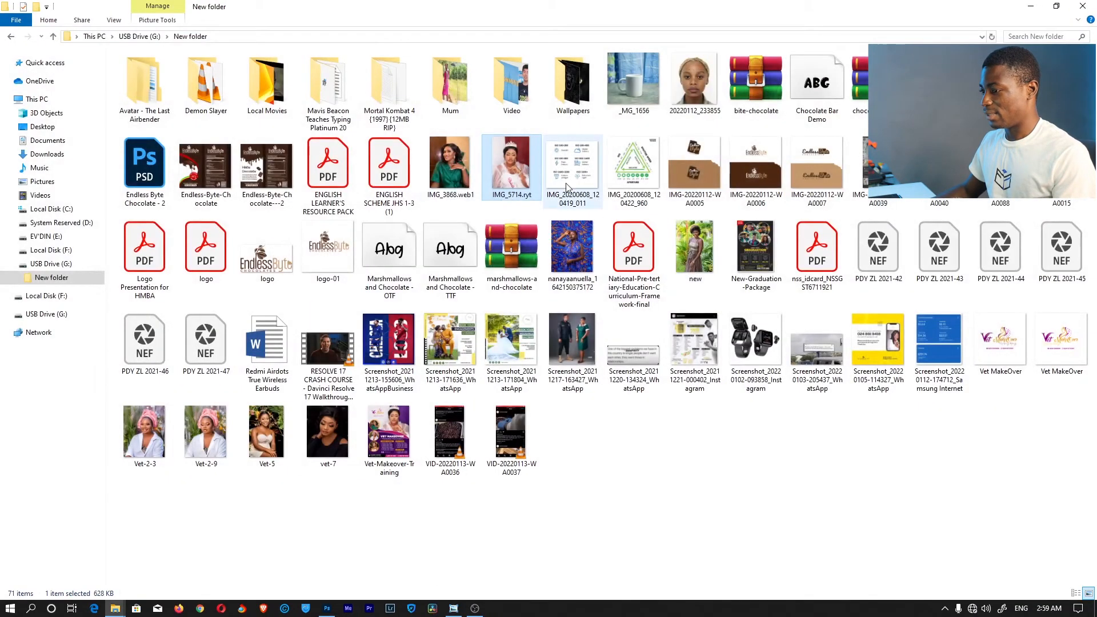
double_click(209, 429)
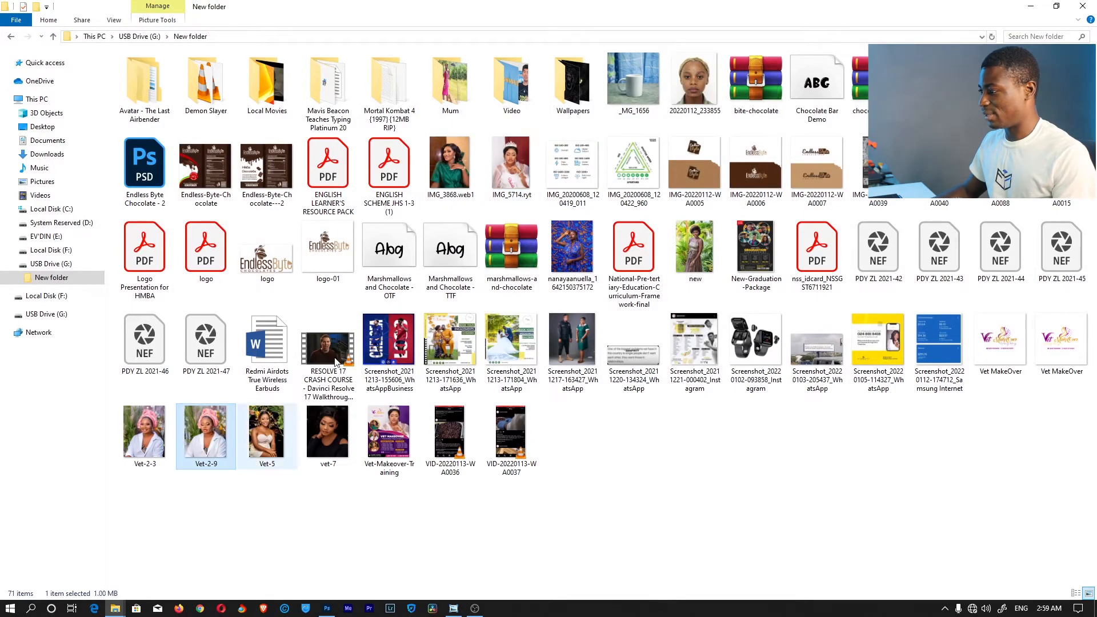
scroll(578, 175, "up", 2)
scroll(579, 175, "down", 2)
scroll(711, 308, "up", 4)
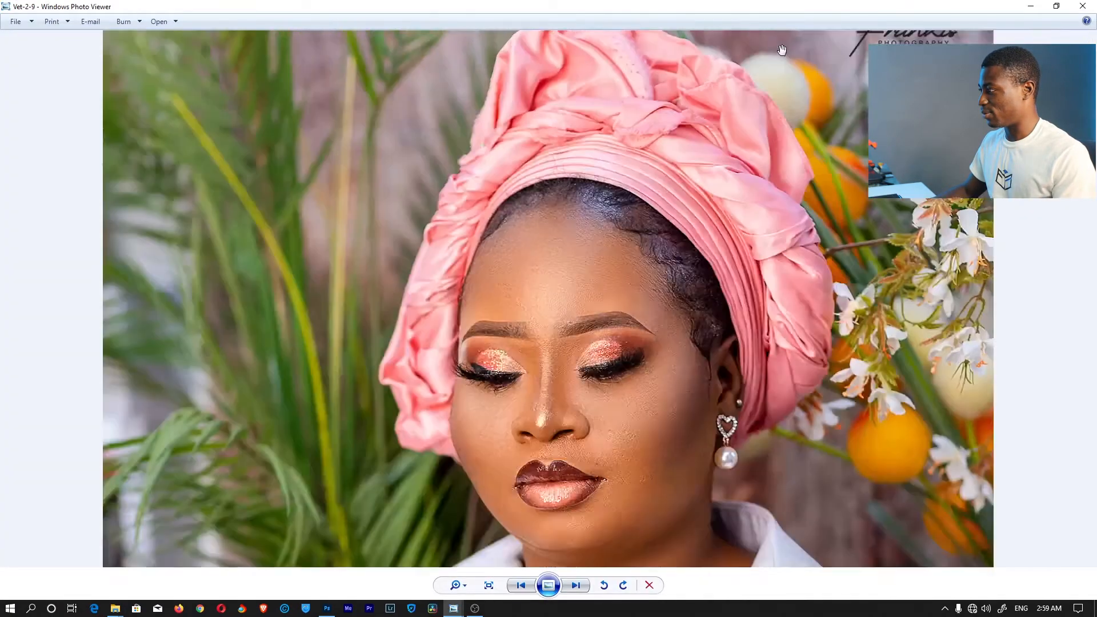
scroll(683, 205, "down", 4)
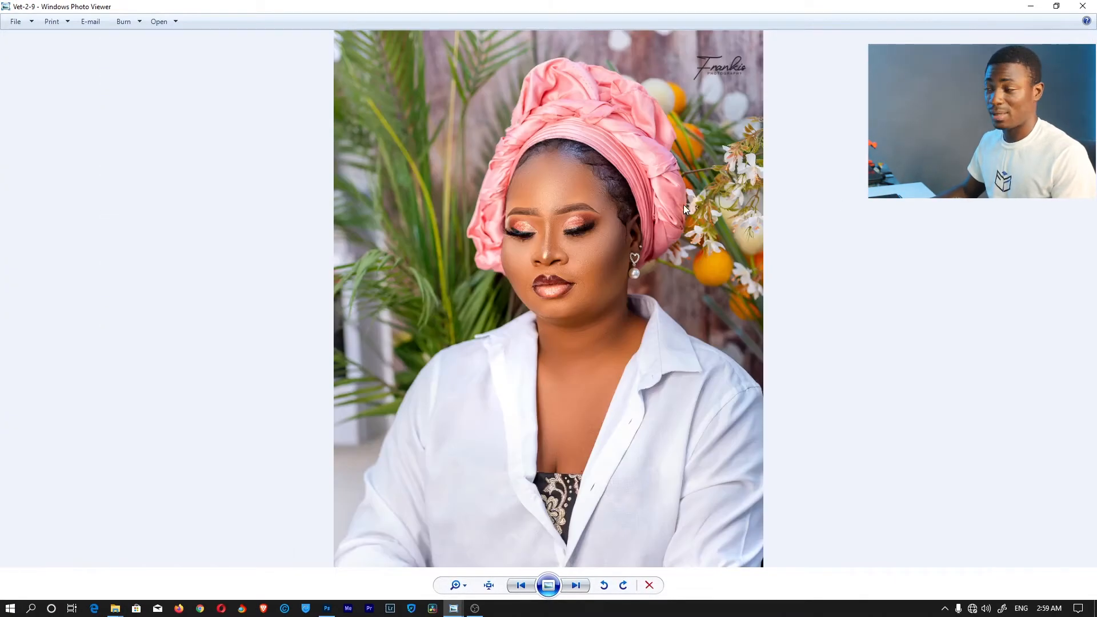
left_click(1083, 6)
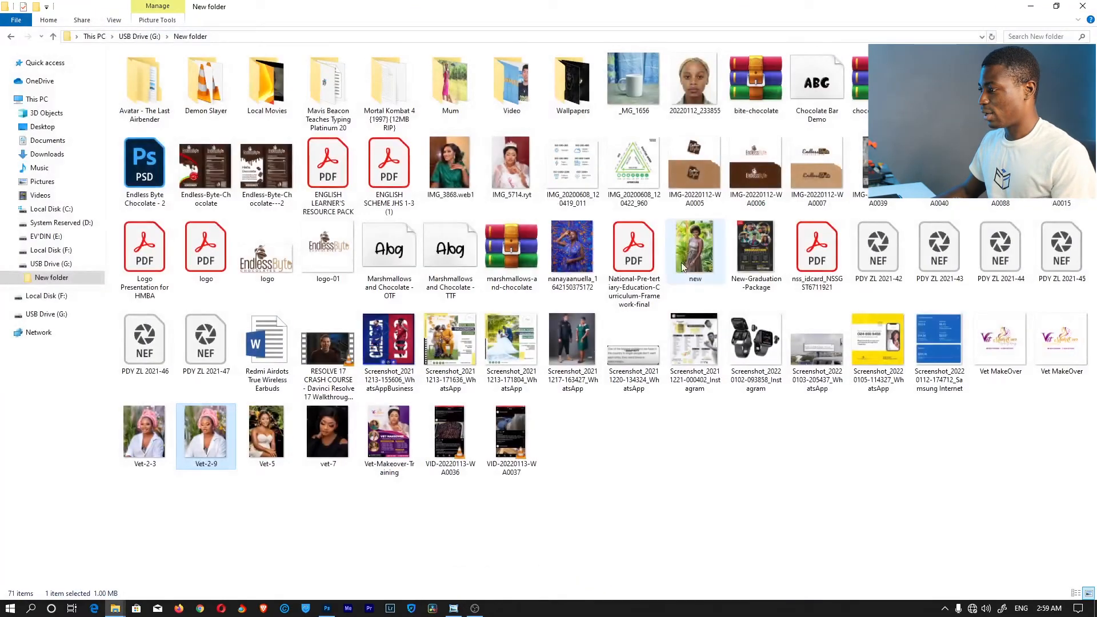
Place IMG_5714 into the flyer, move it up and widen it slightly
left_click_drag(512, 251, 433, 190)
key("alt+Tab")
left_click_drag(361, 270, 369, 207)
left_click_drag(489, 249, 516, 244)
left_click(566, 25)
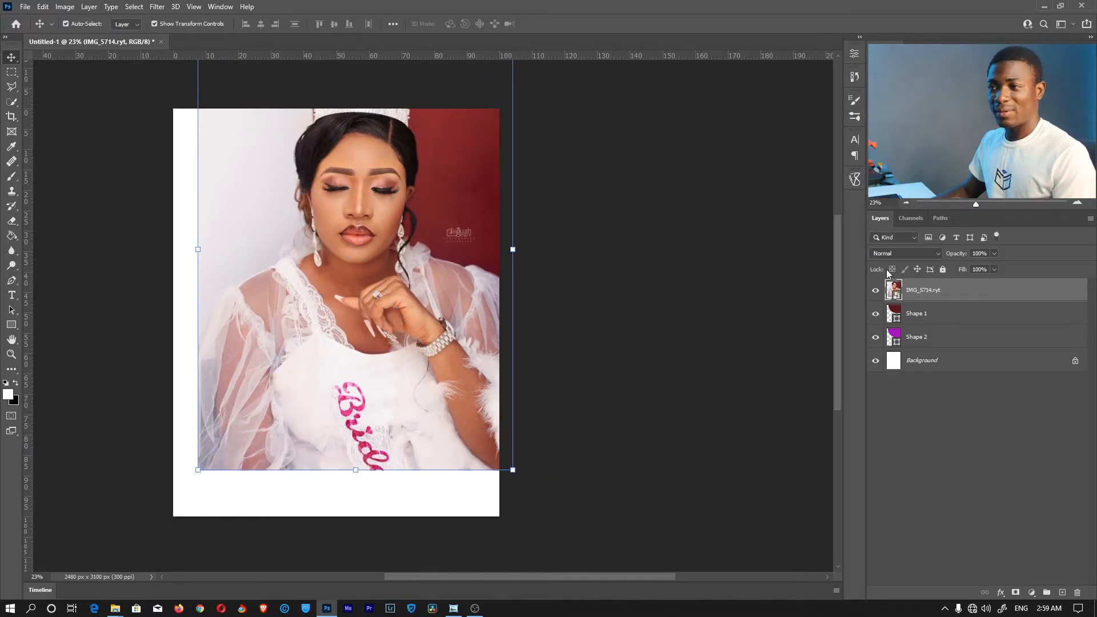
Clip the IMG_5714 photo layer to the Shape 1 arc with a clipping mask
left_click(917, 317)
left_click(921, 292)
left_click(919, 315)
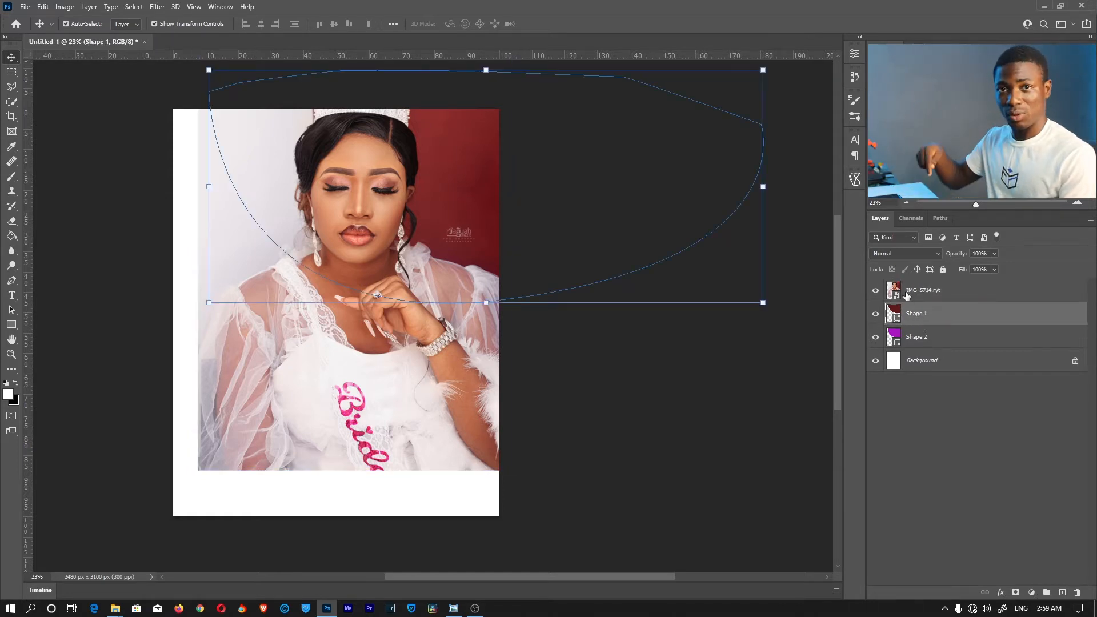
left_click(909, 294)
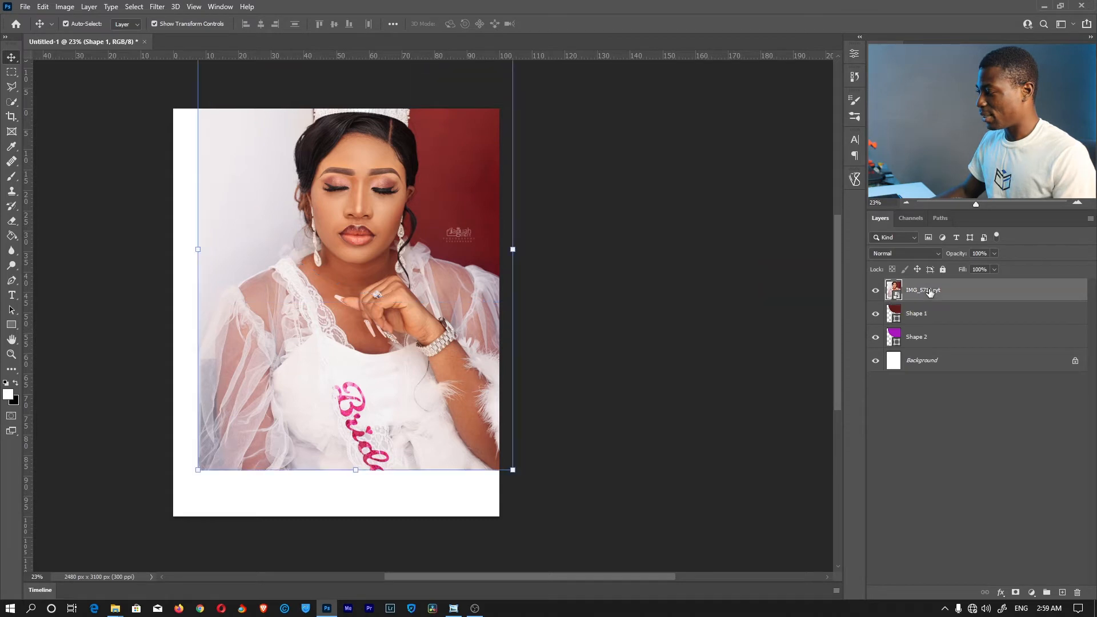
right_click(943, 289)
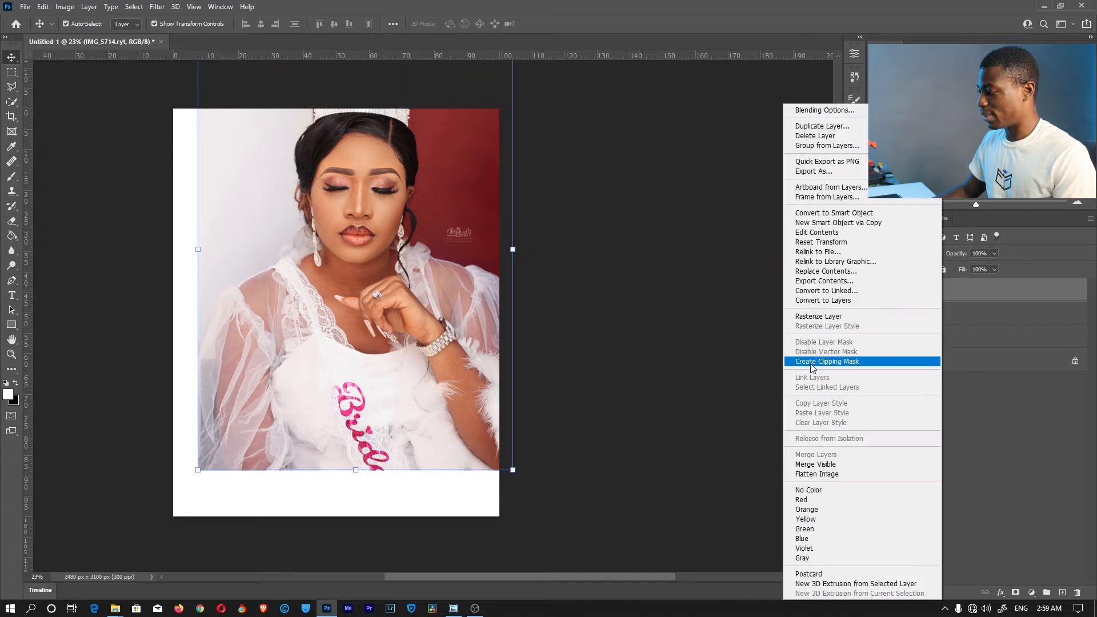
left_click(851, 365)
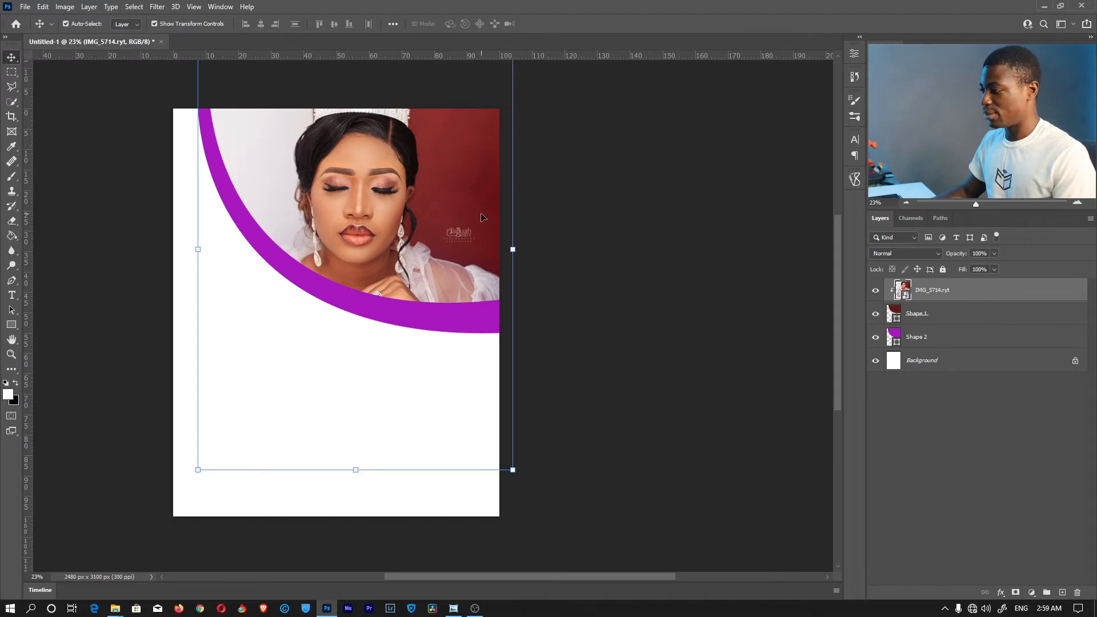
Narrow the clipped photo from both sides and move it up within the arc
left_click_drag(512, 249, 499, 249)
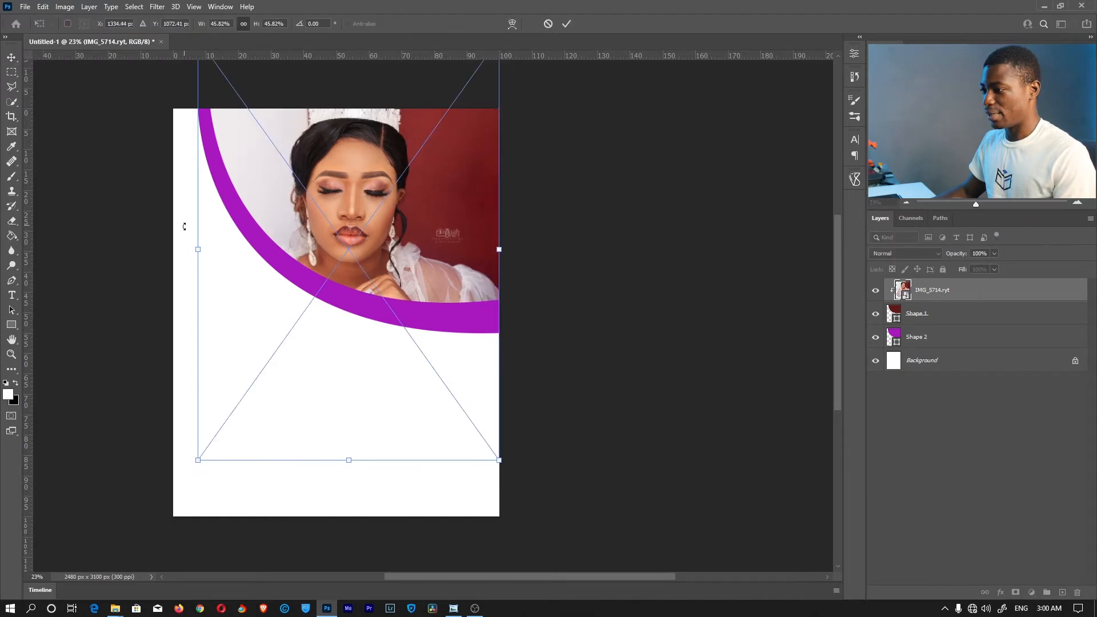
left_click_drag(200, 249, 208, 247)
left_click_drag(391, 186, 394, 170)
left_click(567, 24)
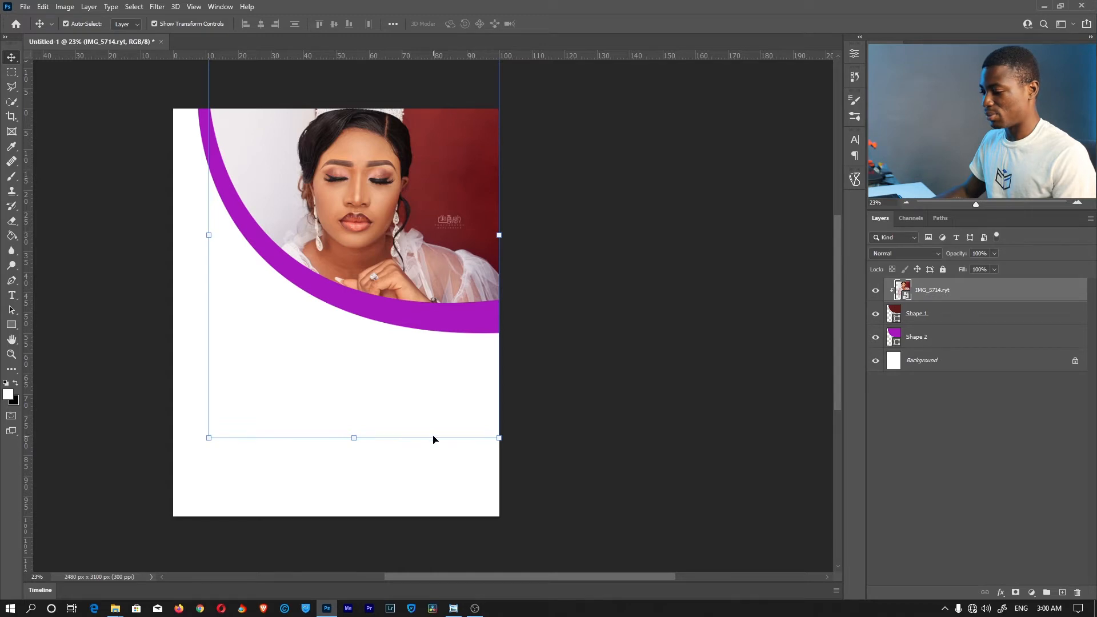
mouse_move(115, 608)
left_click(185, 563)
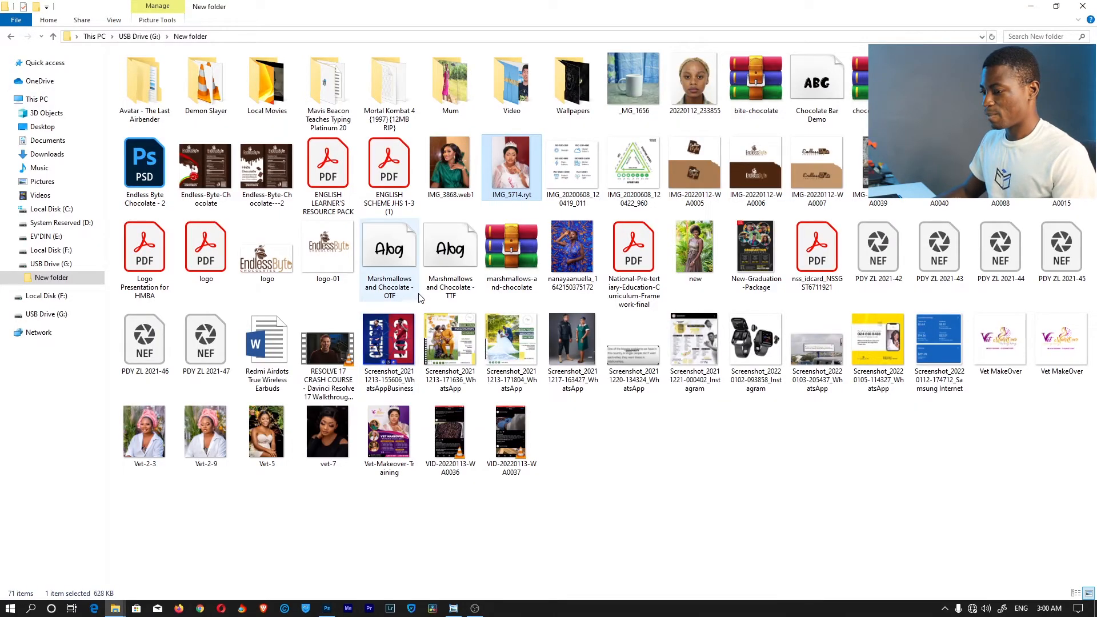
left_click_drag(205, 433, 412, 274)
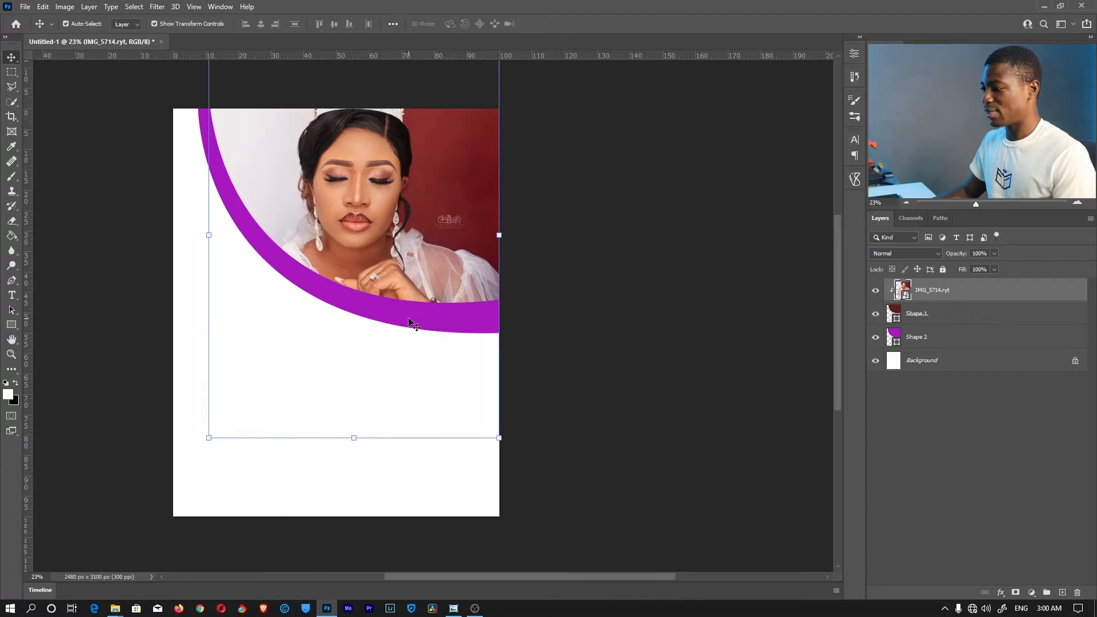
left_click_drag(370, 270, 371, 269)
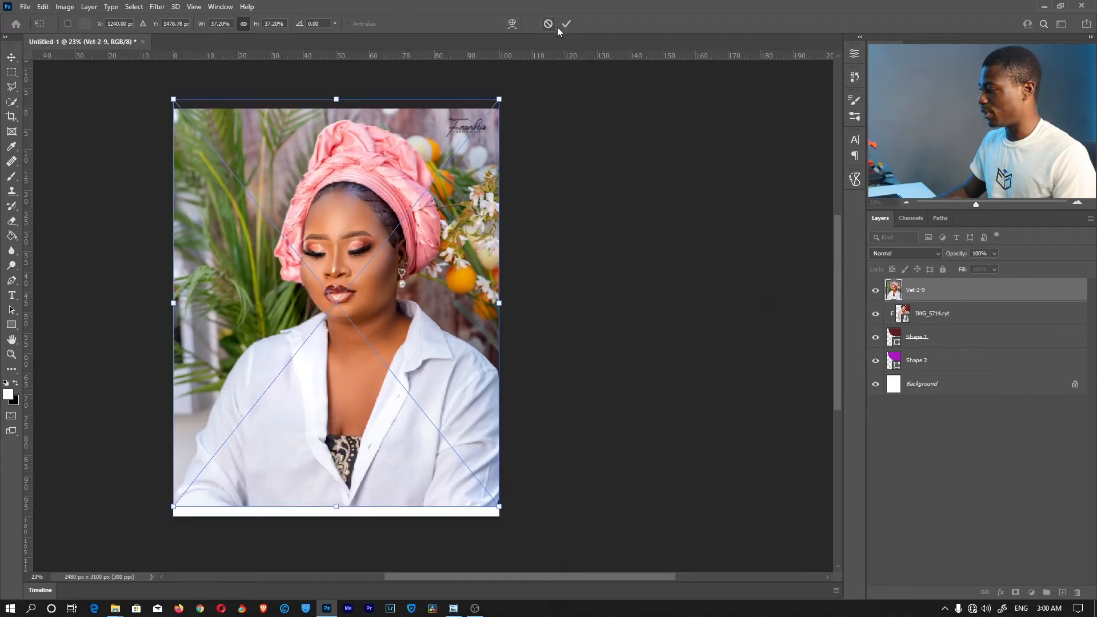
left_click(566, 24)
left_click(954, 299, "alt")
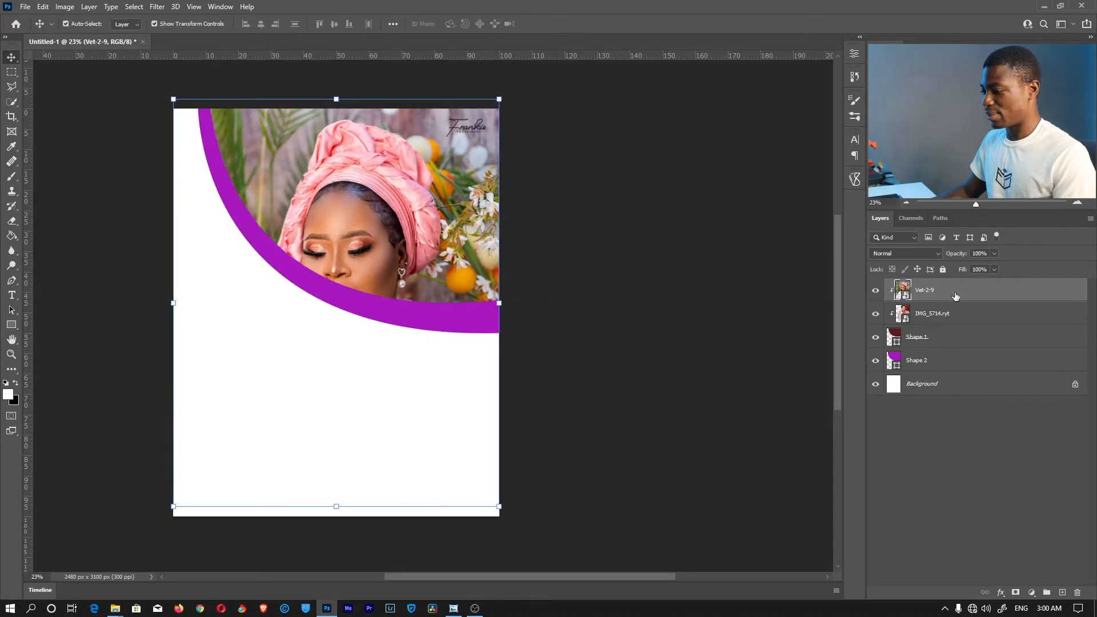
left_click_drag(176, 505, 221, 429)
left_click_drag(270, 202, 255, 188)
left_click_drag(482, 250, 499, 249)
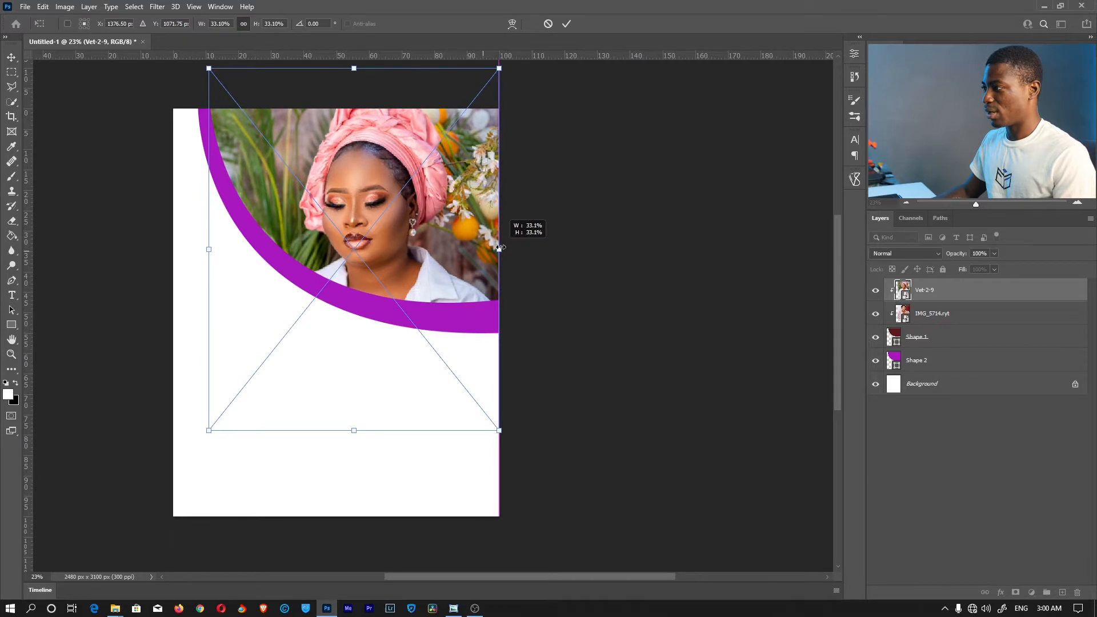
left_click(566, 24)
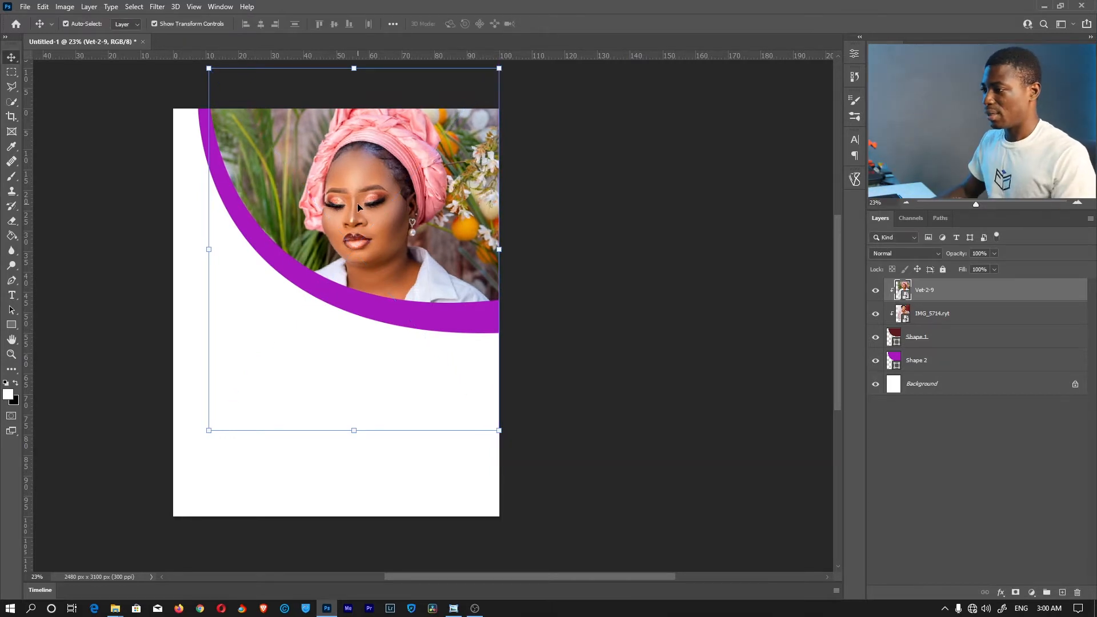
left_click_drag(358, 205, 359, 190)
left_click_drag(209, 237, 292, 237)
mouse_move(398, 221)
left_mouse_down()
mouse_move(387, 205)
mouse_move(399, 202)
left_mouse_up()
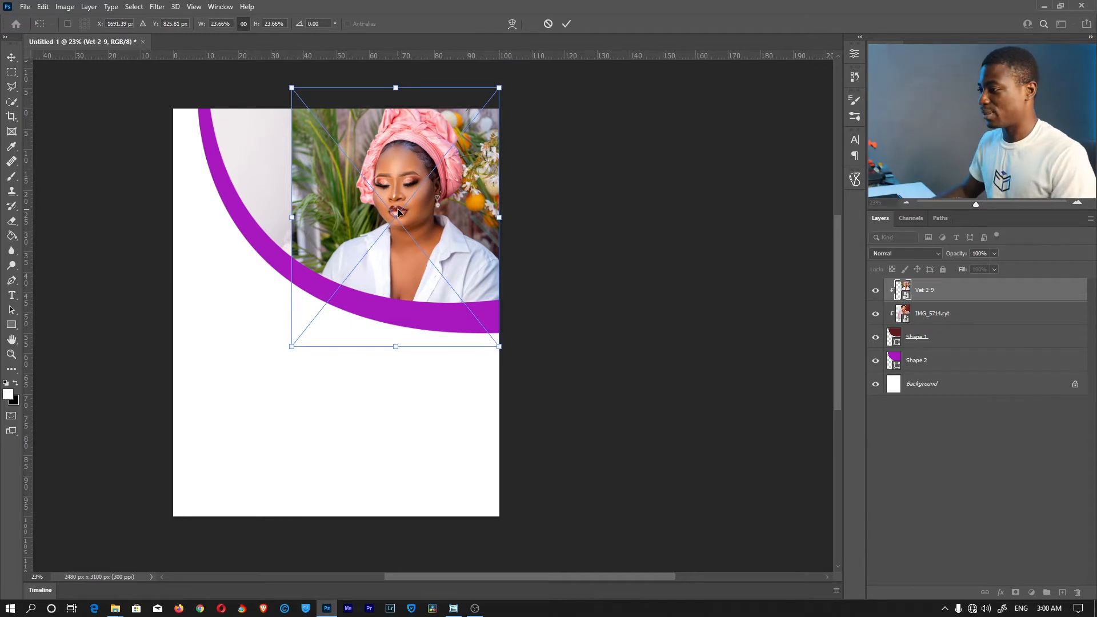
left_click(564, 24)
key("Delete")
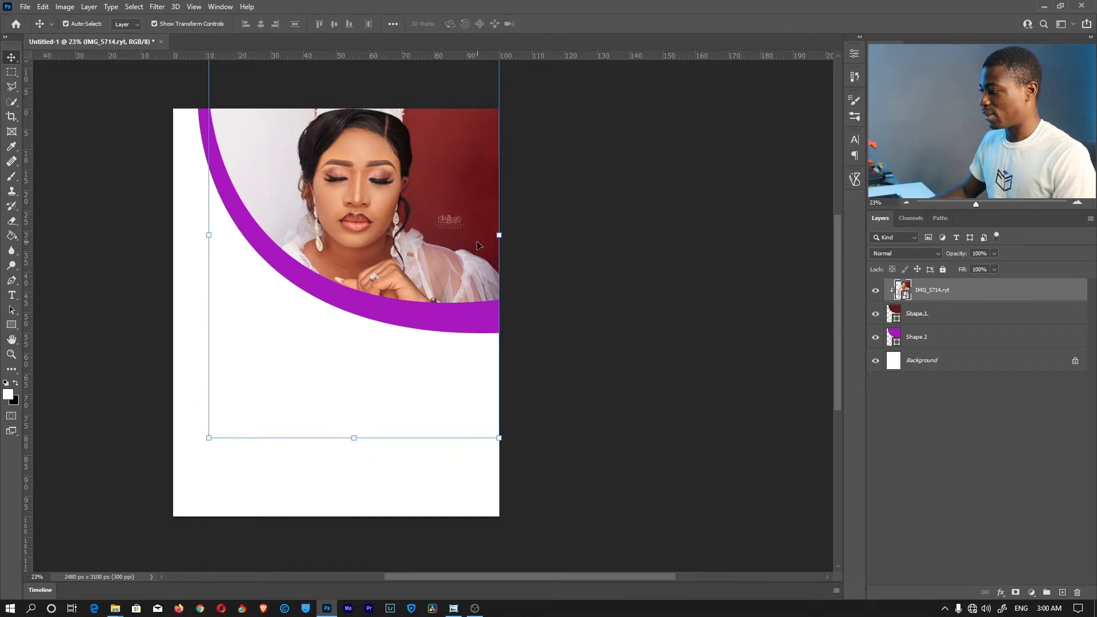
double_click(901, 288)
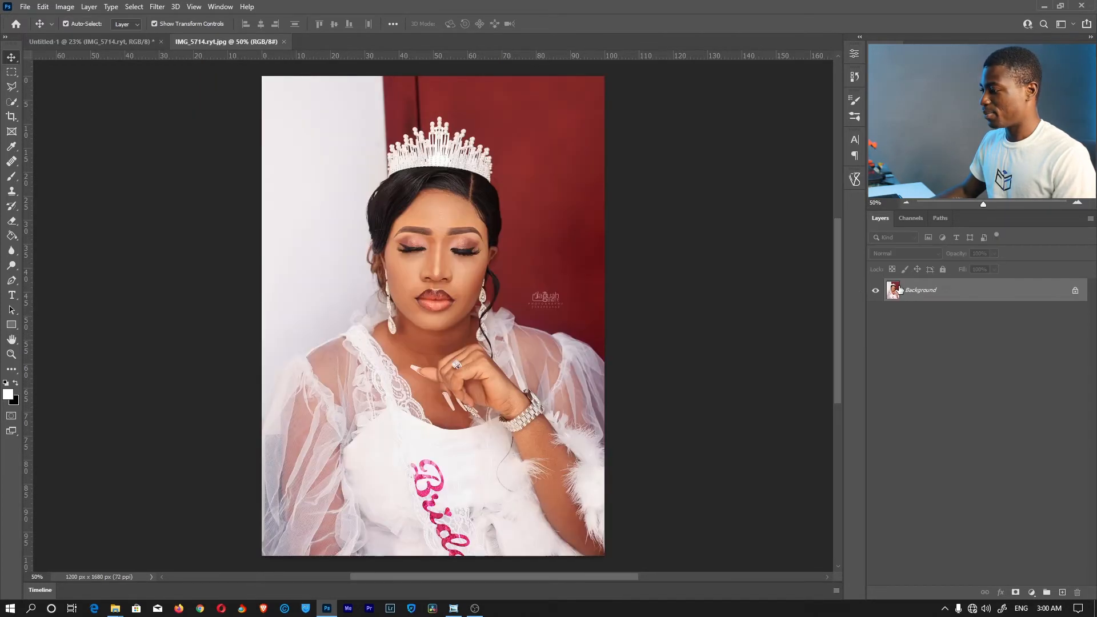
key("z")
mouse_move(557, 295)
left_mouse_down()
mouse_move(634, 287)
mouse_move(622, 286)
left_mouse_up()
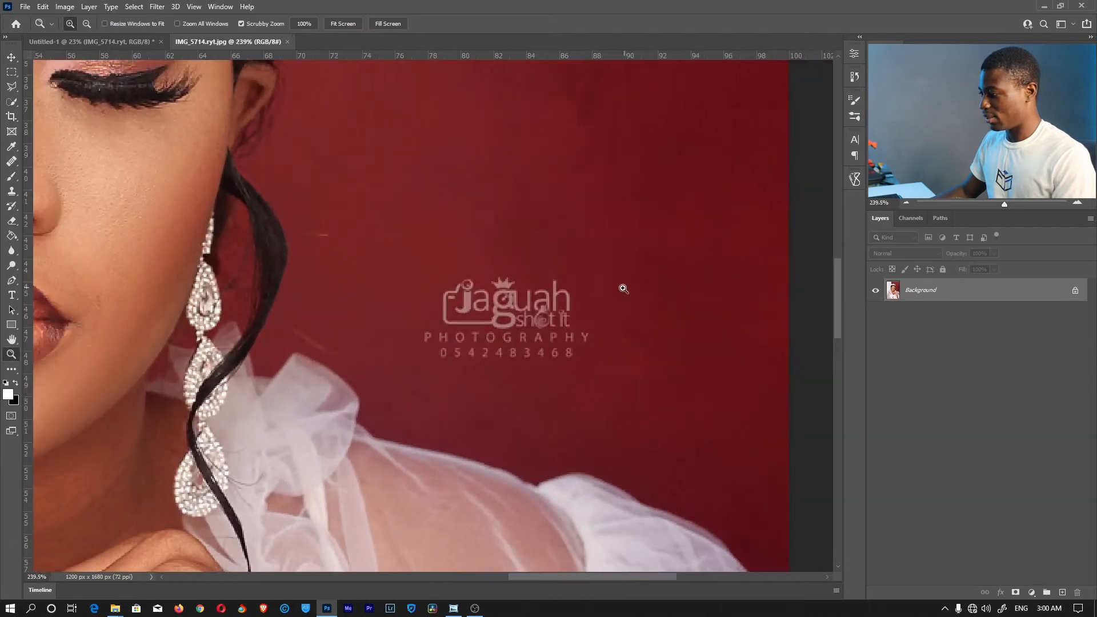
key("j")
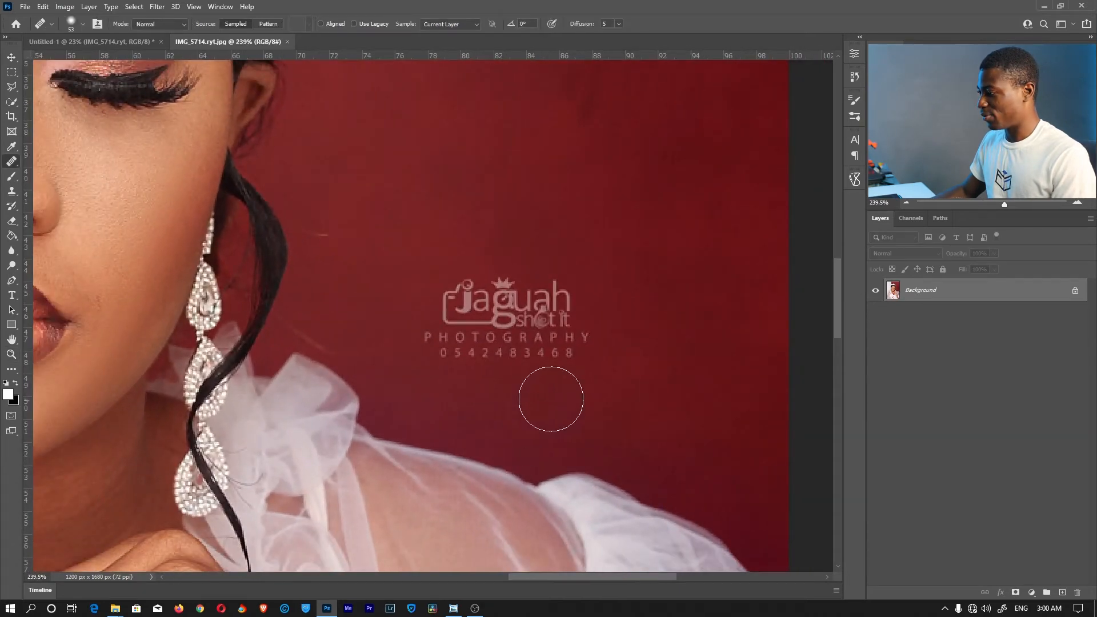
left_click(666, 203, "alt")
mouse_move(559, 307)
left_mouse_down()
mouse_move(531, 300)
mouse_move(484, 328)
mouse_move(428, 331)
left_mouse_up()
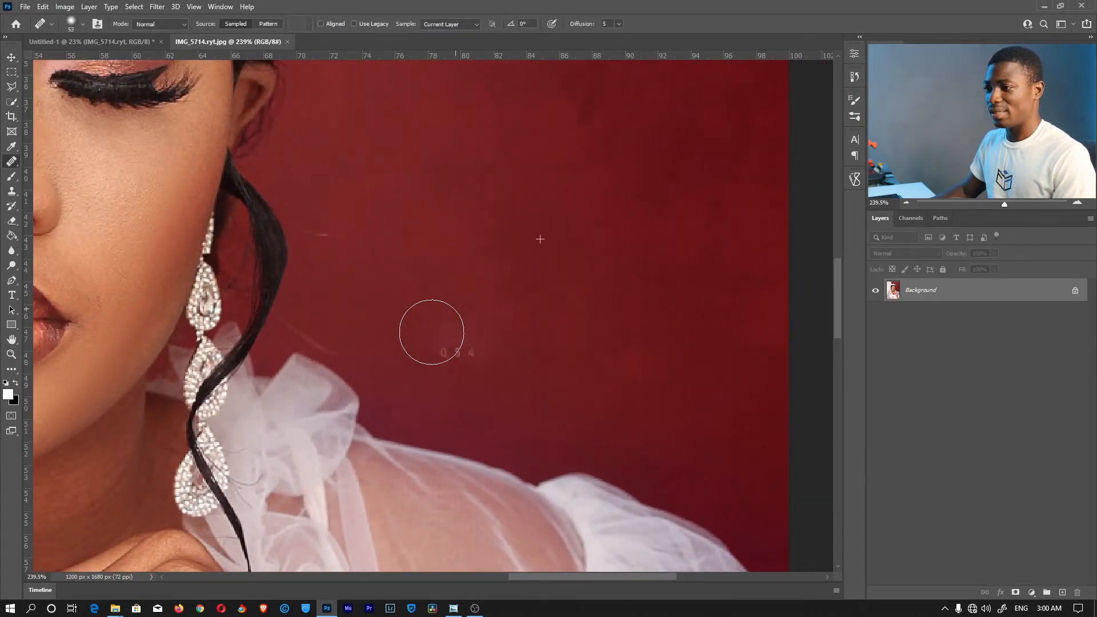
right_click(11, 162)
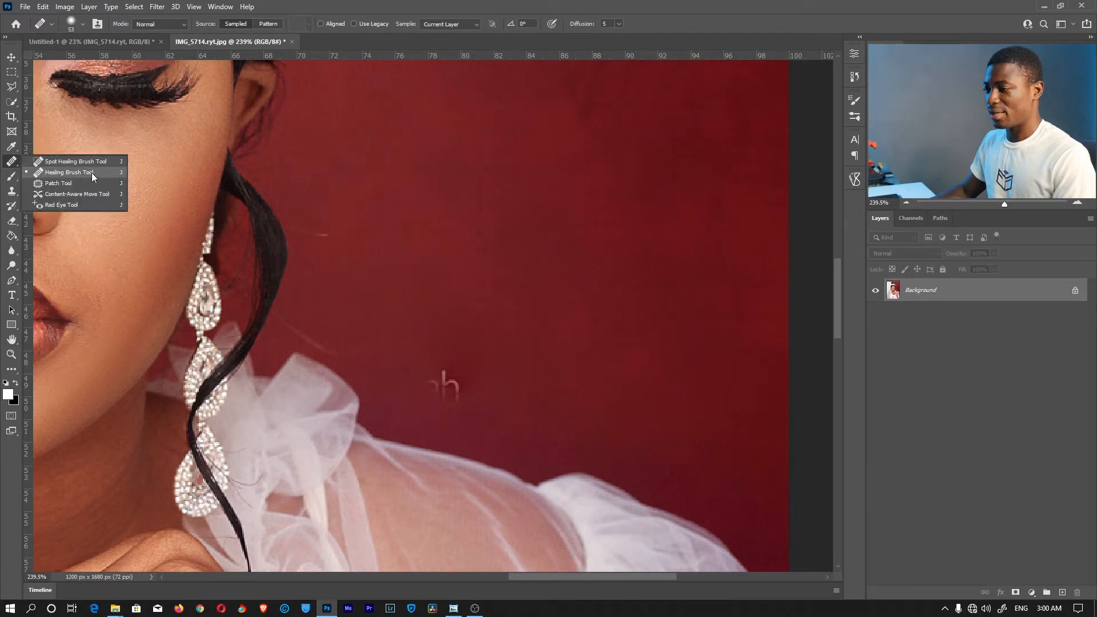
left_click(78, 173)
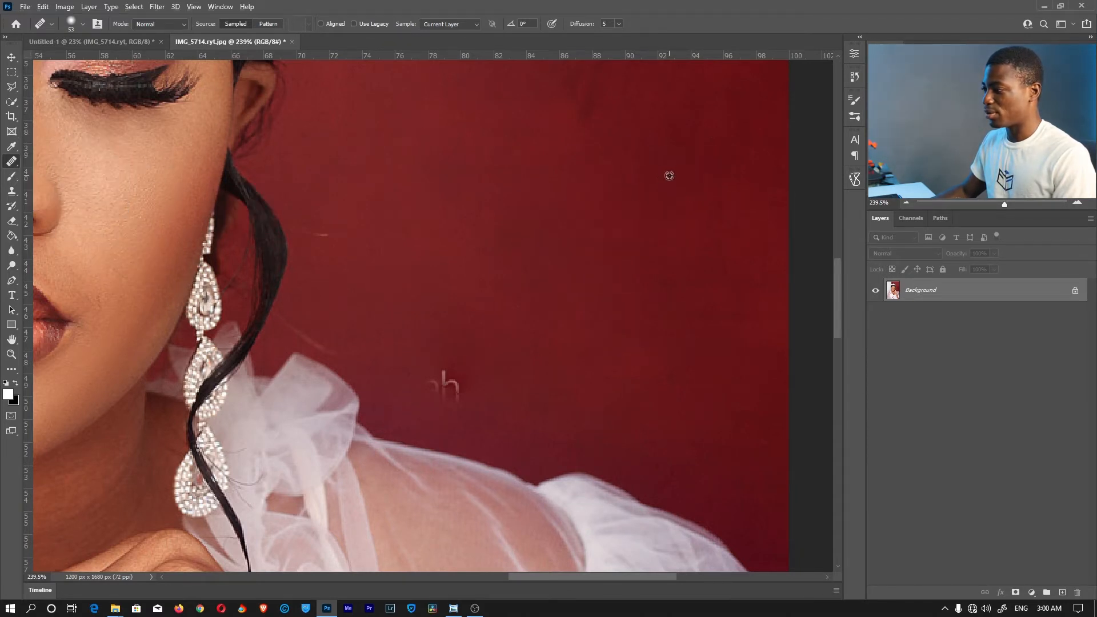
left_click(679, 158, "alt")
mouse_move(418, 383)
left_mouse_down()
mouse_move(433, 362)
mouse_move(490, 367)
mouse_move(503, 354)
left_mouse_up()
key("ctrl+w")
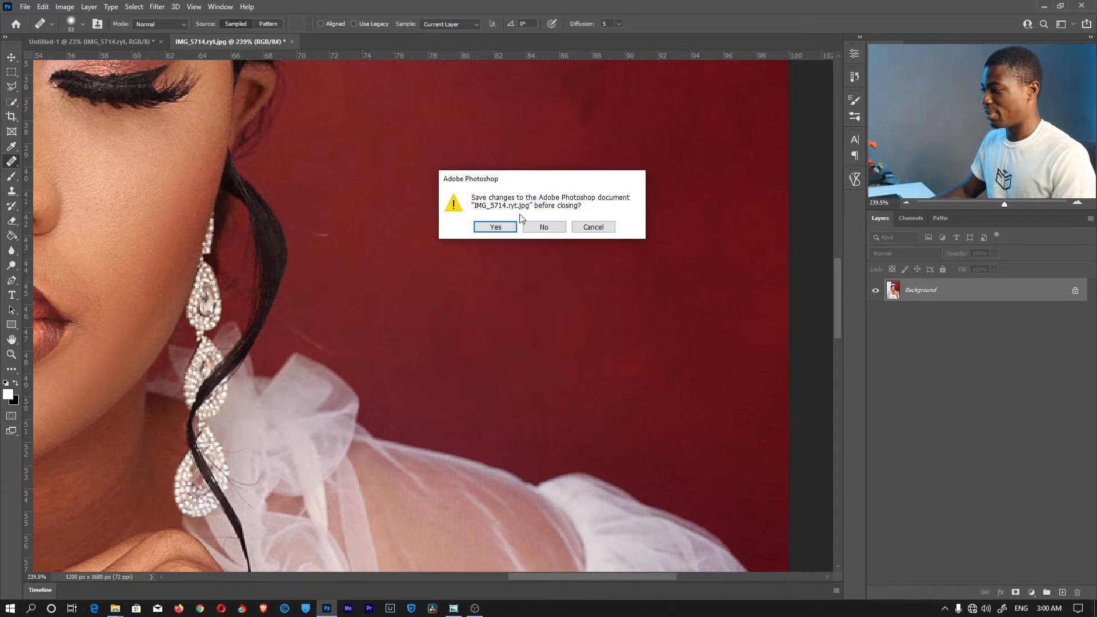
left_click(497, 229)
left_click(498, 230)
left_click(533, 226)
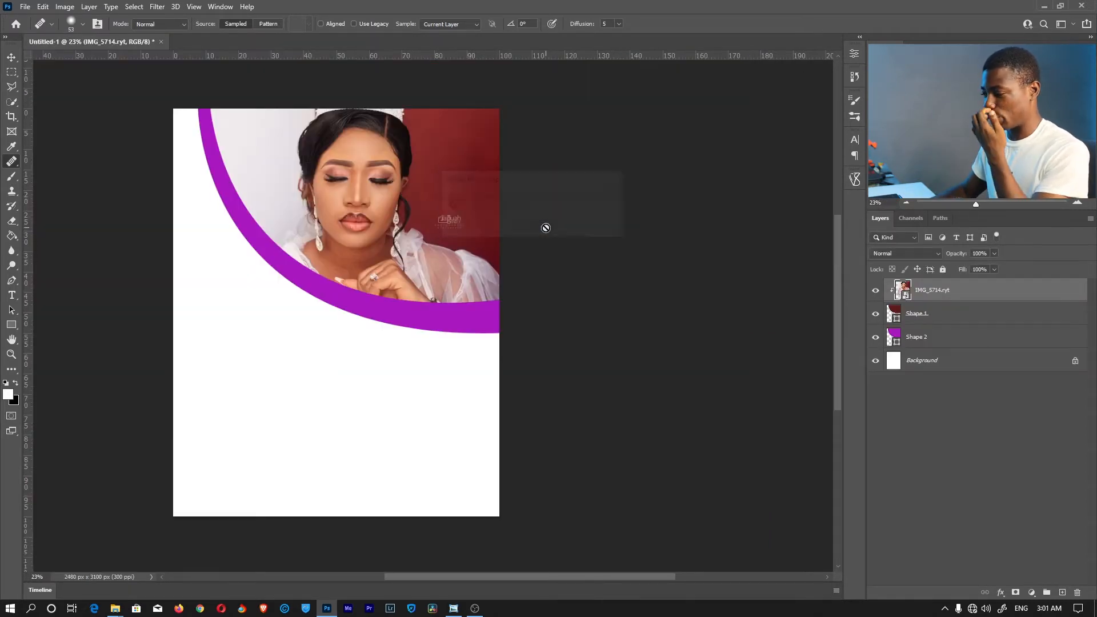
Rasterize the bride photo and heal away the photographer's watermark using sampled red background
right_click(978, 297)
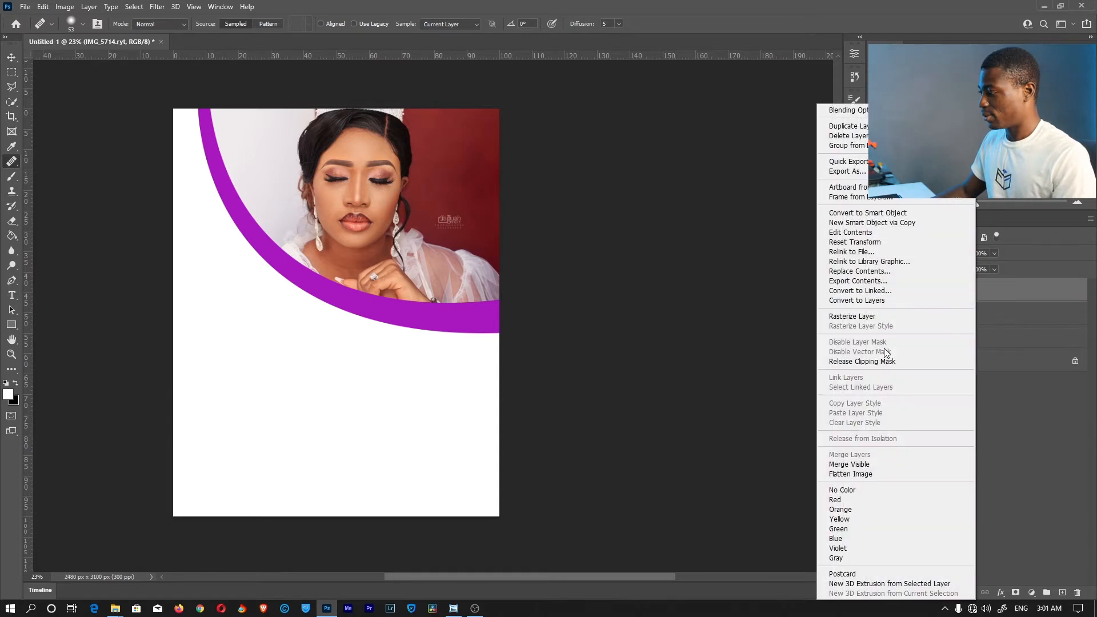
left_click(886, 316)
key("z")
left_click_drag(438, 211, 527, 208)
key("j")
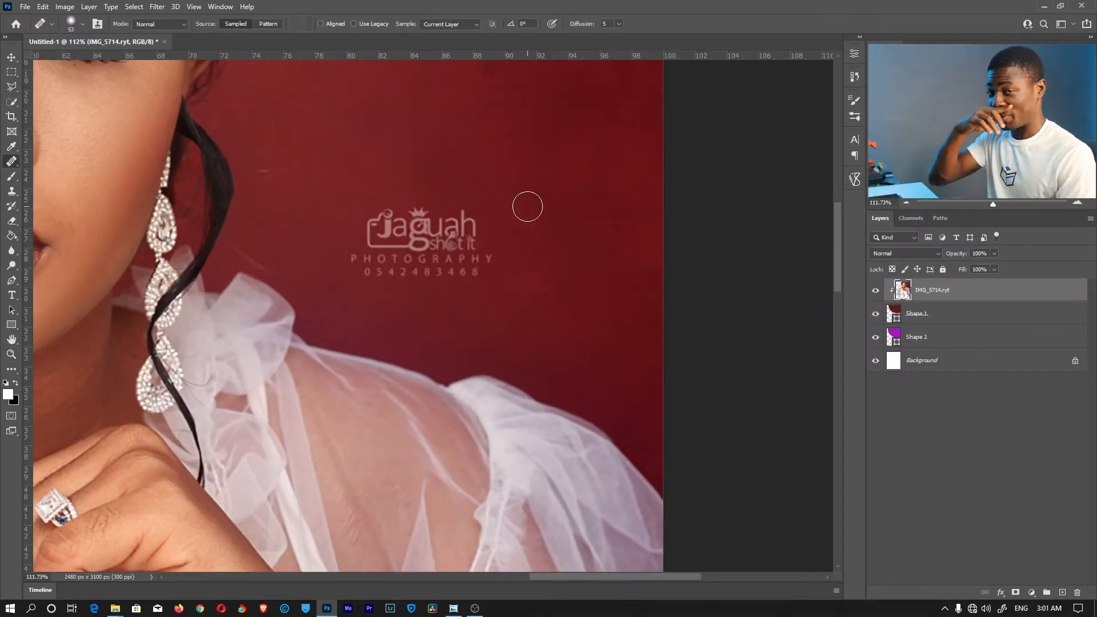
left_click(527, 206, "alt")
mouse_move(475, 218)
left_mouse_down()
mouse_move(475, 263)
mouse_move(438, 239)
mouse_move(465, 269)
left_mouse_up()
mouse_move(395, 193)
left_mouse_down()
mouse_move(382, 246)
mouse_move(369, 254)
mouse_move(429, 257)
mouse_move(409, 215)
mouse_move(367, 267)
mouse_move(411, 272)
mouse_move(453, 266)
left_mouse_up()
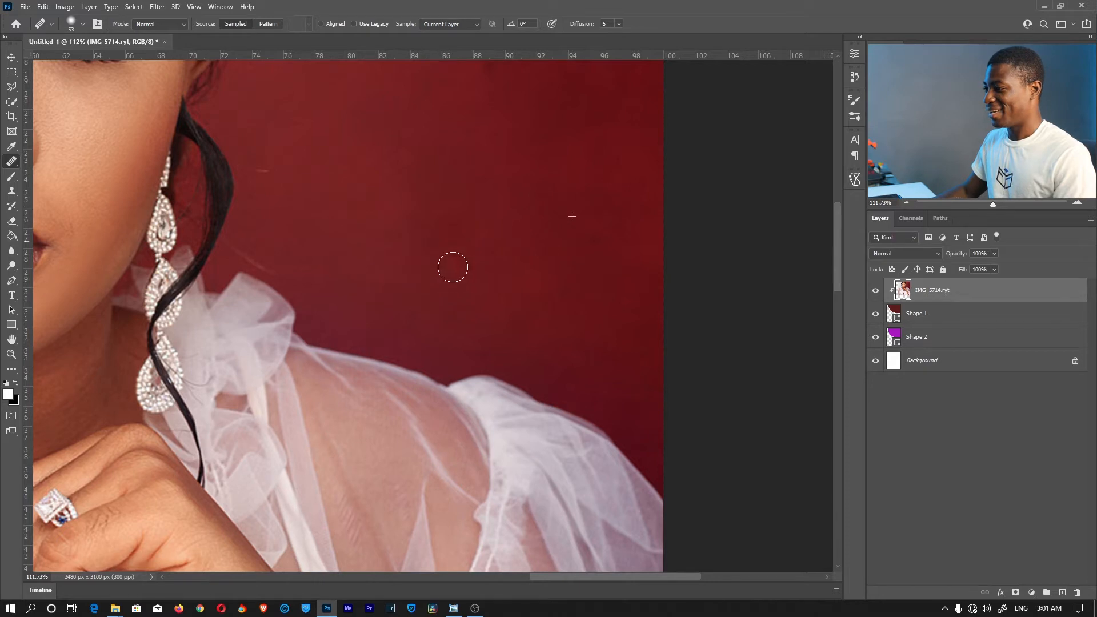
Zoom out to view the whole flyer
key("z")
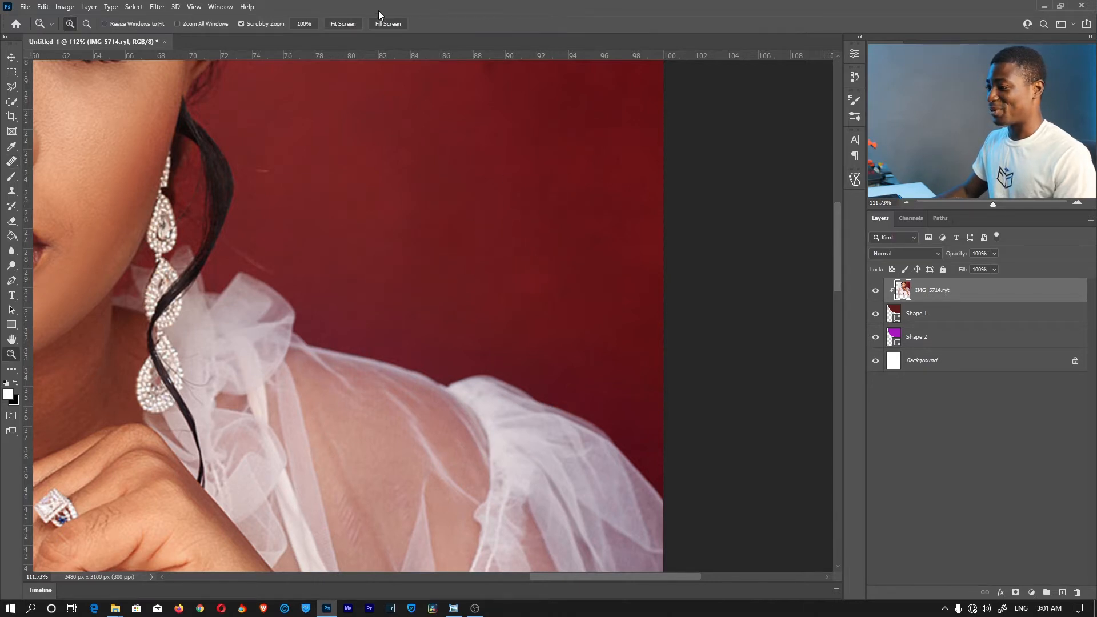
left_click(353, 24)
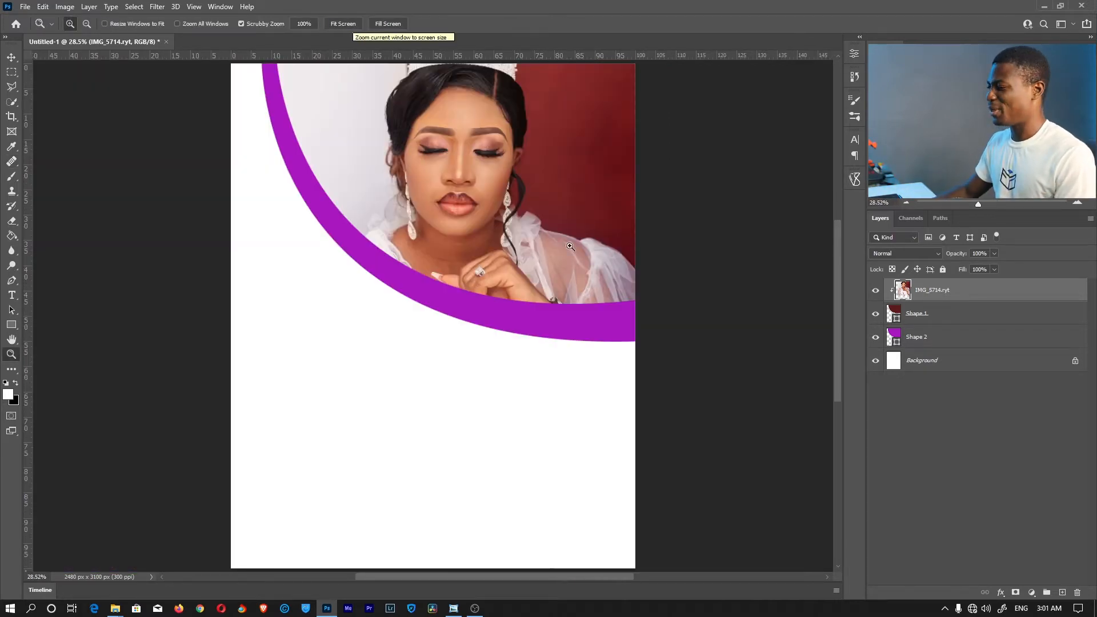
left_click_drag(560, 302, 543, 304)
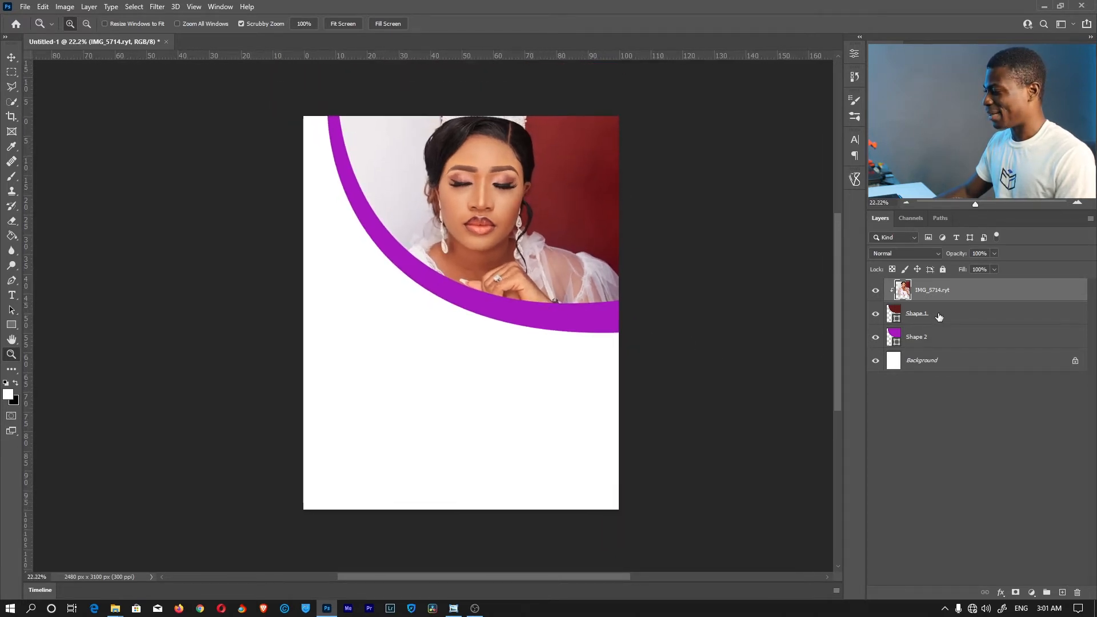
Move Shape 1 and Shape 2 together to the right
left_click(939, 316)
left_click(921, 338, "shift")
key("v")
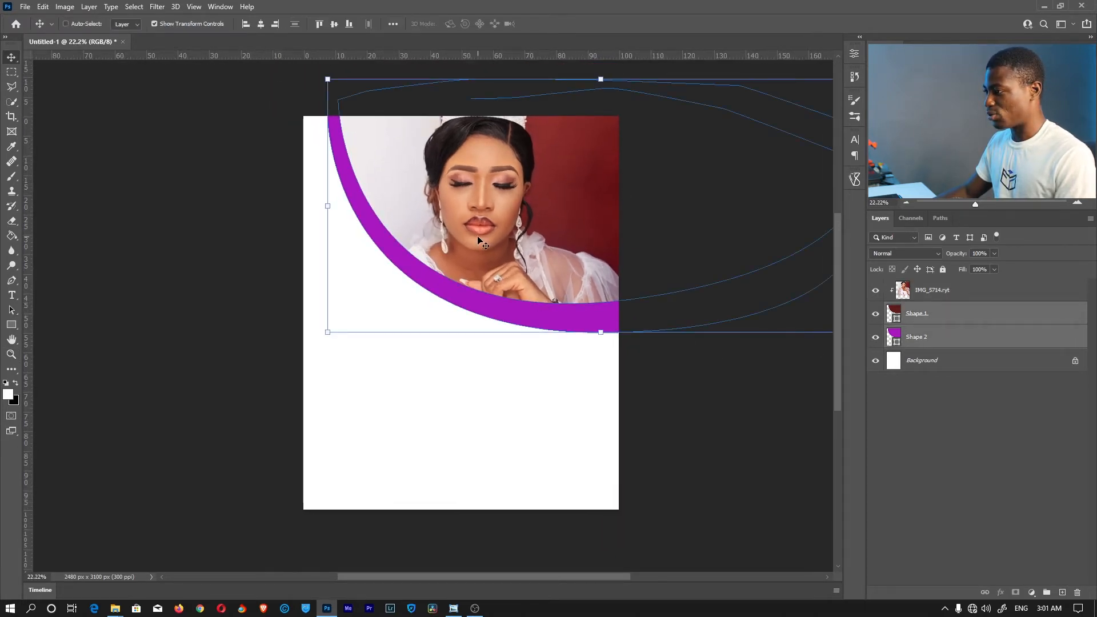
left_click_drag(479, 240, 516, 240)
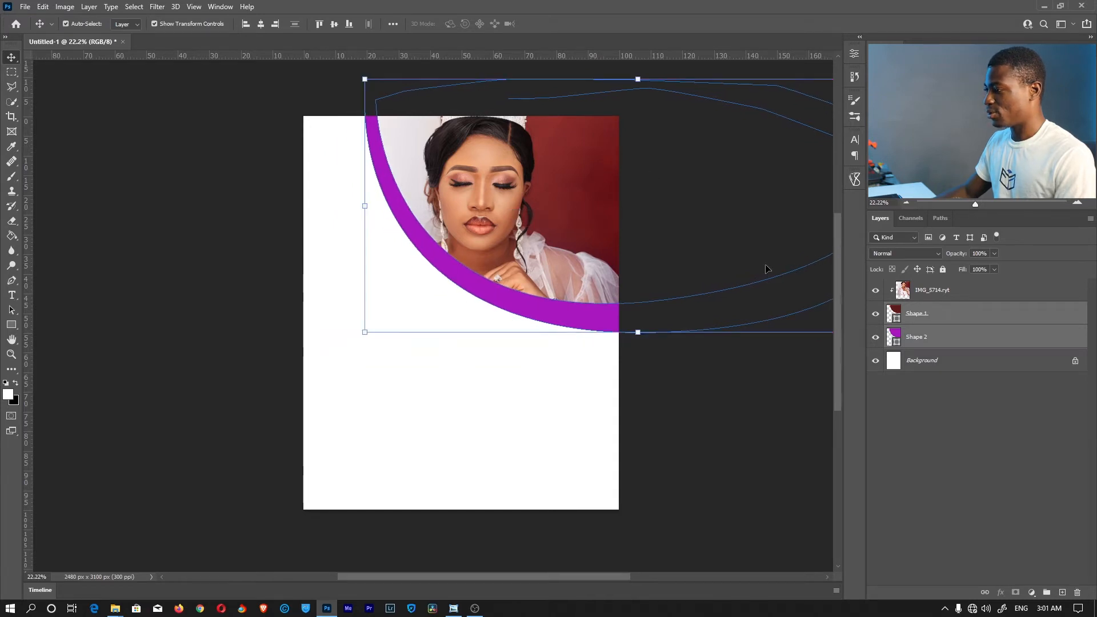
Shrink the bride photo to about 87% and move it upward
left_click(944, 293)
left_click_drag(335, 239, 375, 237)
mouse_move(580, 214)
left_mouse_down()
mouse_move(535, 210)
mouse_move(553, 207)
mouse_move(563, 221)
left_mouse_up()
key("Return")
With a 198 px healing brush, paint out the dark red strip beside the bride
key("z")
left_click(438, 131)
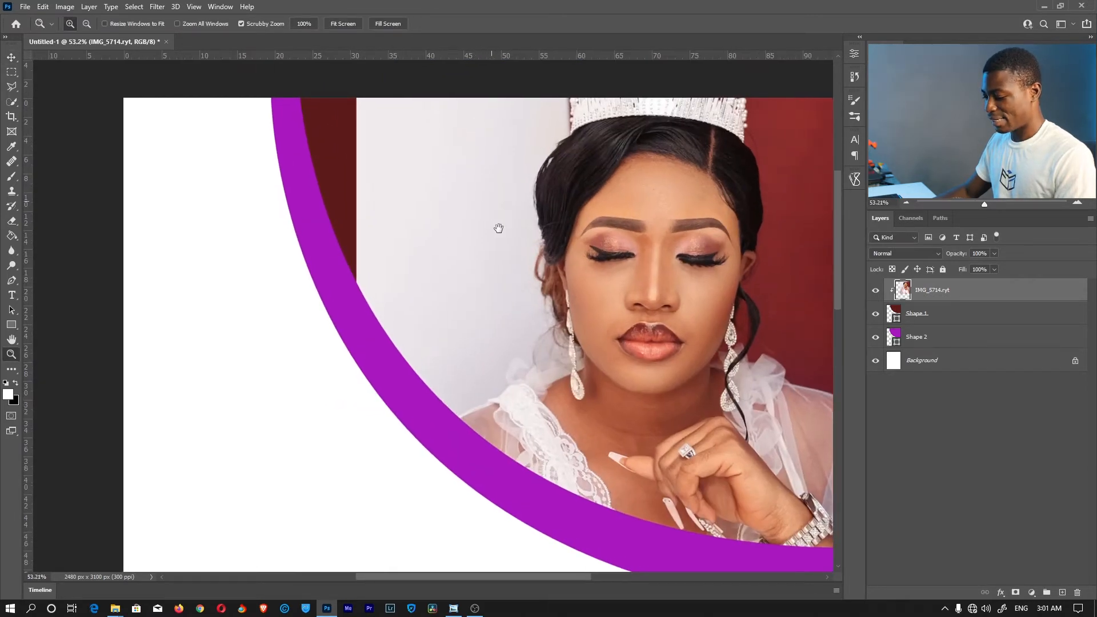
scroll(497, 215, "up", 1)
key("j")
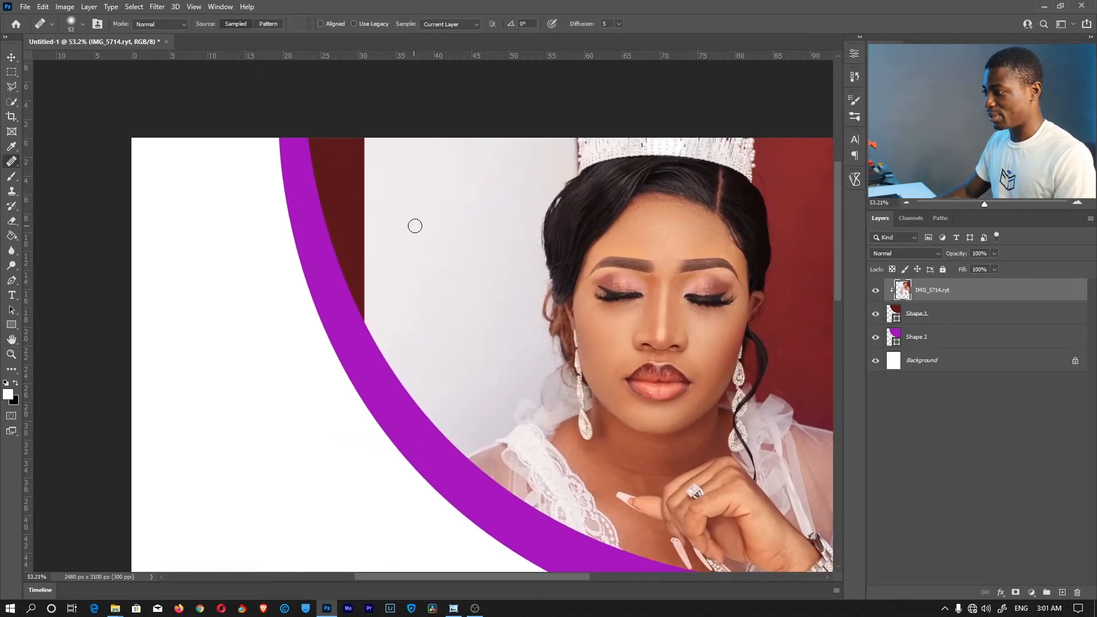
right_click(430, 168)
left_click_drag(503, 192, 527, 193)
mouse_move(359, 146)
left_mouse_down()
mouse_move(354, 219)
mouse_move(340, 135)
mouse_move(337, 235)
mouse_move(359, 222)
mouse_move(352, 313)
mouse_move(351, 235)
mouse_move(357, 284)
left_mouse_up()
key("z")
left_click(355, 25)
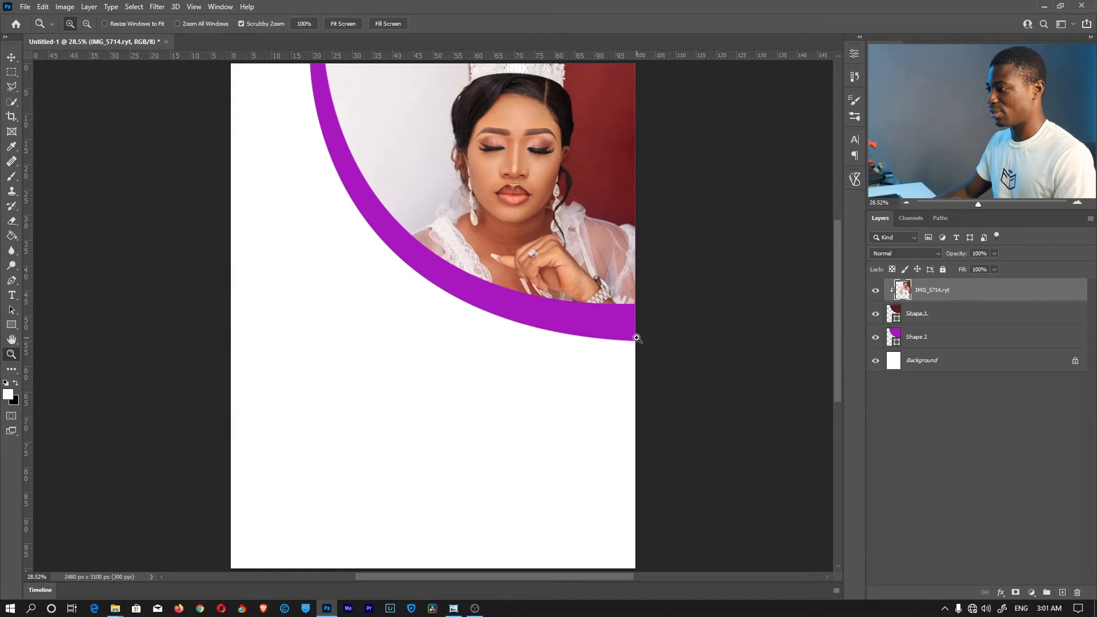
mouse_move(555, 282)
left_mouse_down()
mouse_move(515, 282)
mouse_move(542, 277)
left_mouse_up()
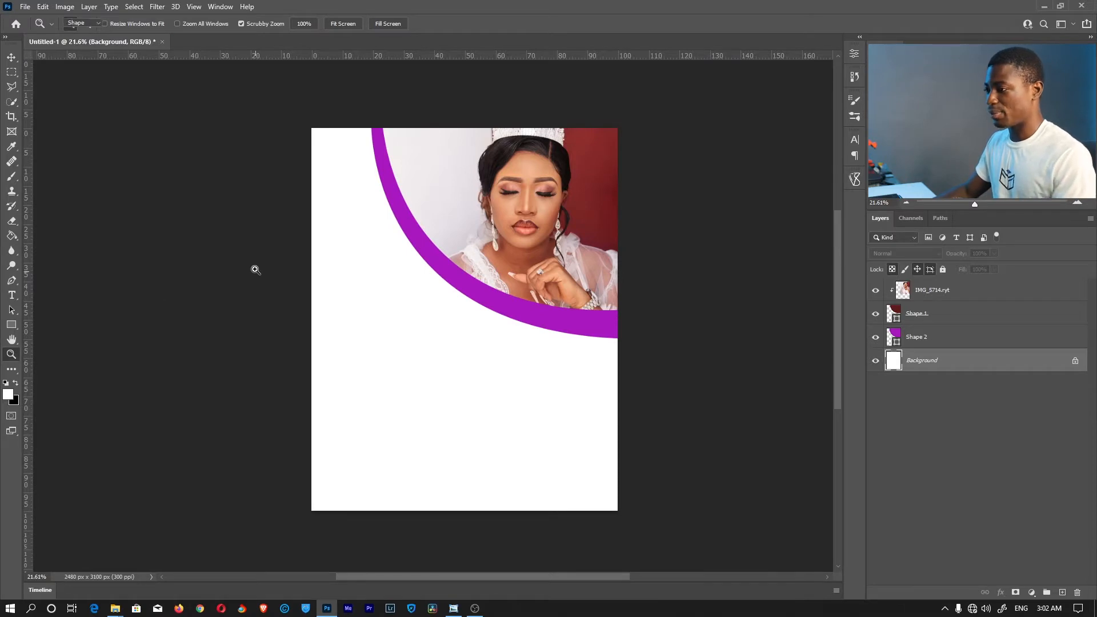
Draw Shape 3, a curved pen shape from the left edge across the page's top
key("p")
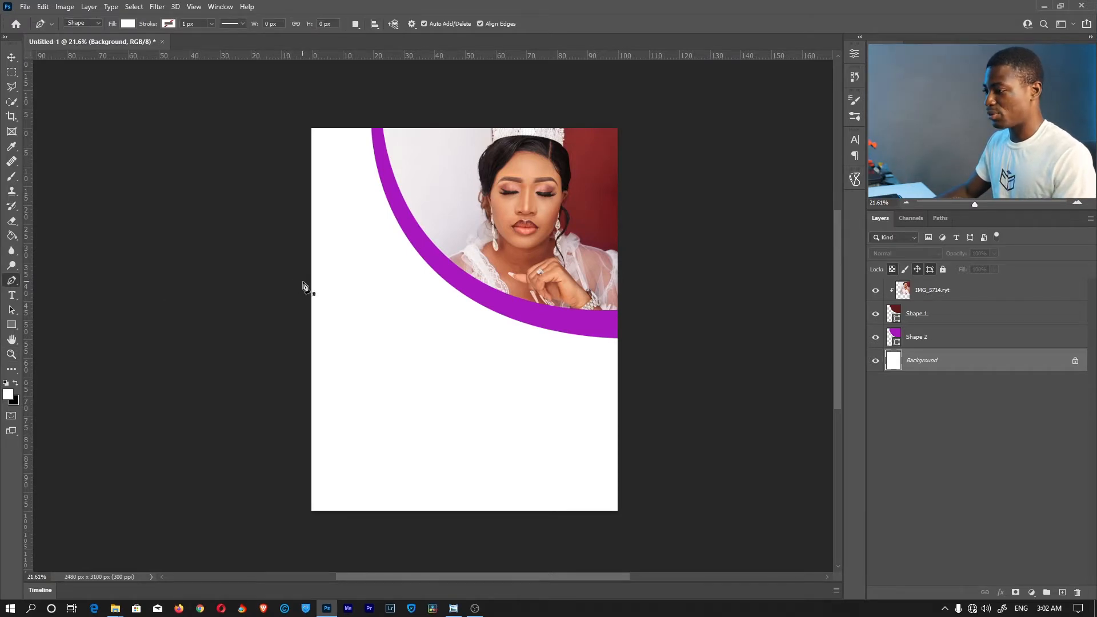
left_click(286, 280)
left_click_drag(629, 339, 827, 311)
left_click_drag(777, 186, 772, 180)
left_click_drag(629, 88, 589, 87)
left_click_drag(355, 89, 295, 110)
key("Return")
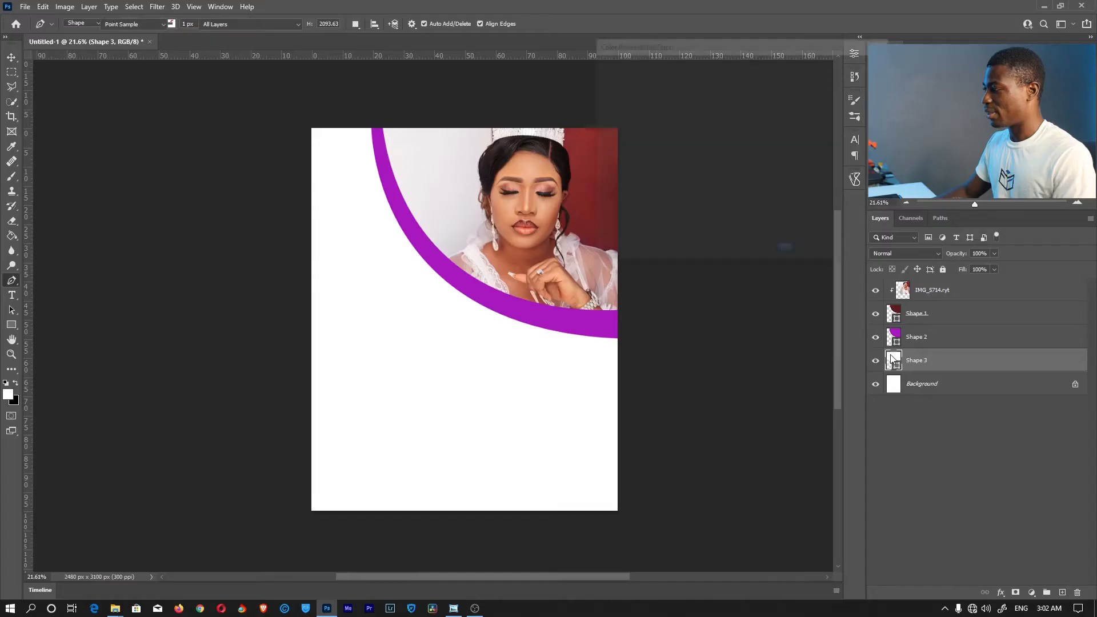
Fill Shape 3 with magenta #bf1792, shifted from the sampled ring purple
double_click(893, 360)
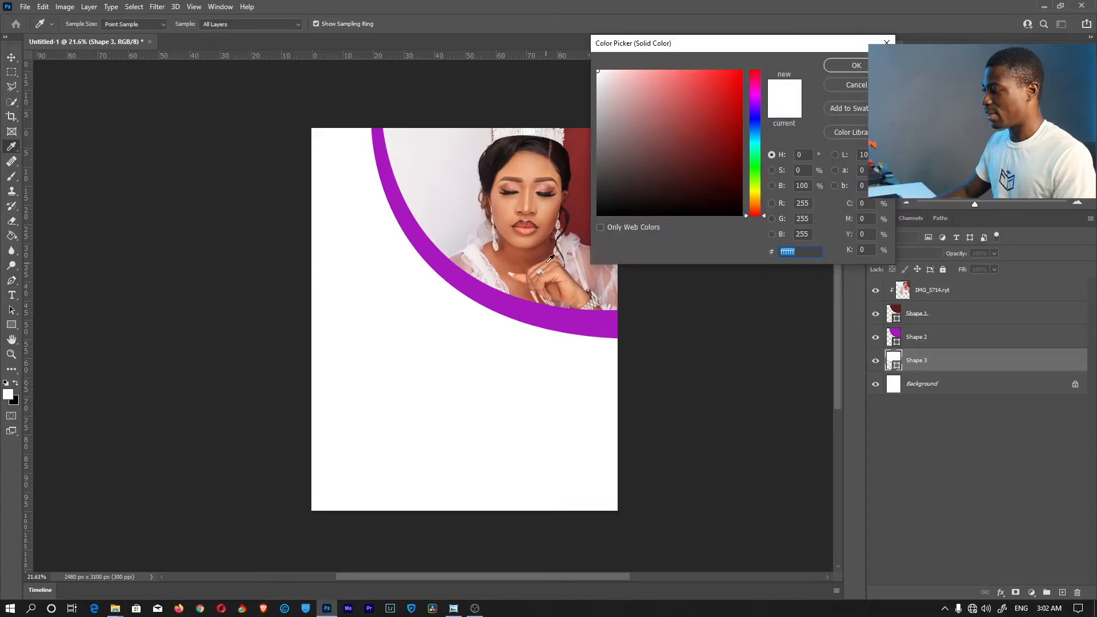
left_click(525, 311)
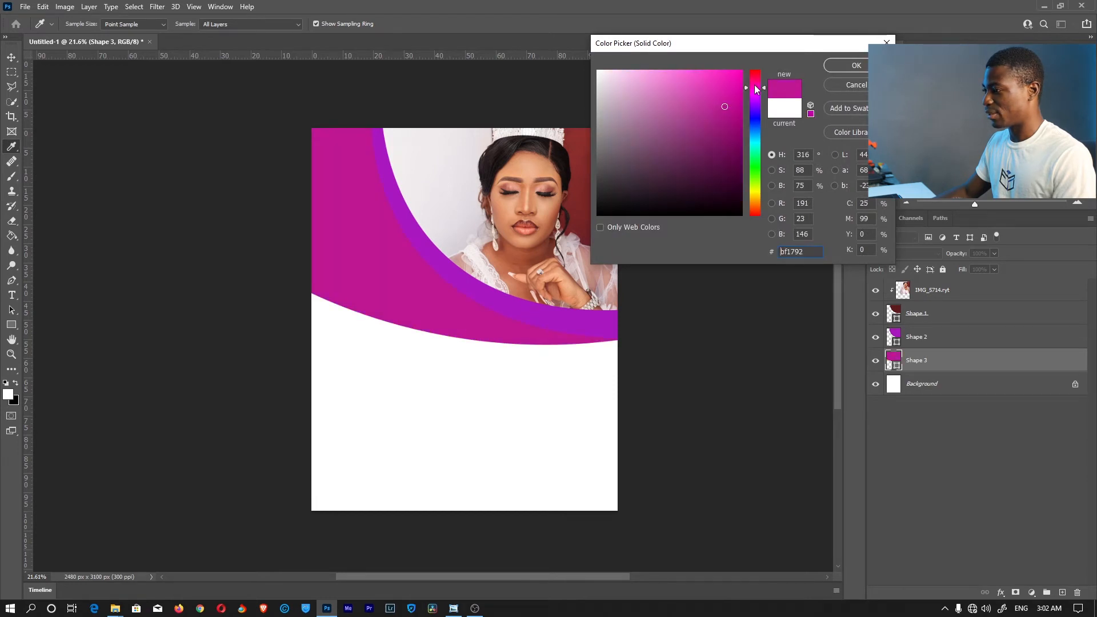
left_click_drag(757, 76, 760, 91)
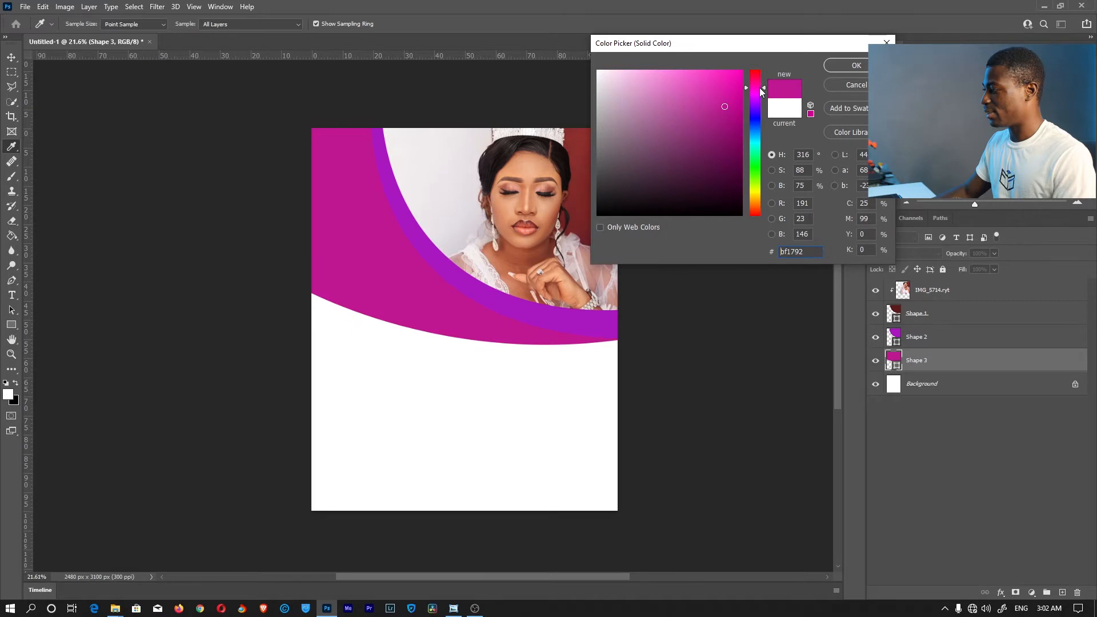
left_click(855, 65)
Change Shape 2's fill to a darker purple, #7e0f8e
double_click(894, 337)
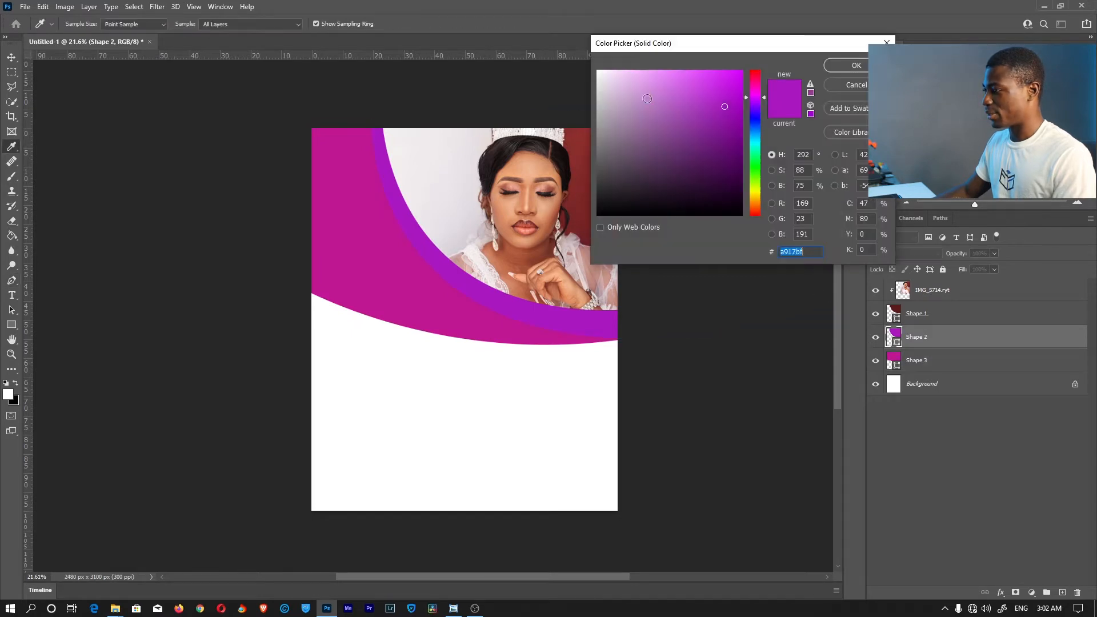
left_click(734, 133)
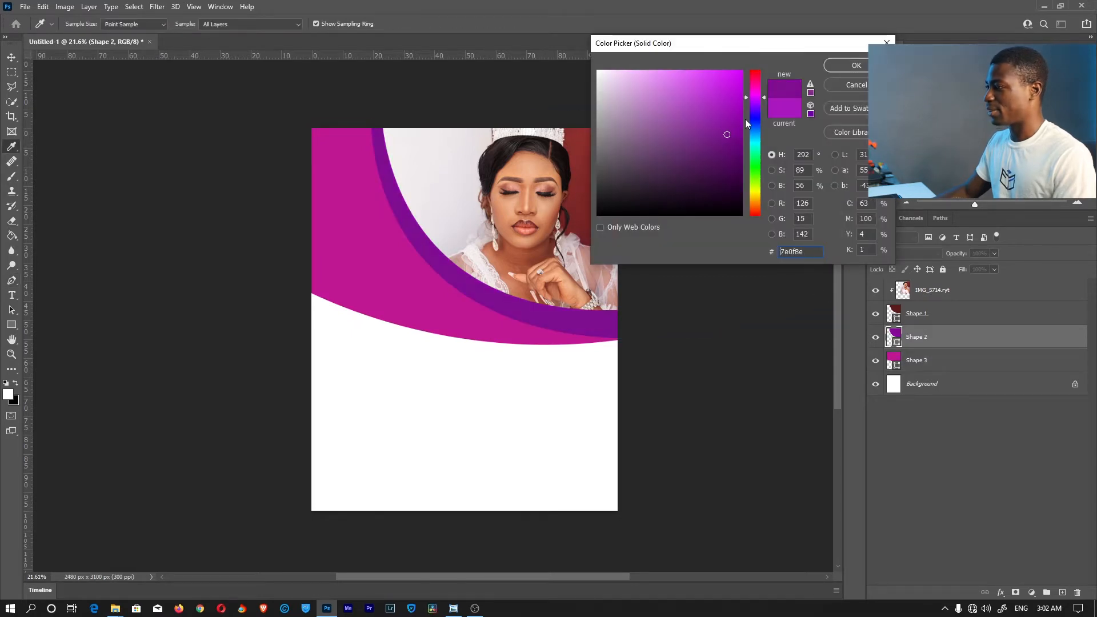
left_click(855, 66)
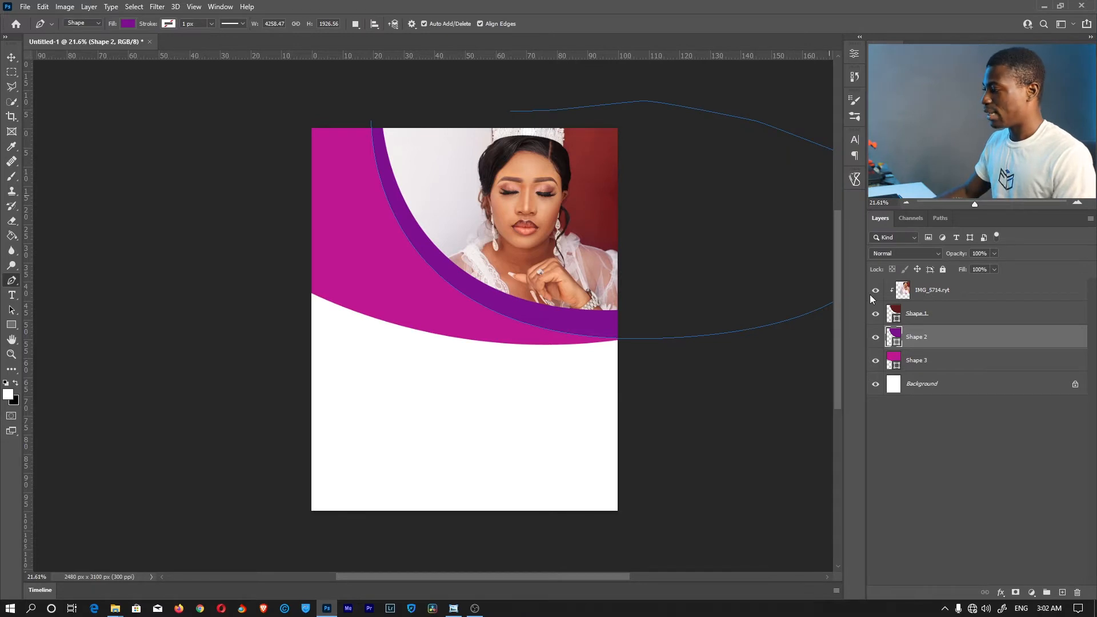
Try selecting the bride photo and the arc shape layers together in the Layers panel
left_click(984, 478)
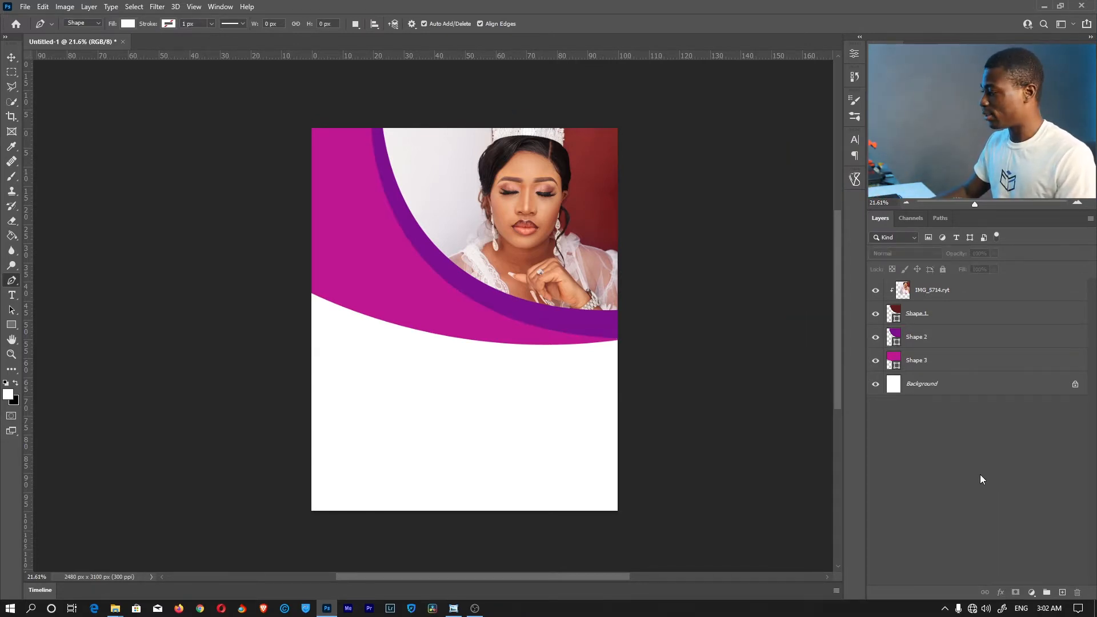
left_click(970, 361)
left_click(969, 292, "shift")
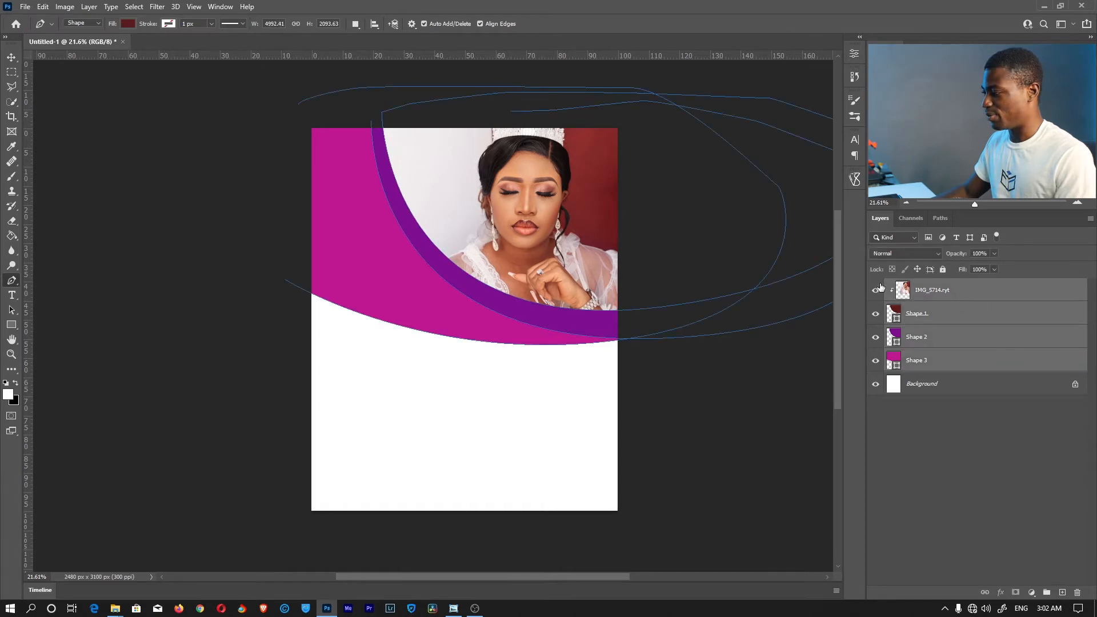
left_click(943, 451)
left_click(939, 365)
left_click(947, 293, "shift")
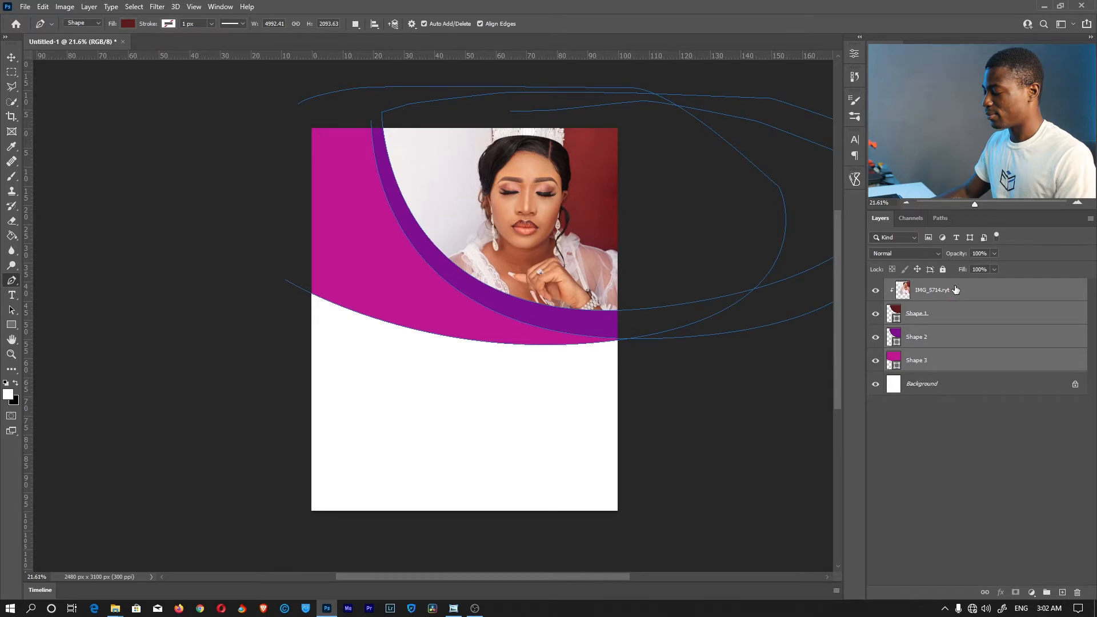
left_click(946, 468)
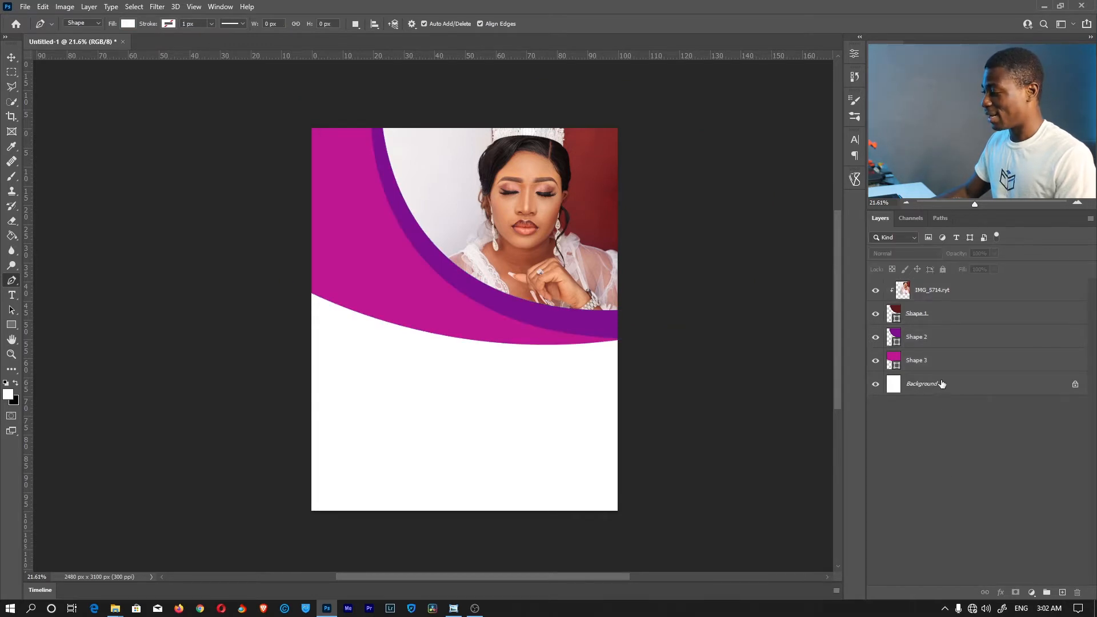
left_click(944, 363)
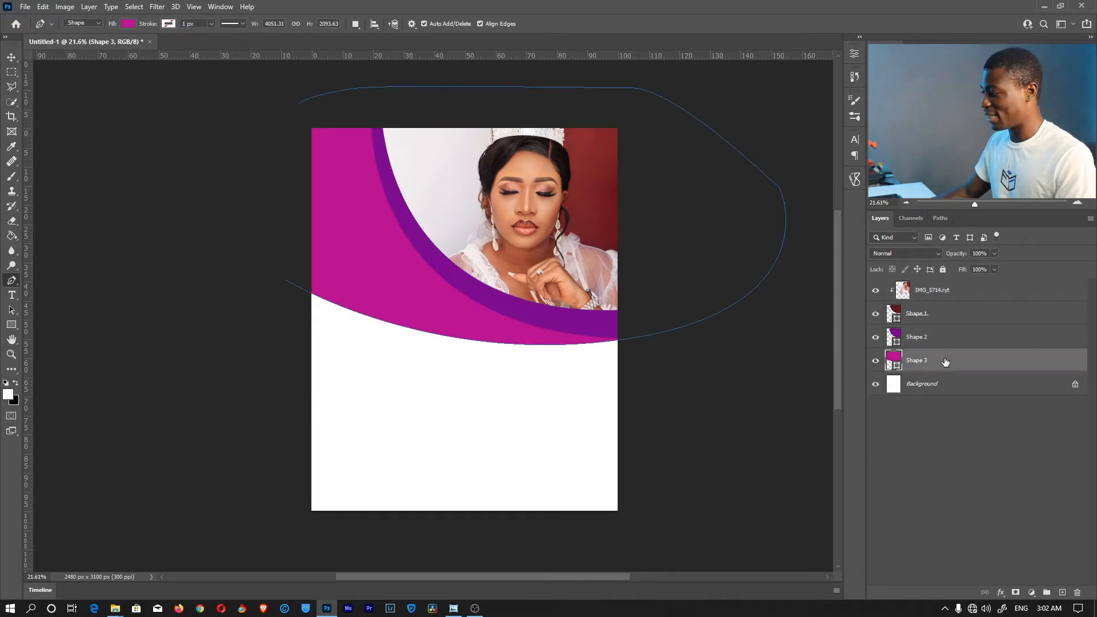
left_click(953, 292, "shift")
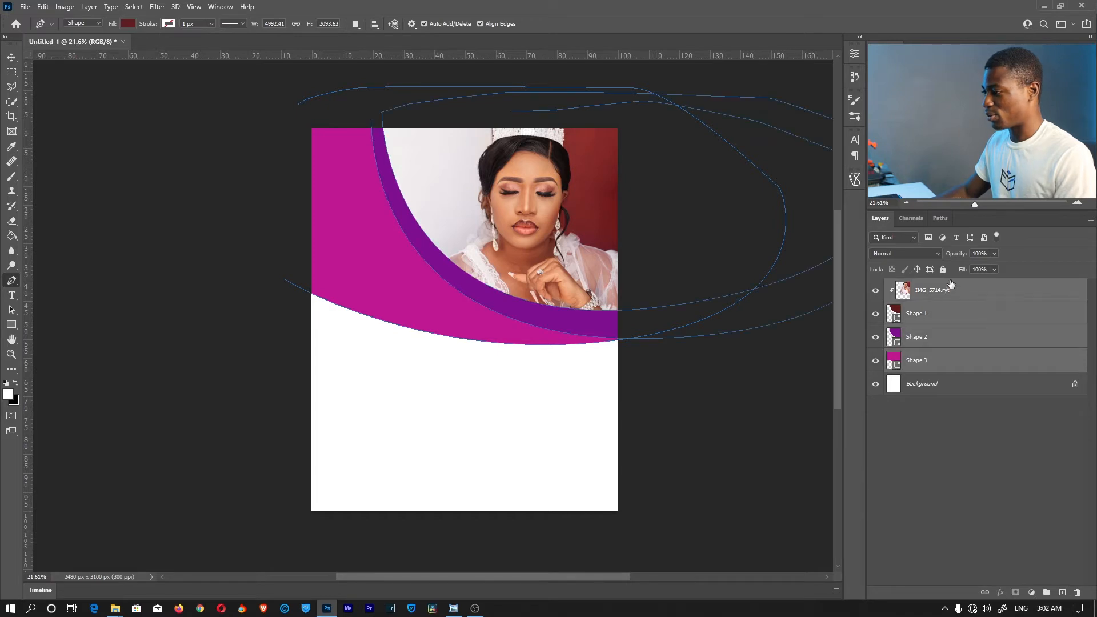
Select IMG_5714 plus the magenta, purple ring and dark red arc shapes and group them
left_click(934, 360)
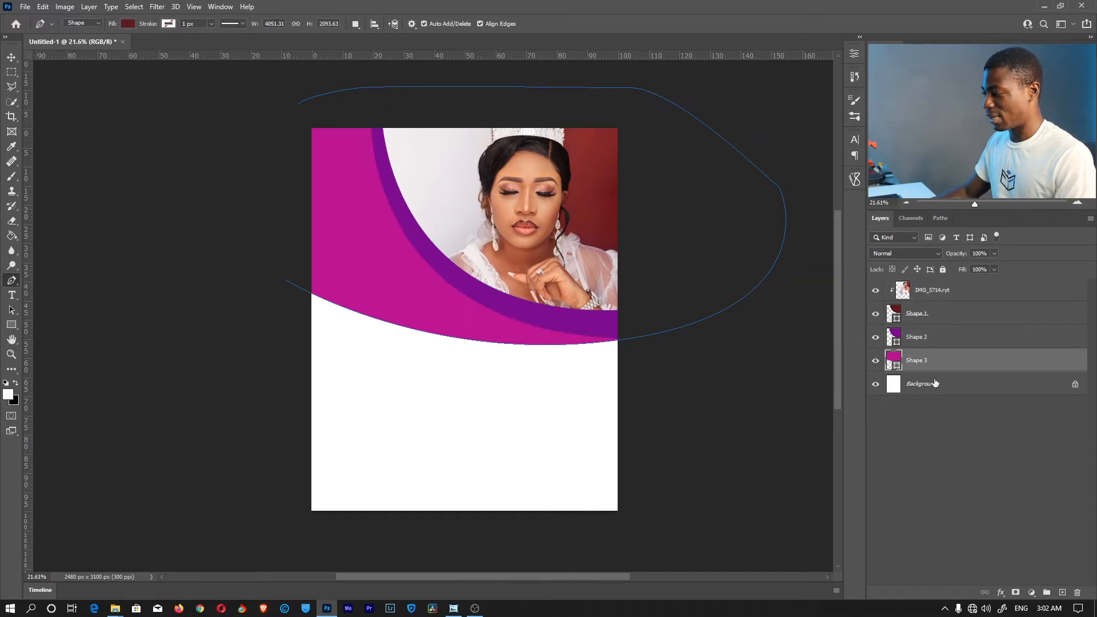
left_click(941, 338, "shift")
left_click(943, 315, "shift")
left_click(947, 296, "shift")
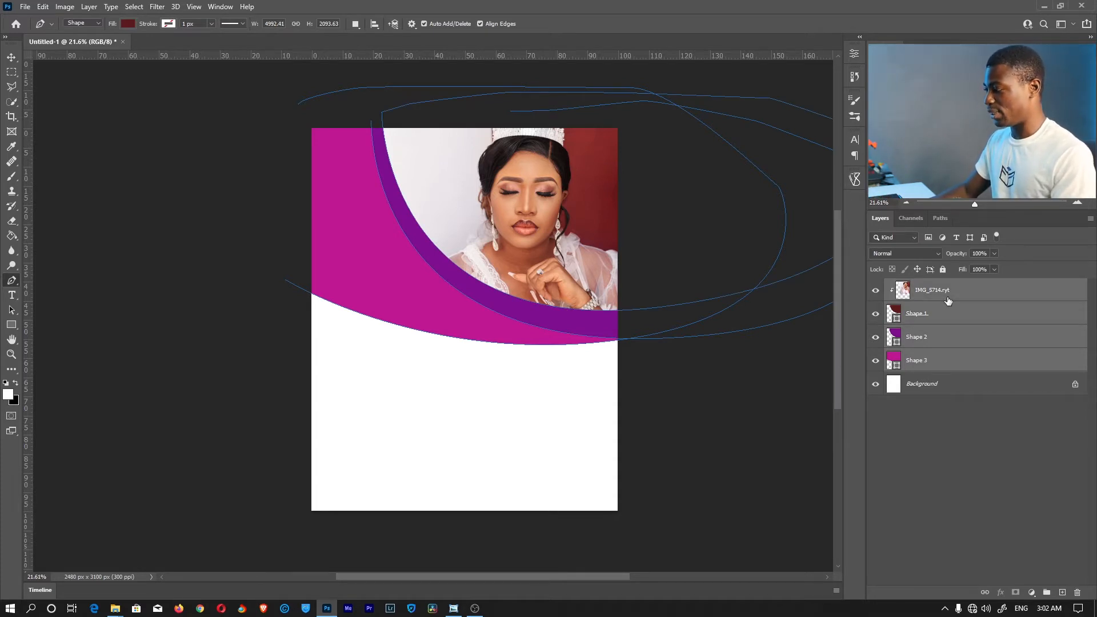
key("ctrl+g")
Delete a stray empty group and rename Group 1 to TOP IMAGE
left_click(930, 320)
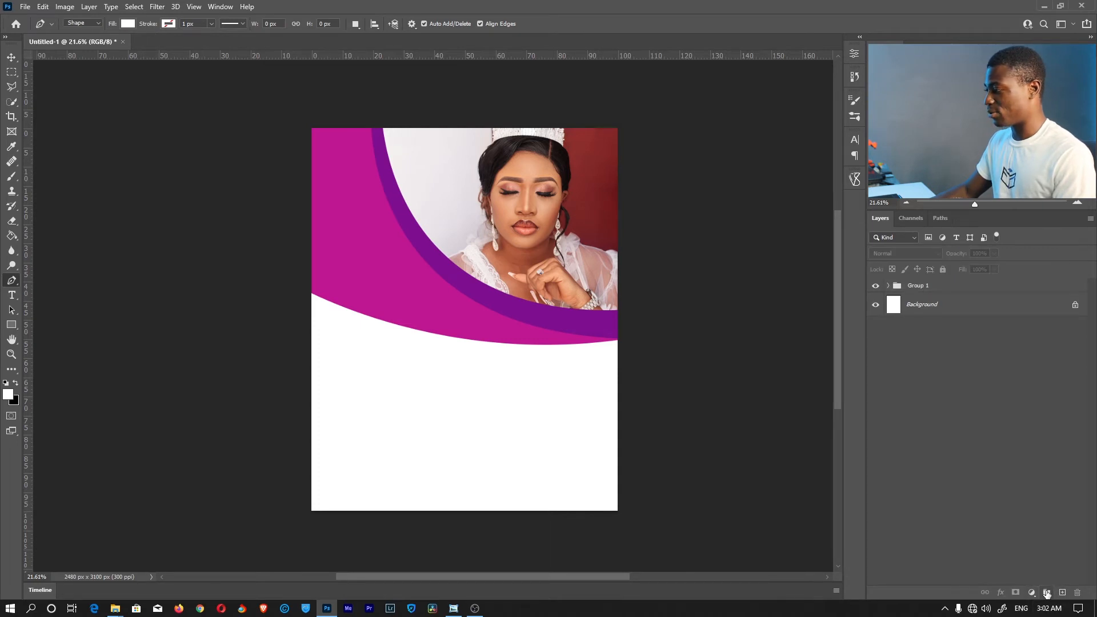
left_click(1047, 593)
key("Delete")
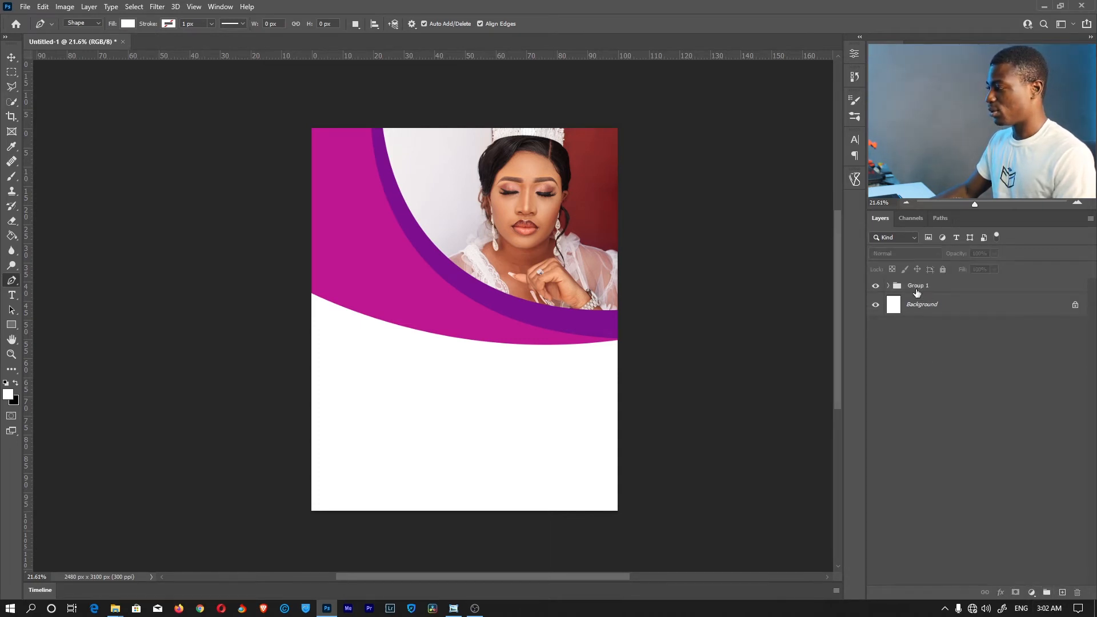
double_click(919, 286)
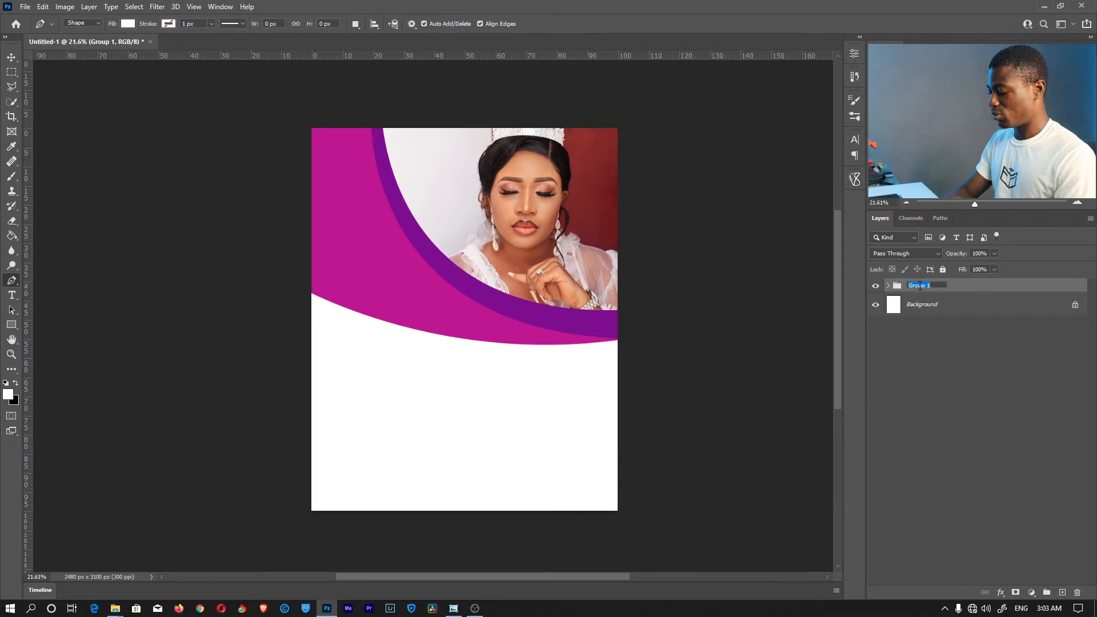
type("top in")
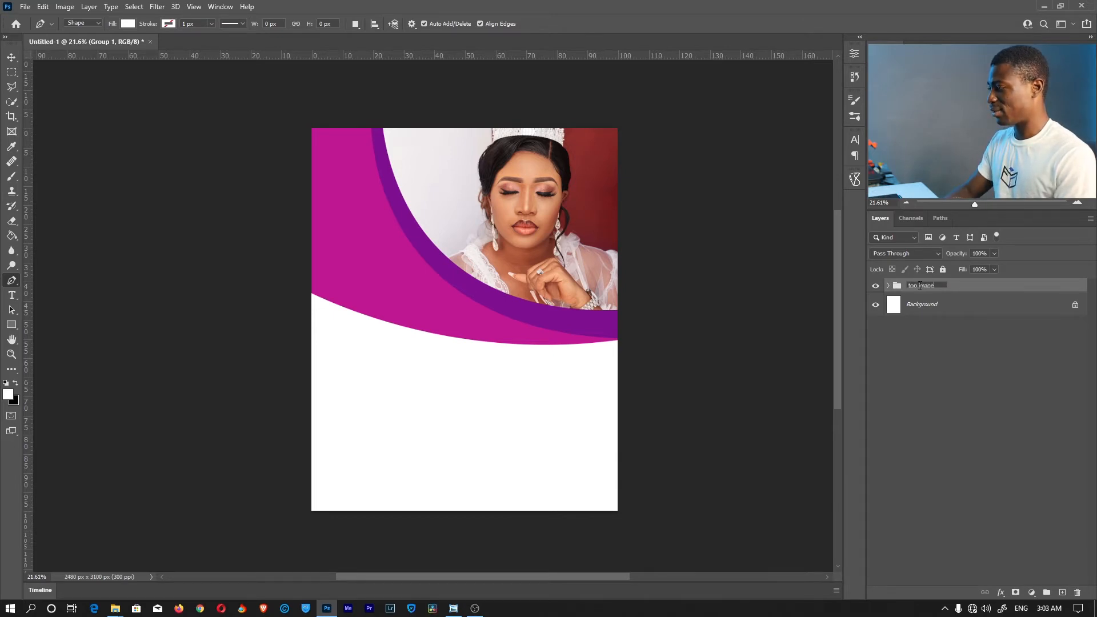
key("BackSpace")
key("BackSpace")
key("BackSpace")
key("BackSpace")
key("BackSpace")
key("BackSpace")
key("BackSpace")
type("OP IMAGE")
key("Return")
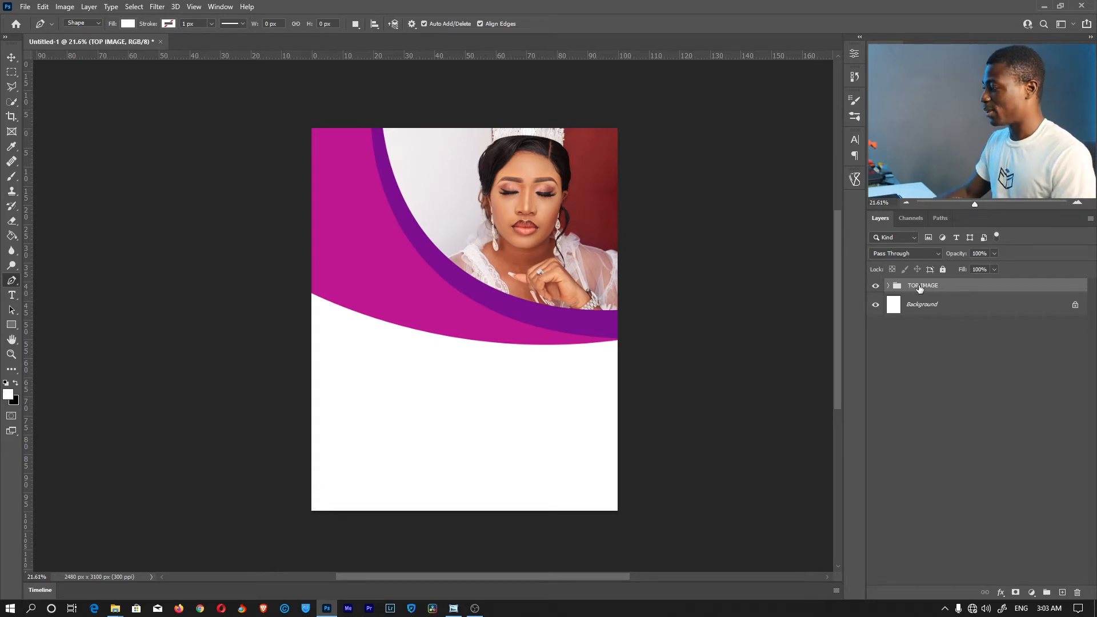
Switch from the shape tools to the Ellipse Tool
left_click(908, 393)
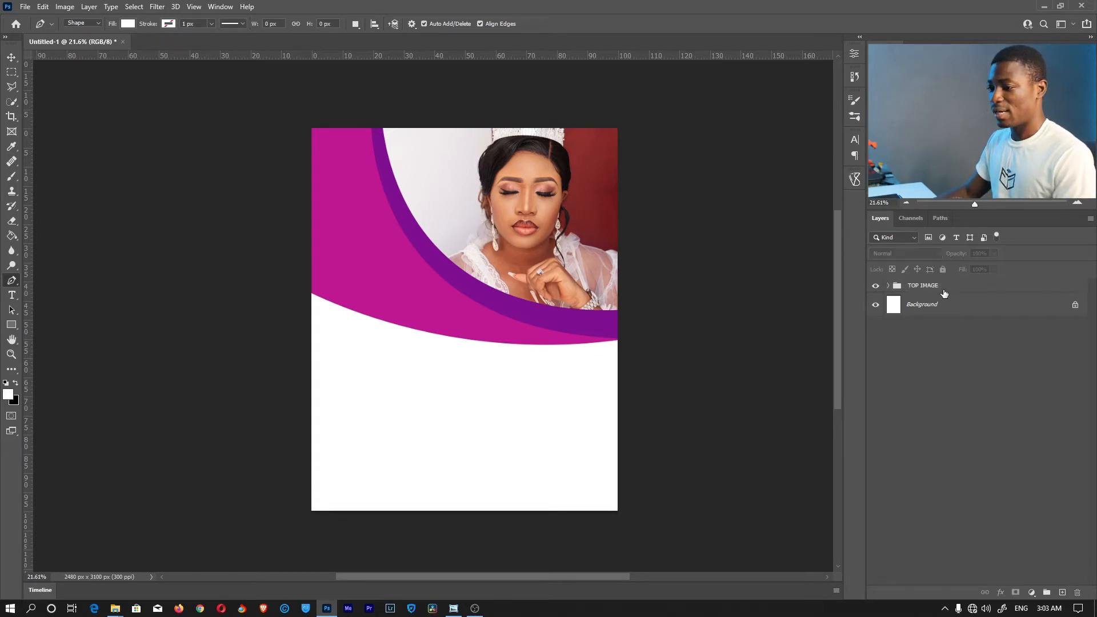
right_click(8, 329)
left_click(51, 334)
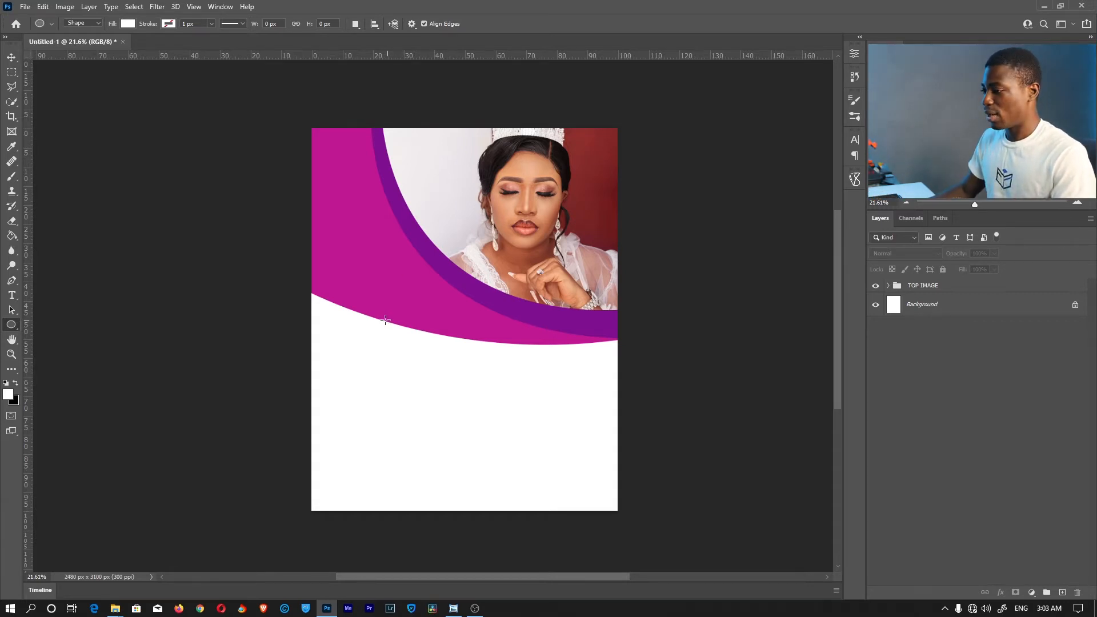
Draw a white circle on the arc's lower edge and duplicate it twice to the right
left_click_drag(349, 278, 438, 358)
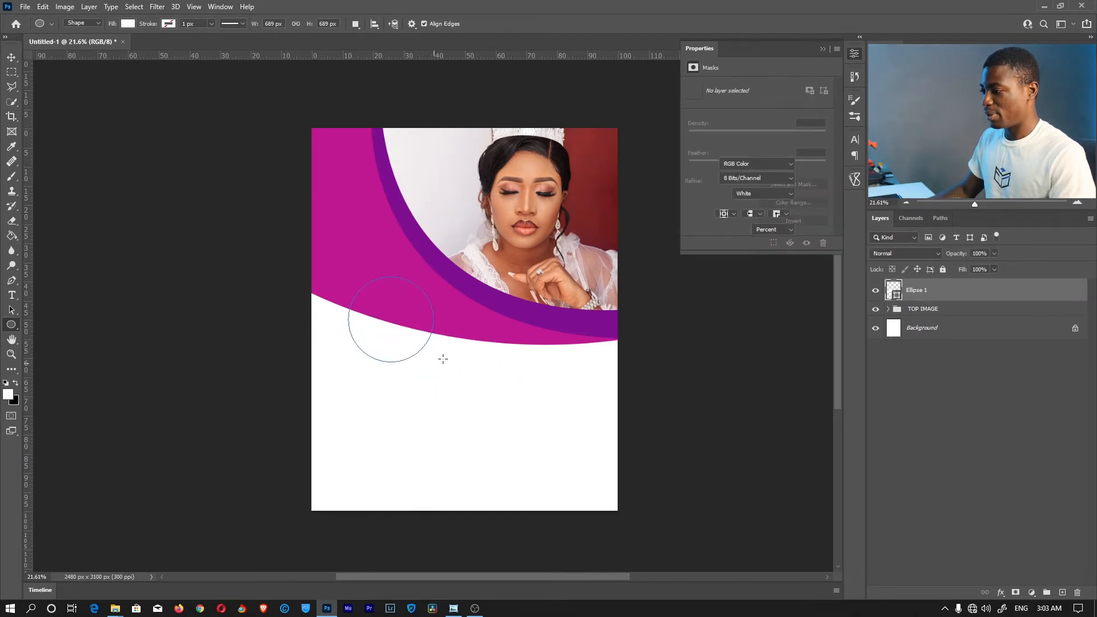
key("v")
left_click_drag(379, 295, 369, 311)
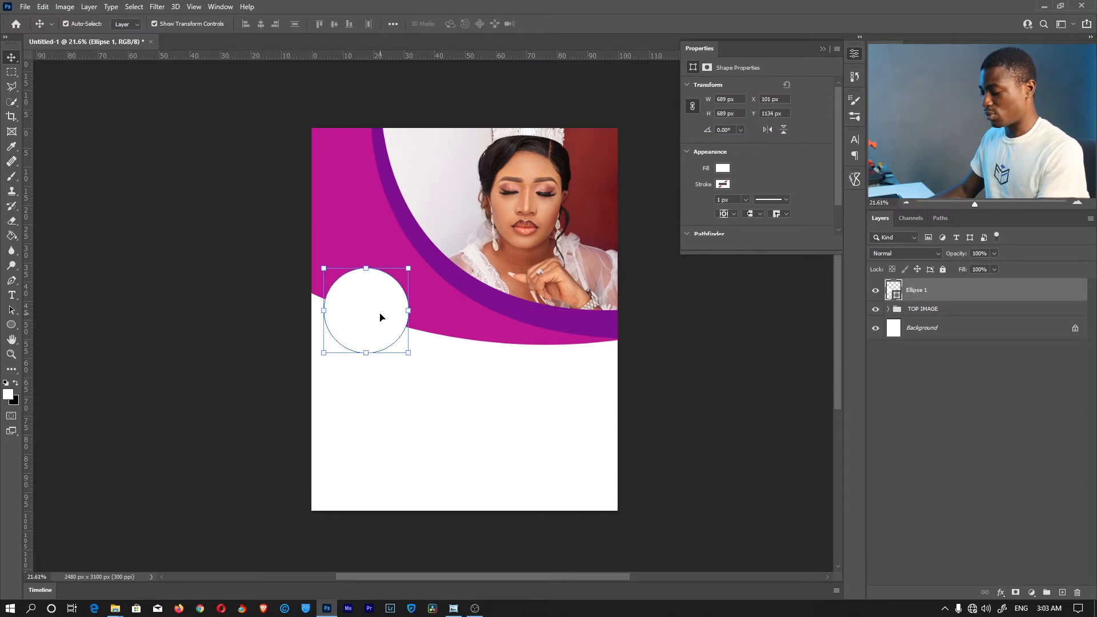
key("ctrl+j")
left_click_drag(364, 302, 535, 356)
left_click_drag(548, 349, 535, 350)
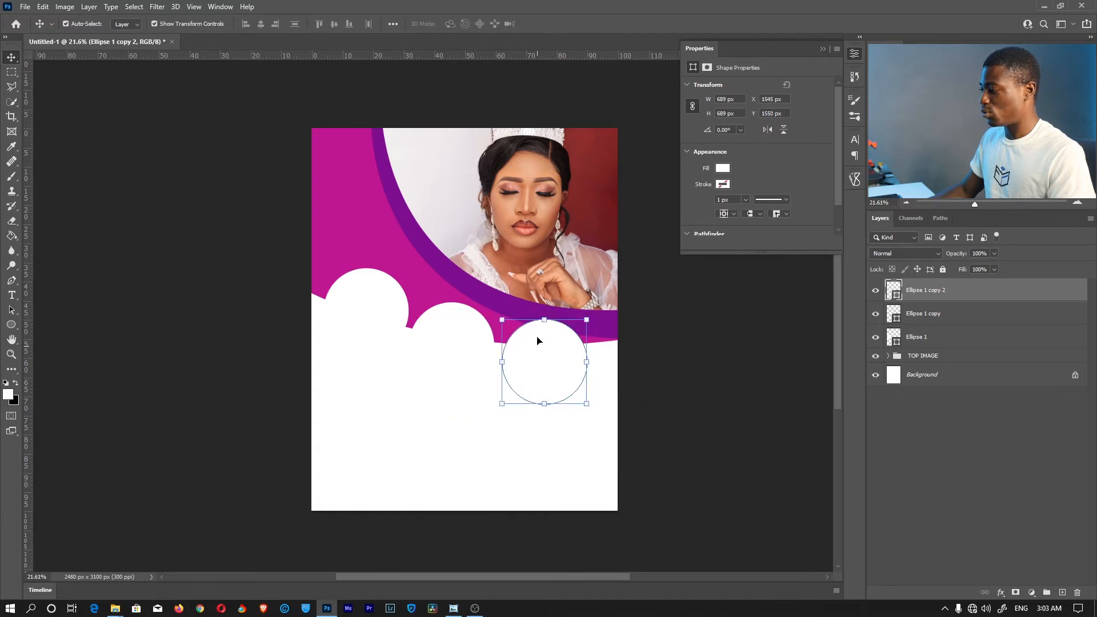
Scale all three circles together to about 84% and nudge the row up and left
left_click(978, 338, "shift")
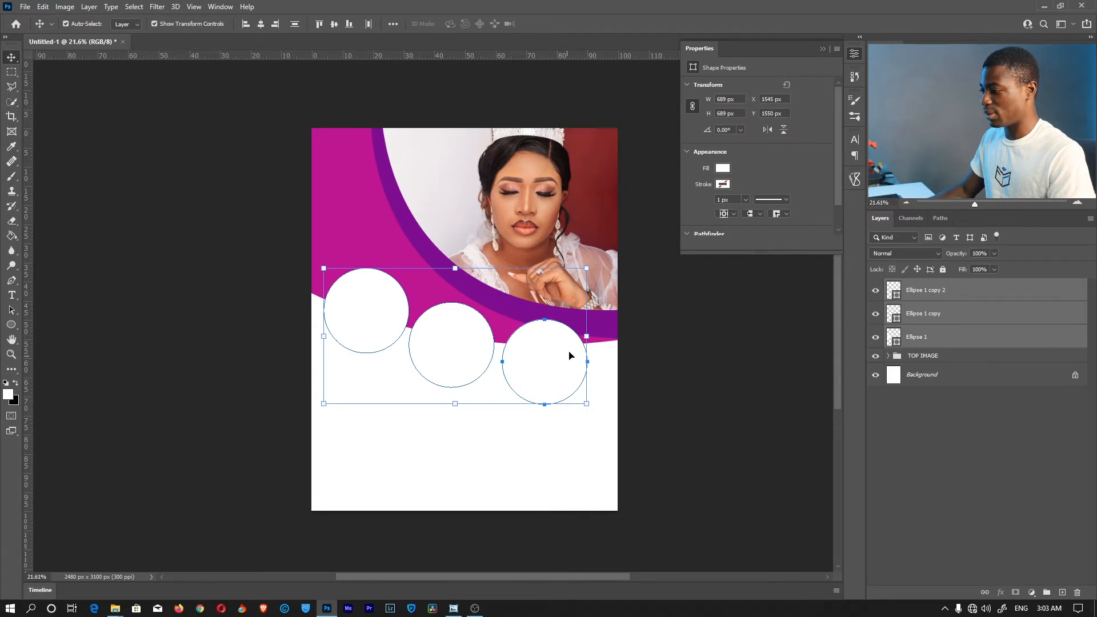
left_click_drag(585, 337, 544, 338)
left_click_drag(470, 348, 463, 337)
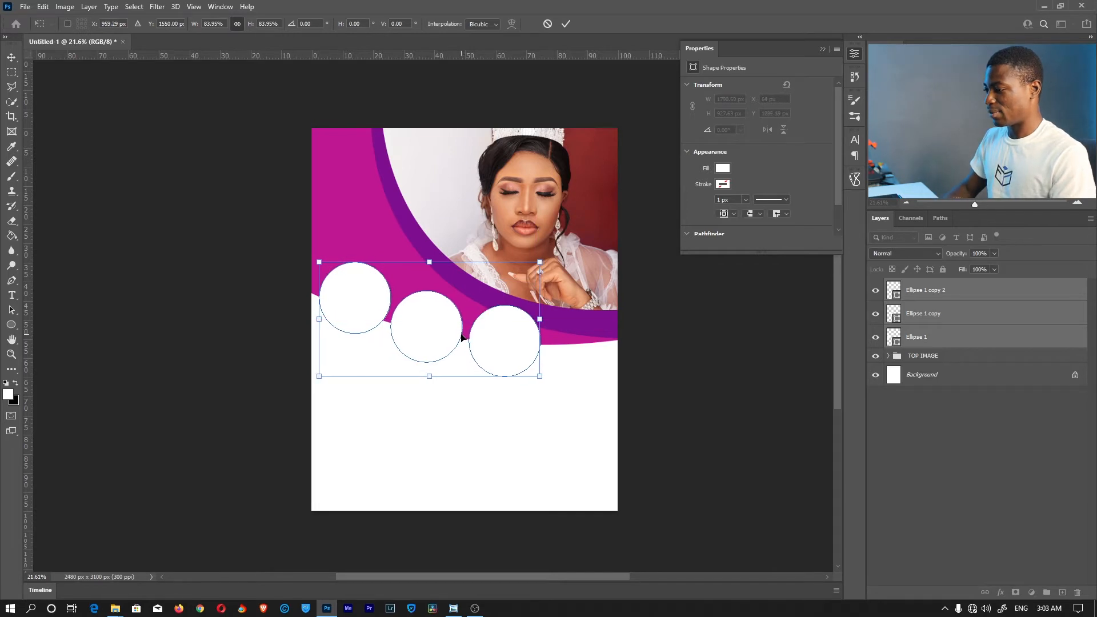
key("Return")
key("z")
left_click(935, 456)
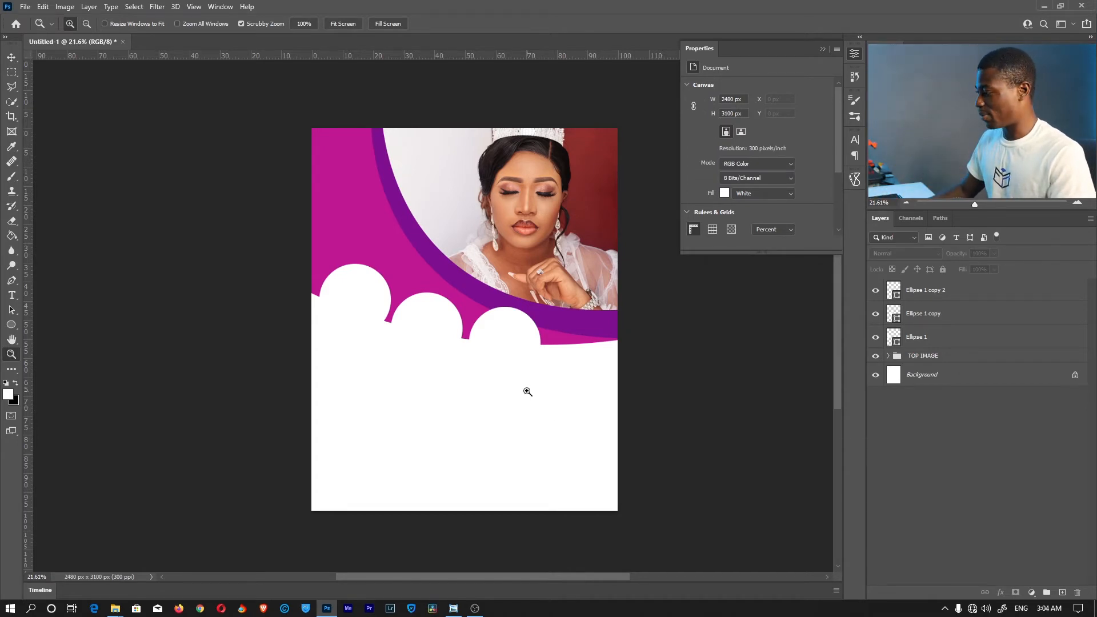
Identify the left circle and rename the Ellipse 1 copy layer to CENTER
left_click(928, 338)
left_click(876, 338)
left_click(876, 338)
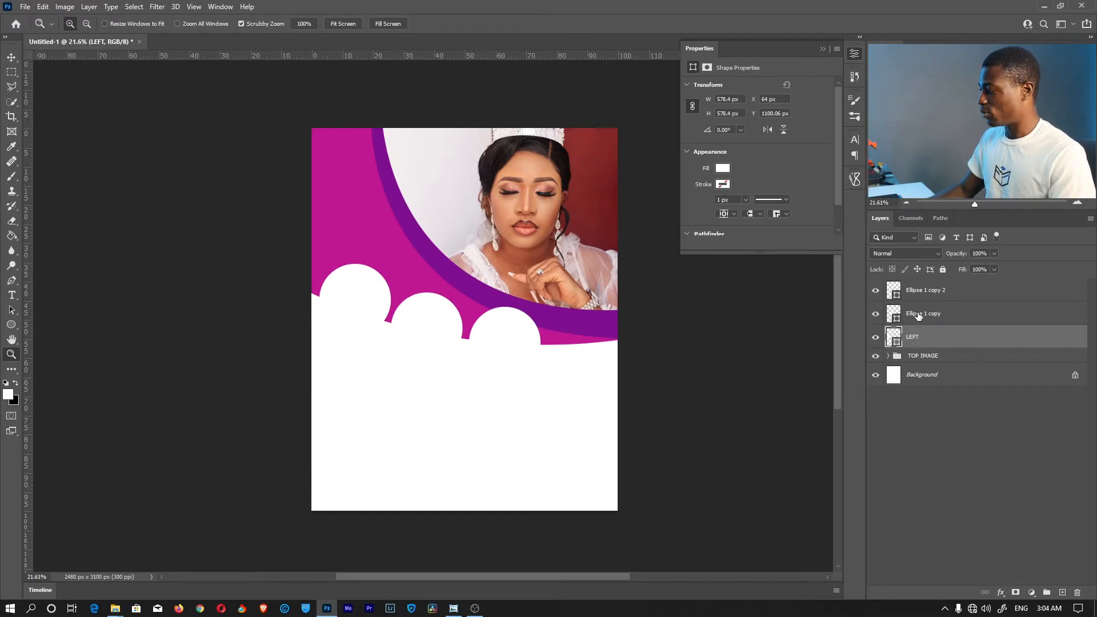
double_click(919, 314)
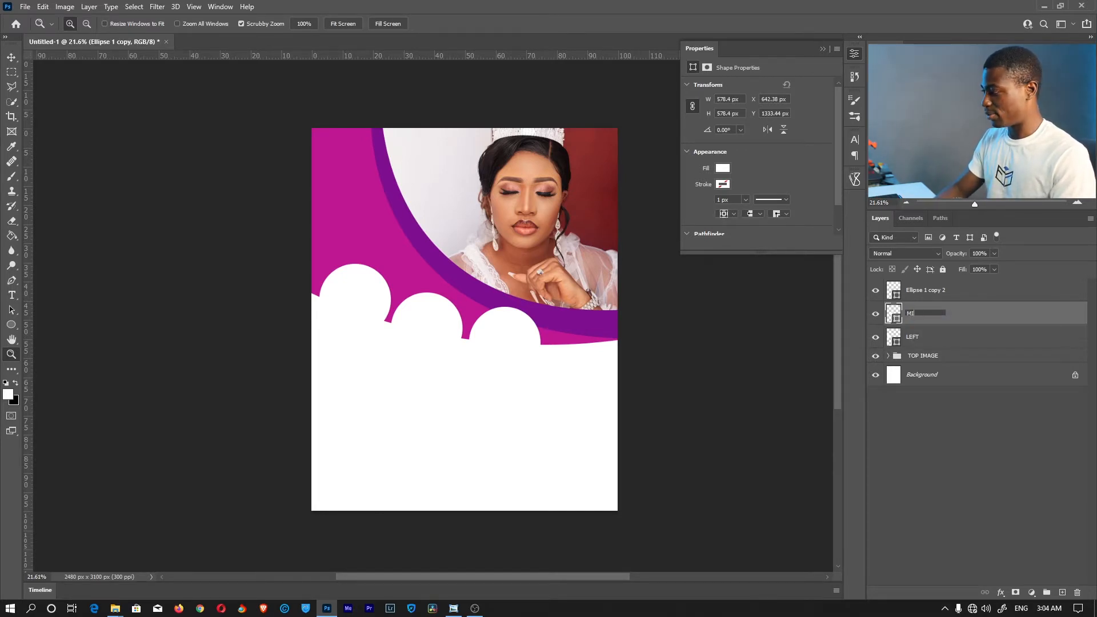
type("CENTER")
key("Return")
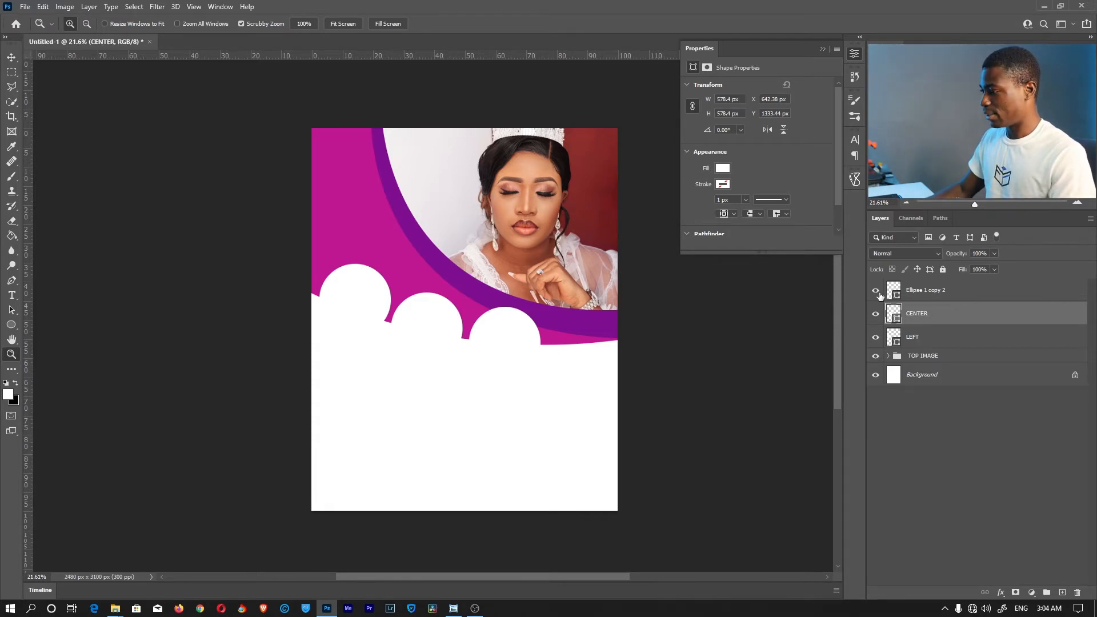
Rename Ellipse 1 copy 2 to RIGHT, then bring the File Explorer photo folder forward
left_click(878, 293)
double_click(924, 291)
type("RIGHT")
key("Return")
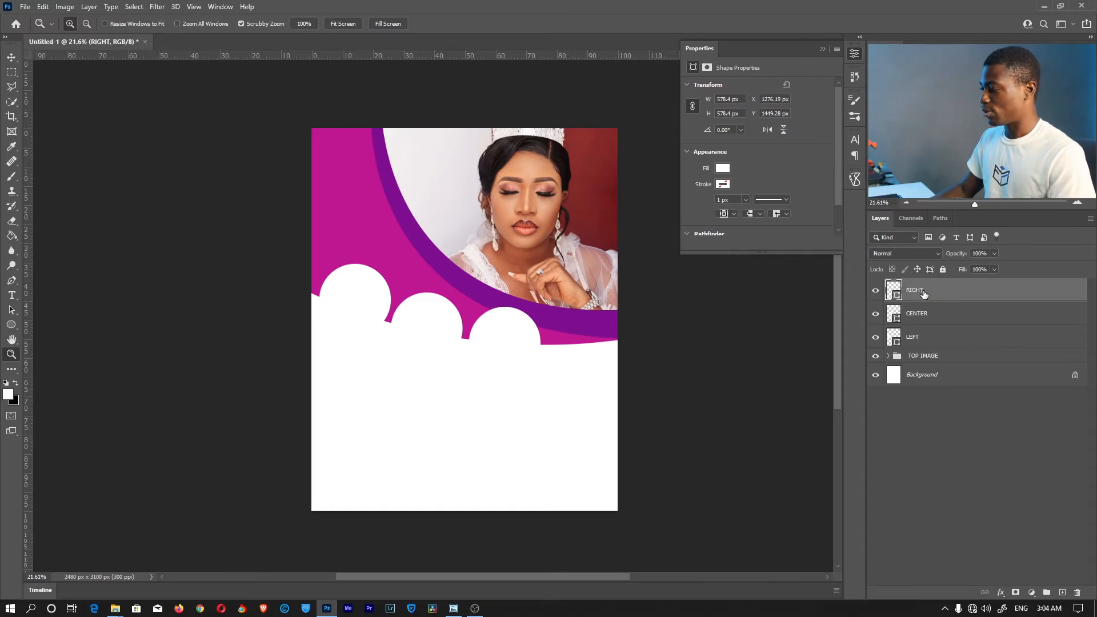
left_click(925, 343)
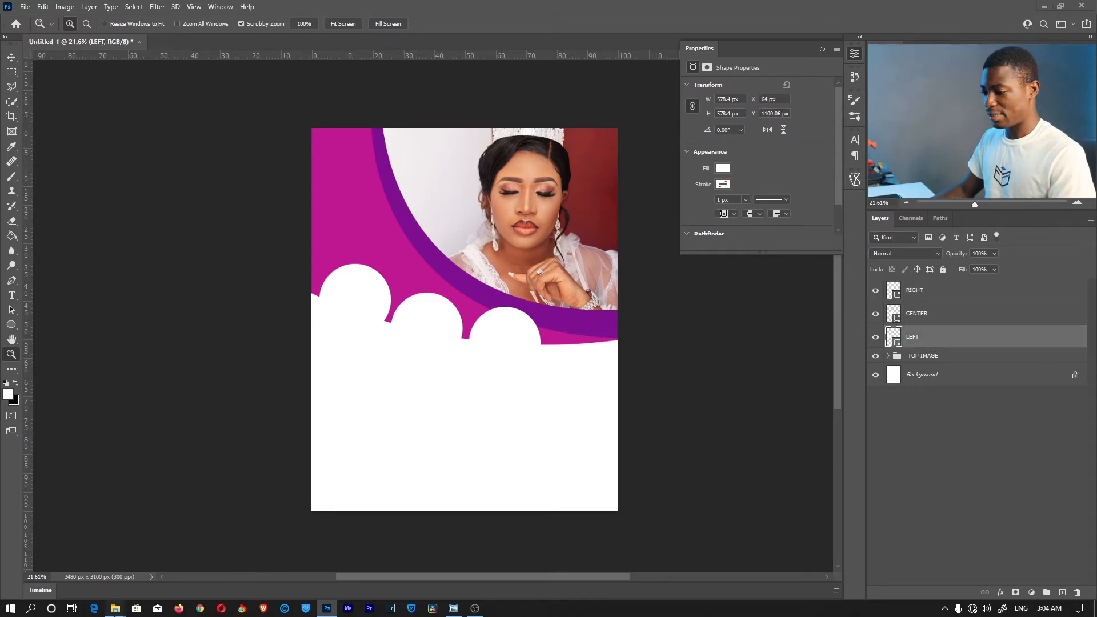
left_click(197, 566)
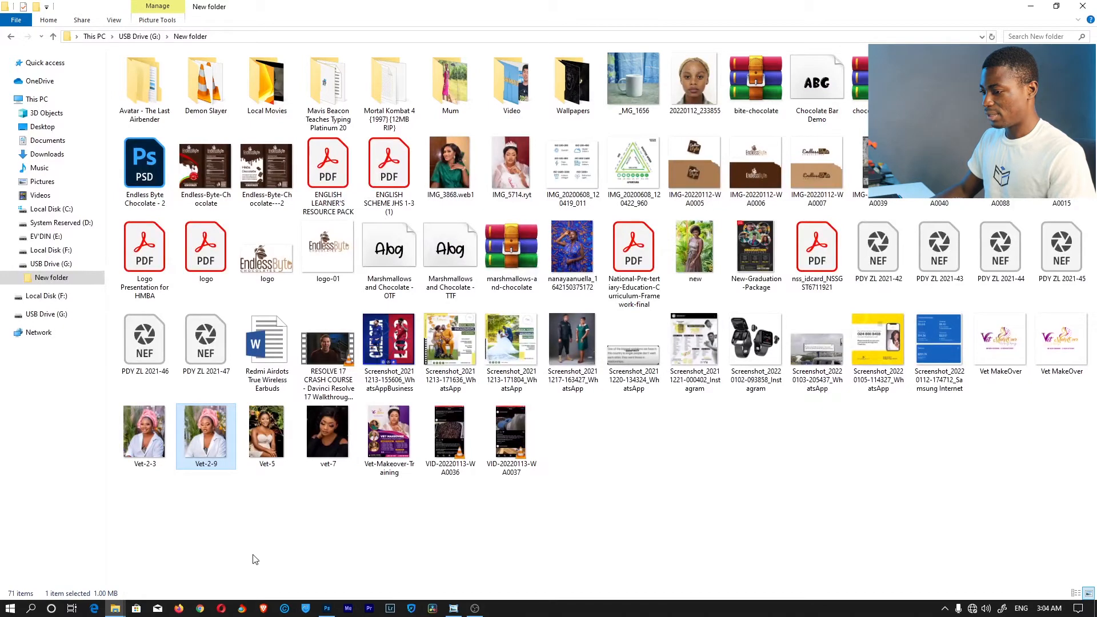
Place the Vet-2-9 photo into the flyer and clip it to the LEFT circle
left_click_drag(208, 436, 372, 360)
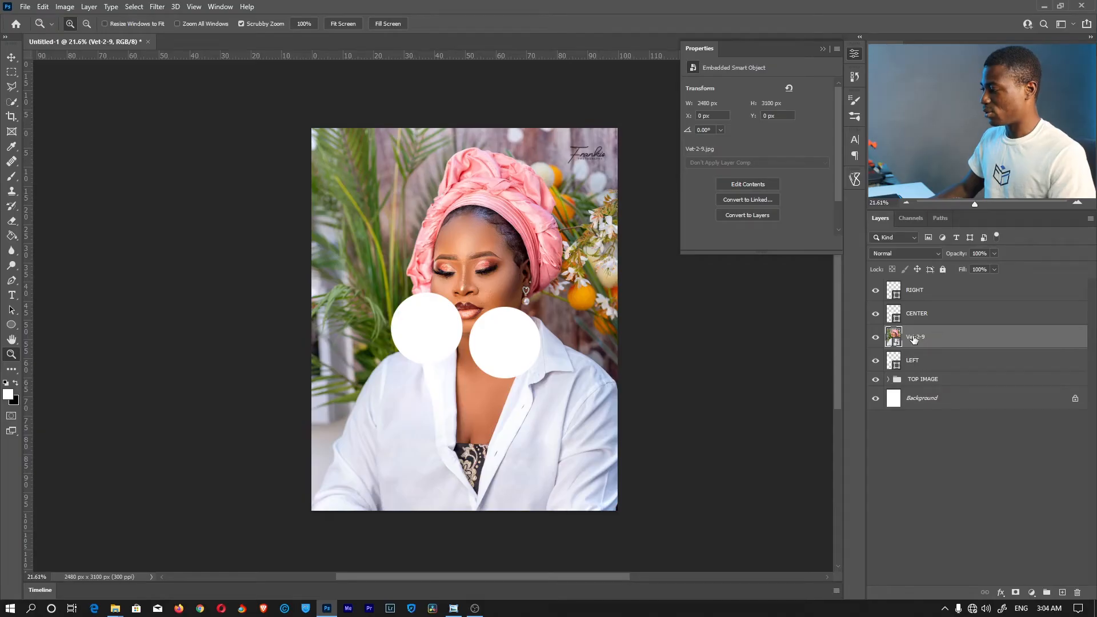
left_click(916, 361)
left_click(919, 338)
right_click(921, 339)
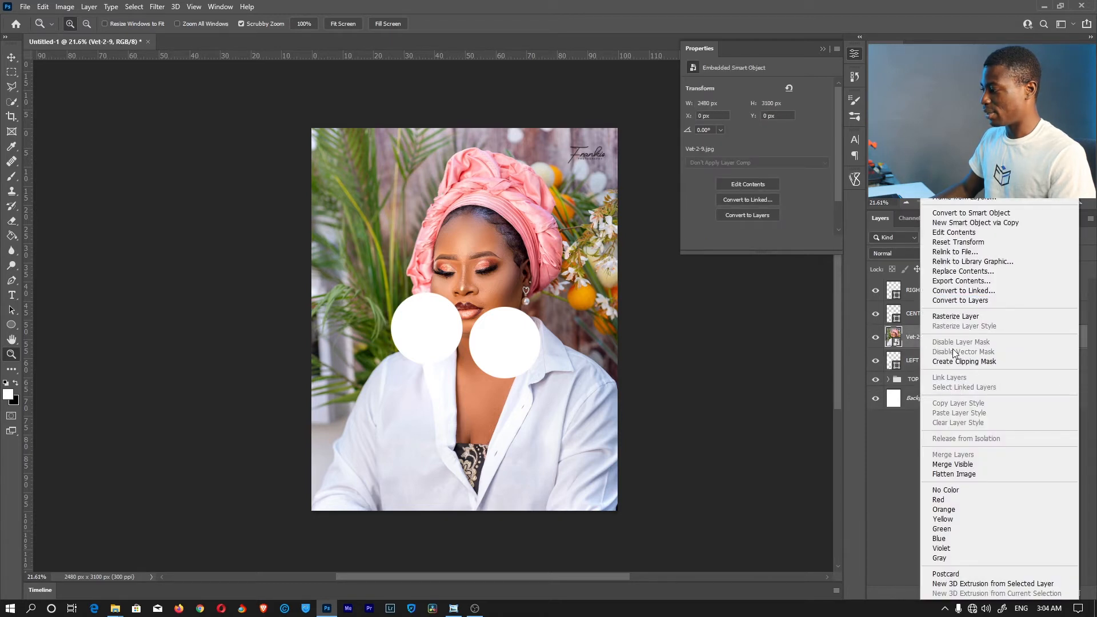
left_click(982, 362)
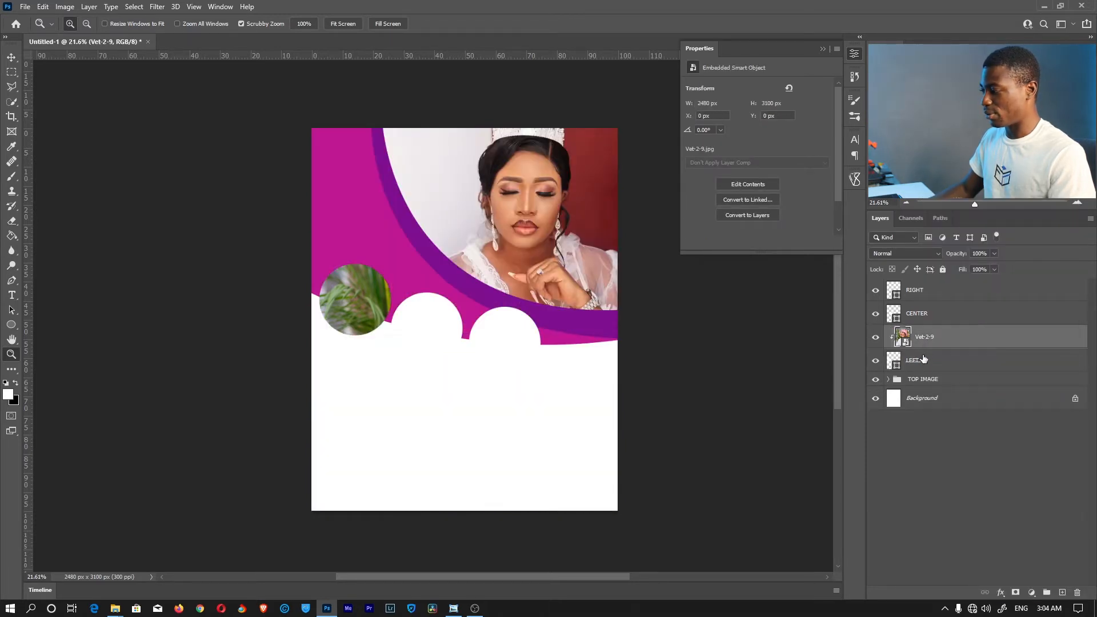
Scale the Vet-2-9 portrait to 567 × 709 px so it fits inside the left circle
left_click(914, 361)
key("v")
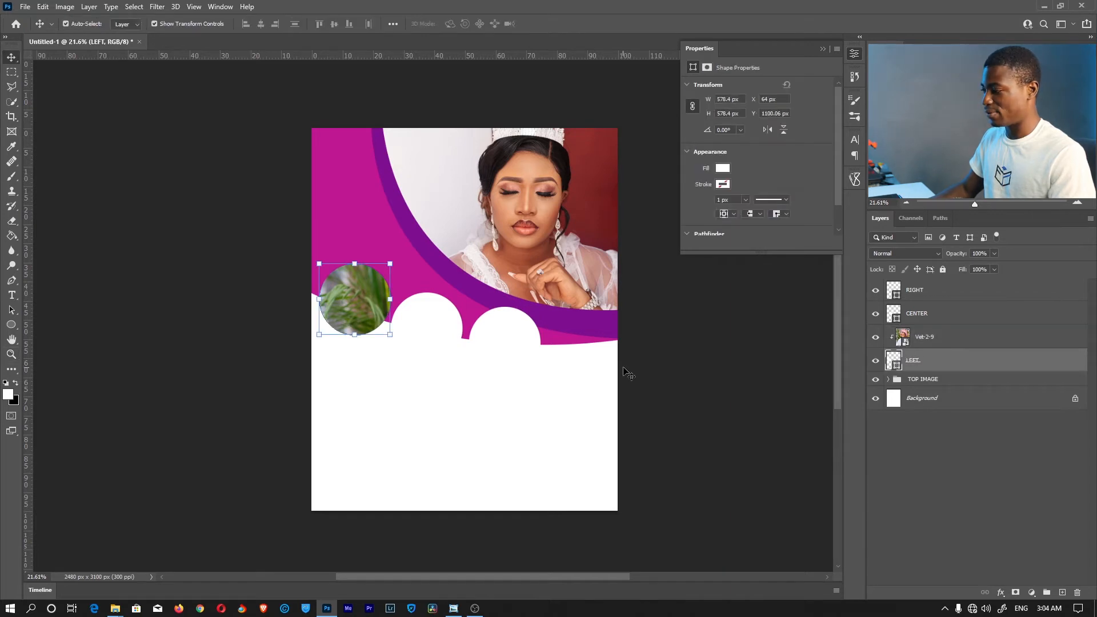
left_click(902, 337)
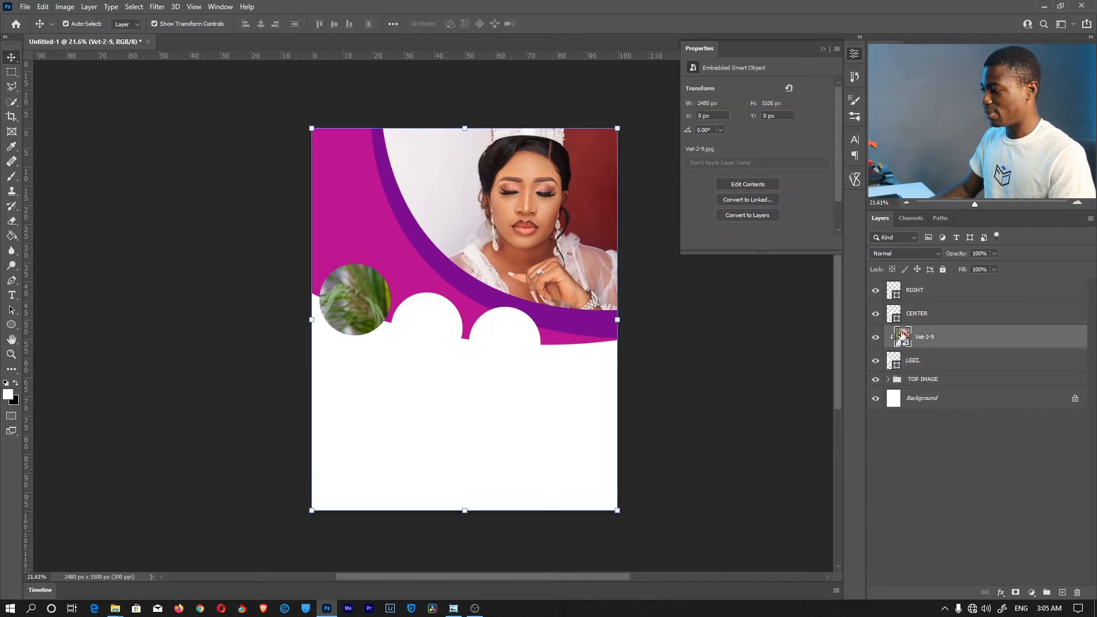
left_click_drag(608, 319, 358, 291)
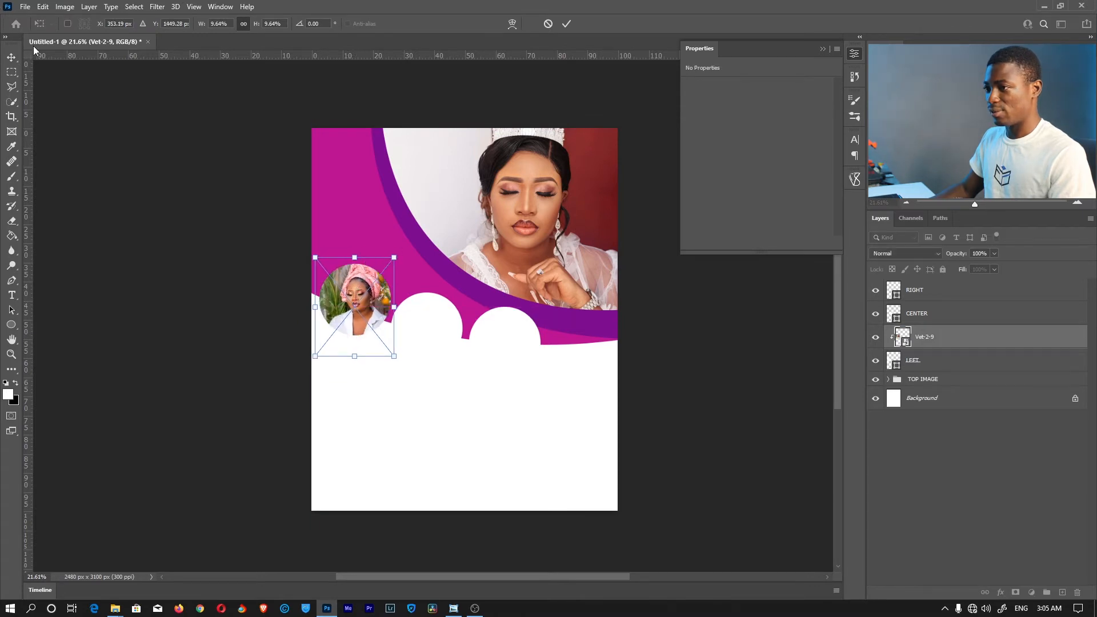
key("Return")
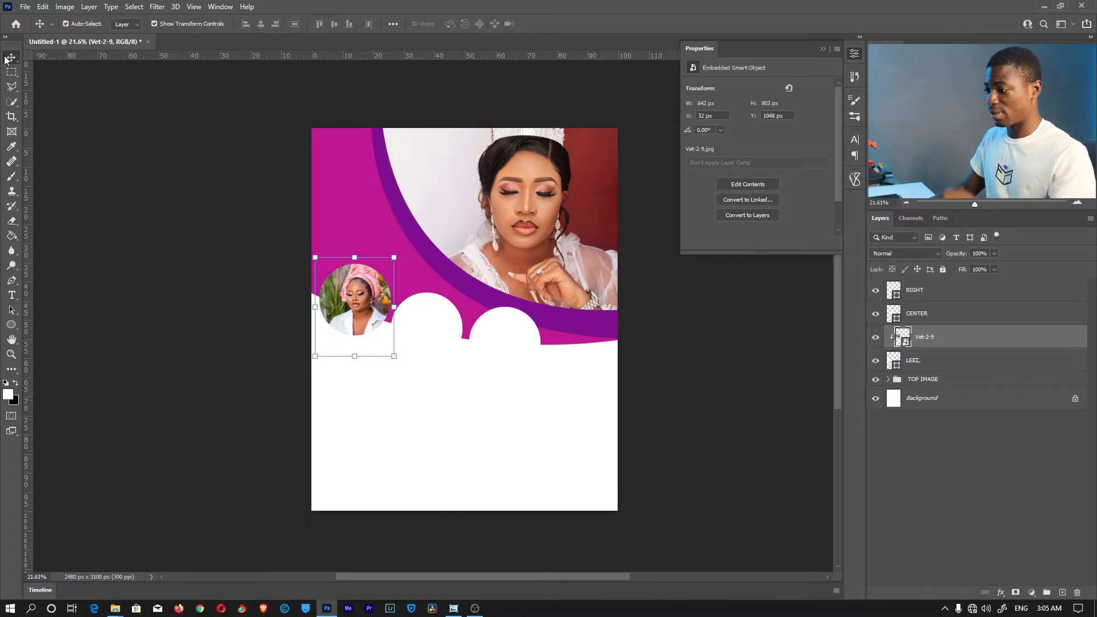
left_click_drag(356, 355, 355, 345)
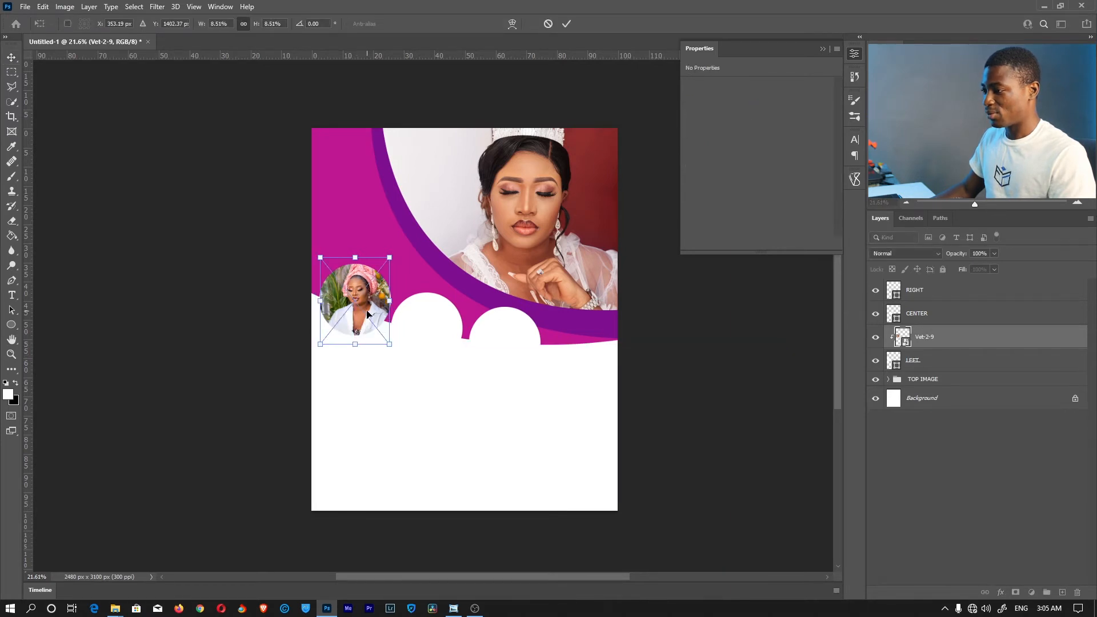
key("Return")
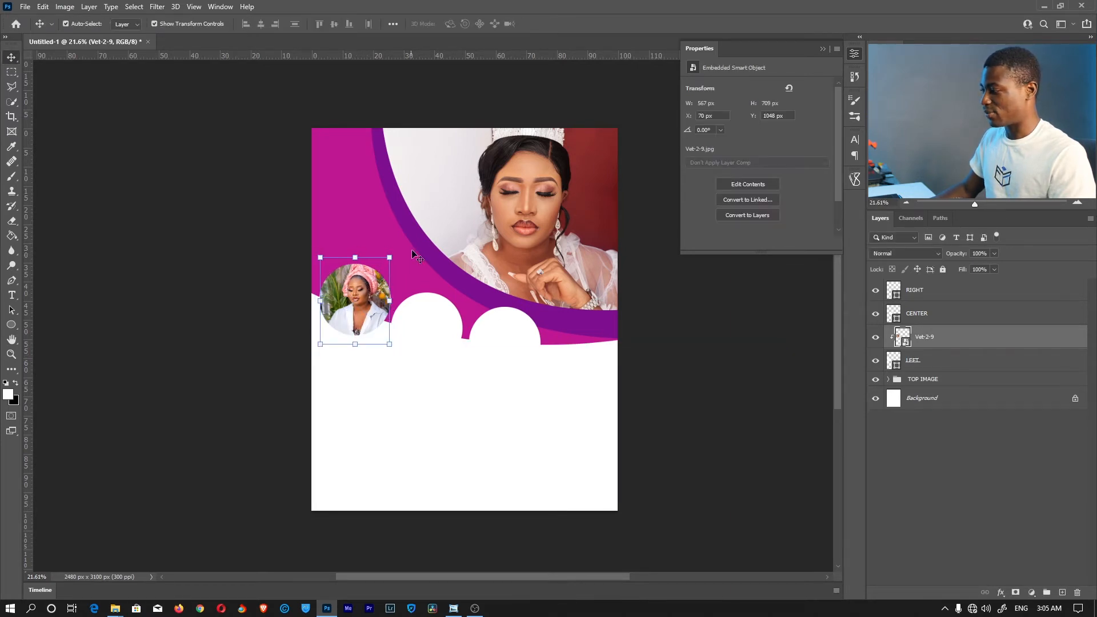
left_click(942, 316)
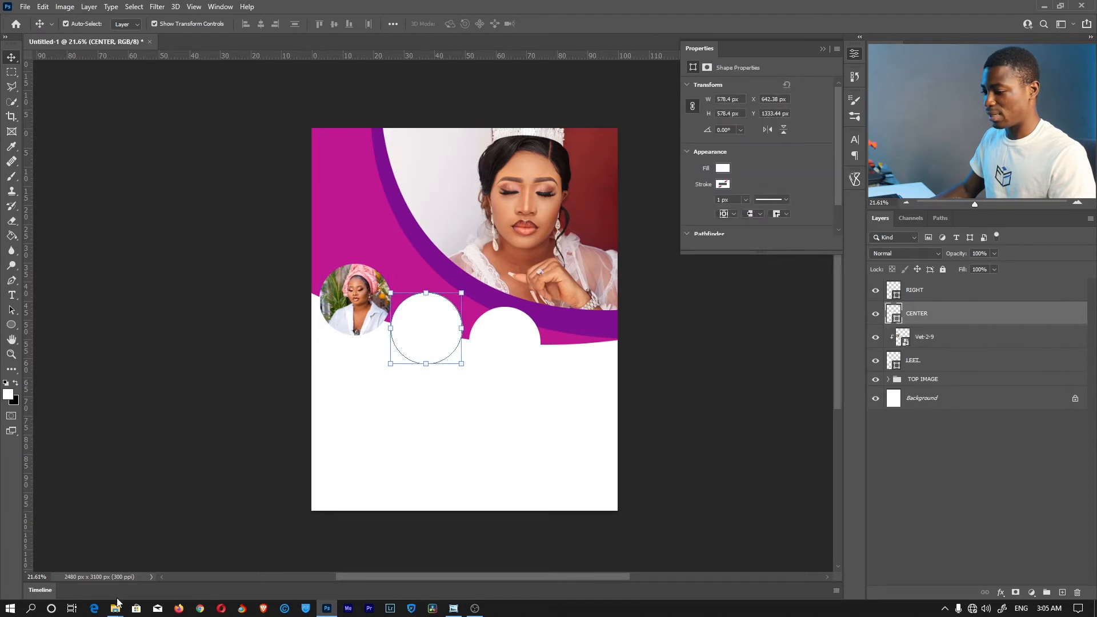
Place the IMG_3868.web1 photo into the flyer and clip it to the CENTER circle
mouse_move(116, 605)
left_click(188, 578)
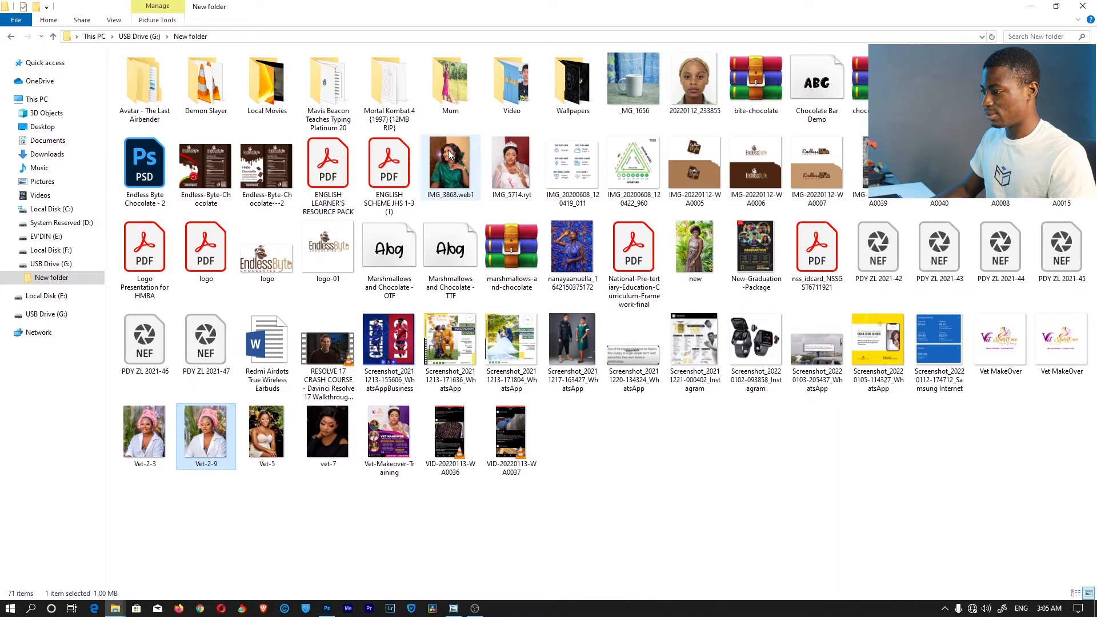
left_click_drag(451, 167, 407, 319)
key("Return")
right_click(949, 316)
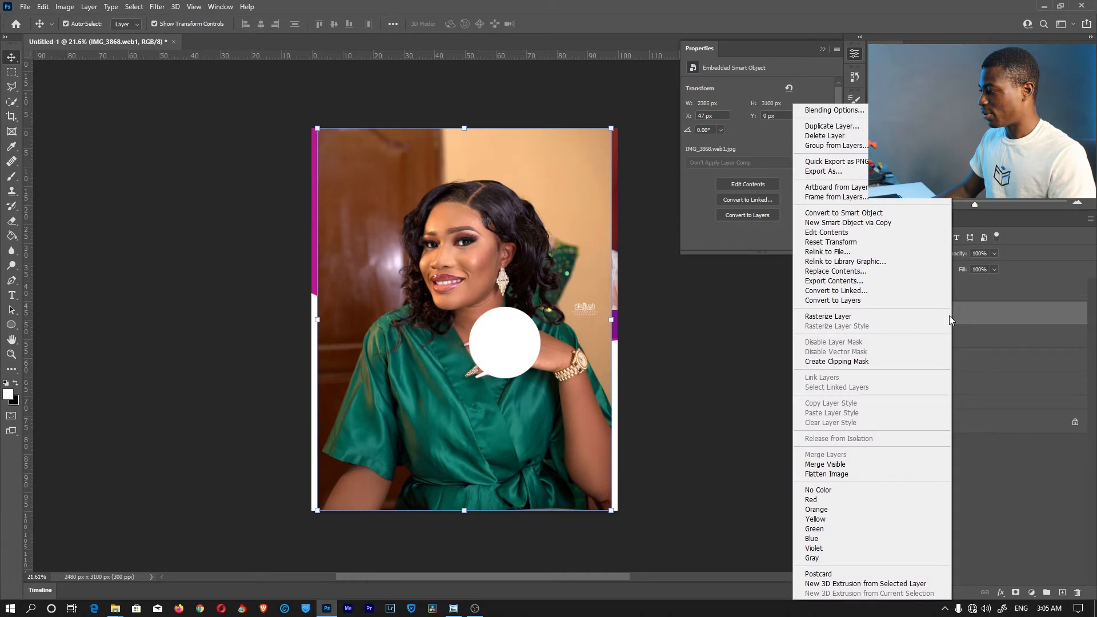
left_click(845, 364)
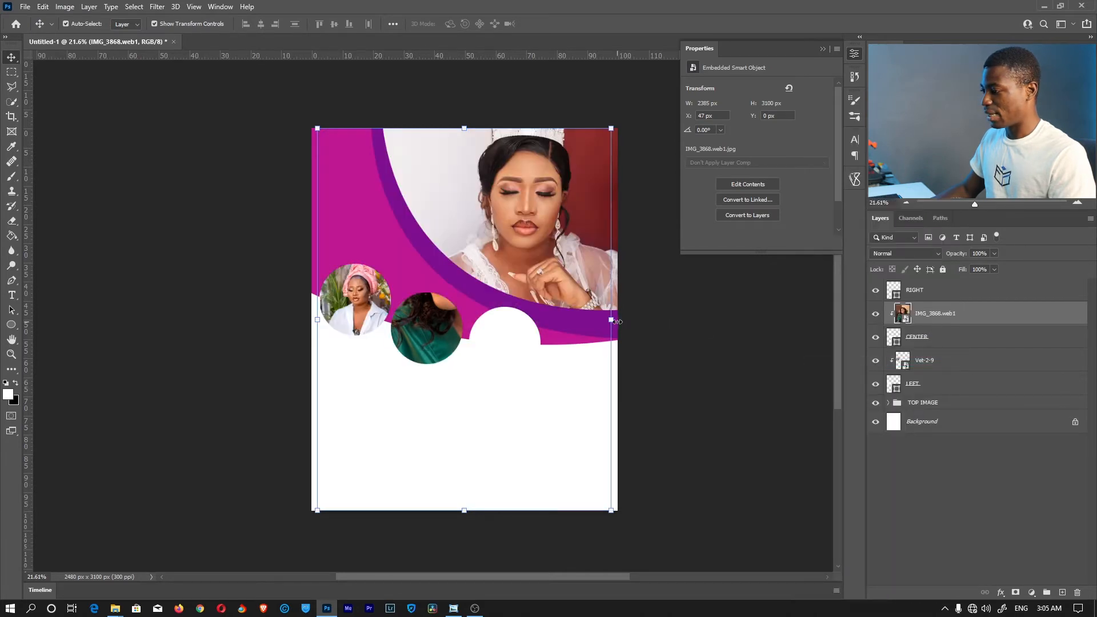
Scale the green-dress portrait to 598 × 777 px in the center circle, then return to Explorer
left_click_drag(619, 321, 469, 320)
left_click_drag(311, 315, 434, 326)
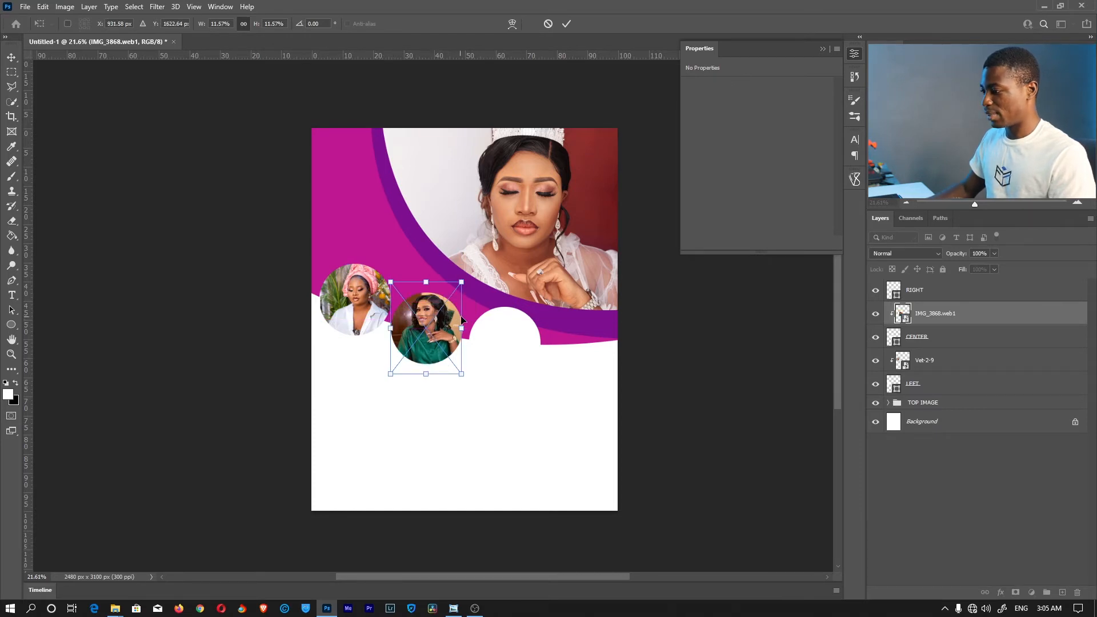
left_click_drag(467, 323, 468, 323)
key("Return")
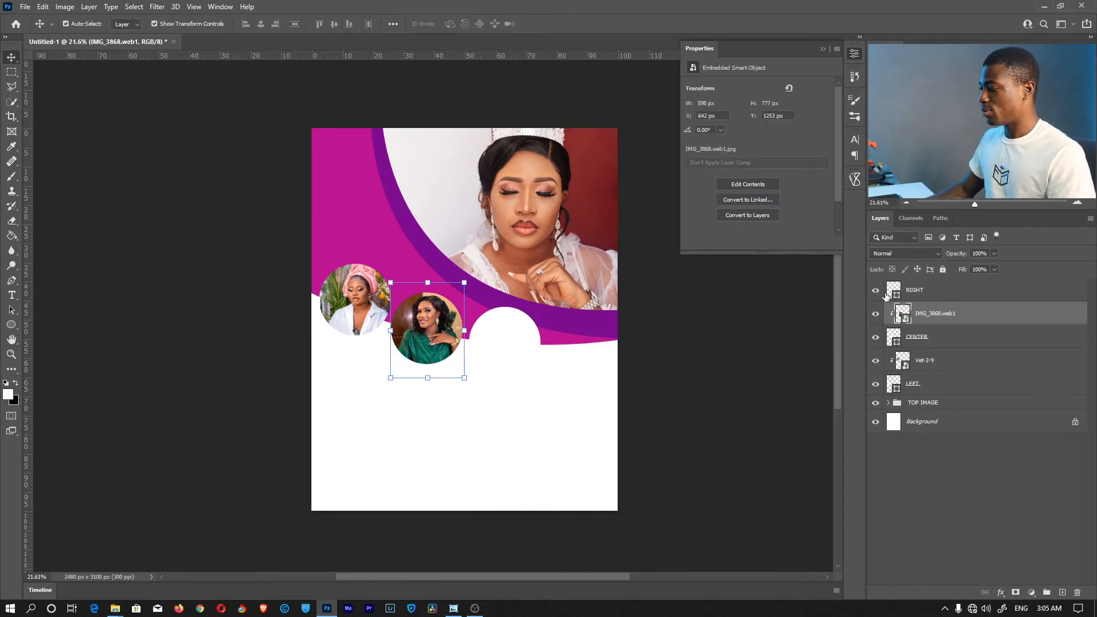
key("alt+Tab")
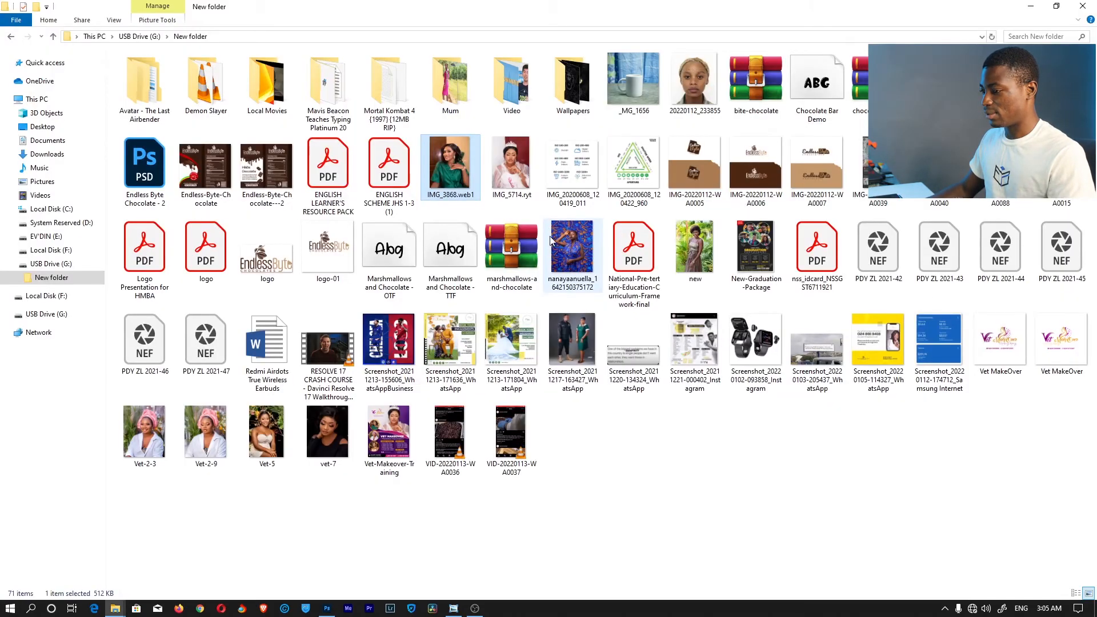
Place the vet-7 photo into the flyer and clip it to the RIGHT circle
key("alt+Tab")
left_click_drag(329, 433, 572, 354)
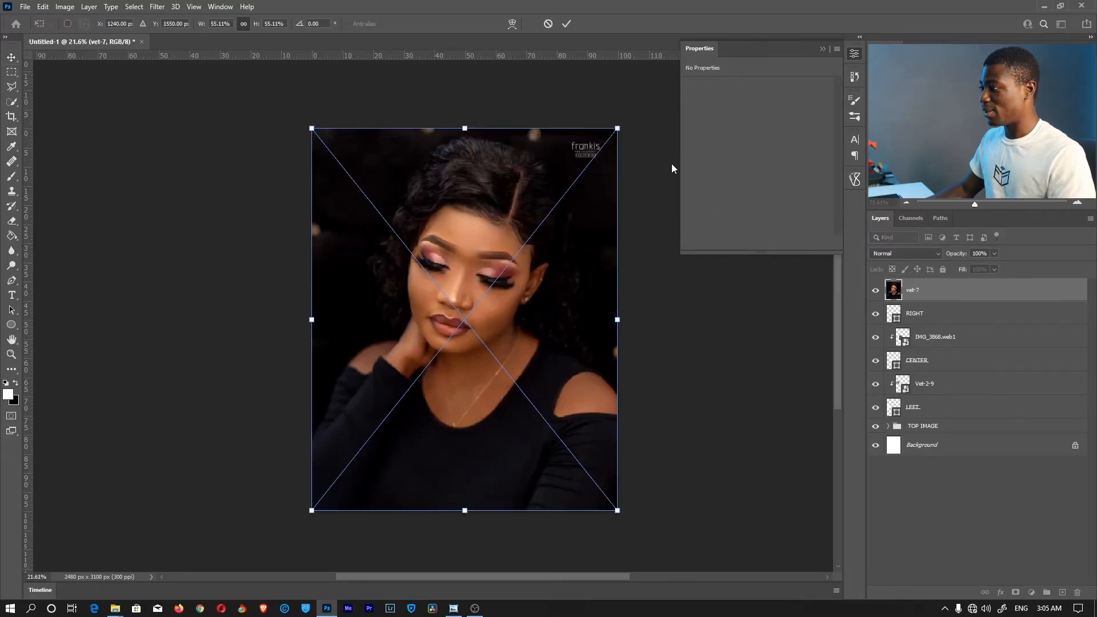
left_click(568, 25)
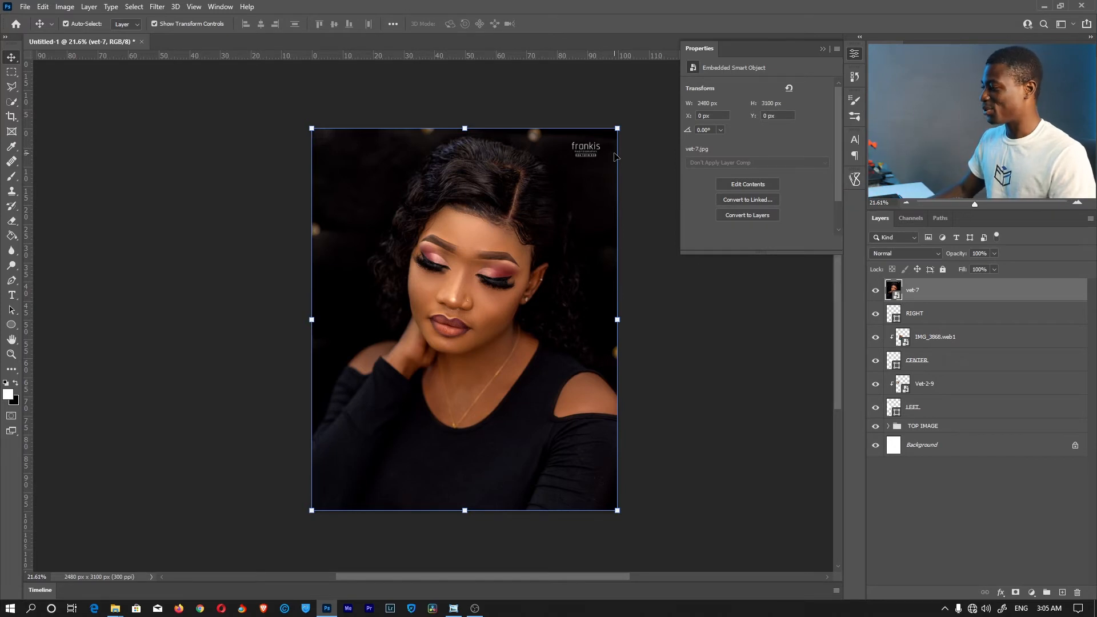
right_click(932, 302)
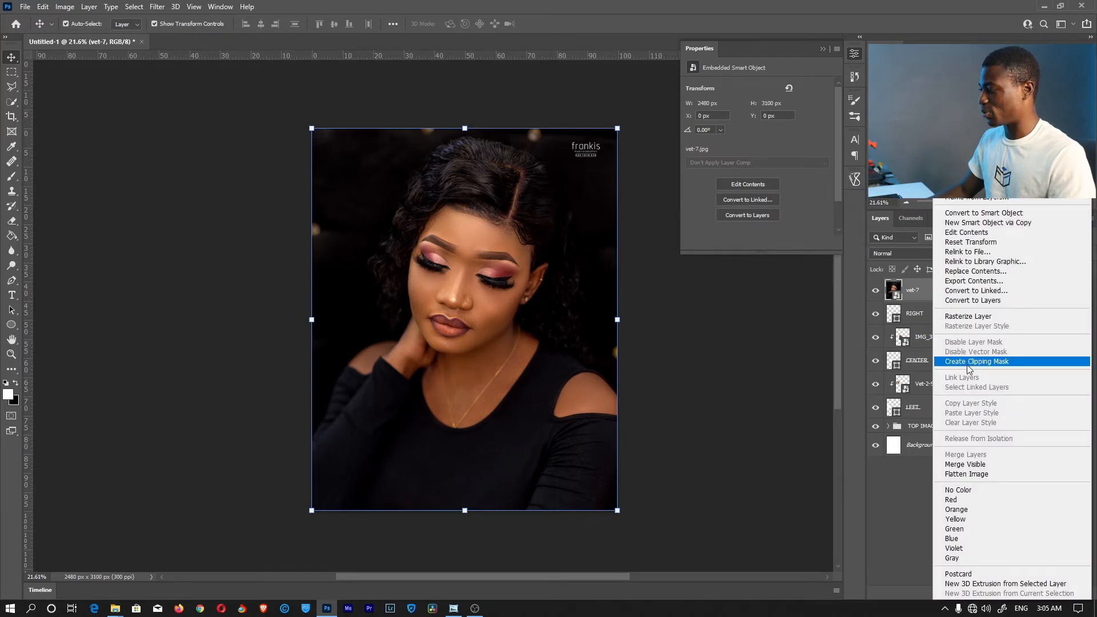
left_click(967, 362)
Scale and move the vet-7 portrait to 579 × 723 px inside the right circle
left_click_drag(307, 319, 469, 319)
left_click_drag(617, 320, 518, 355)
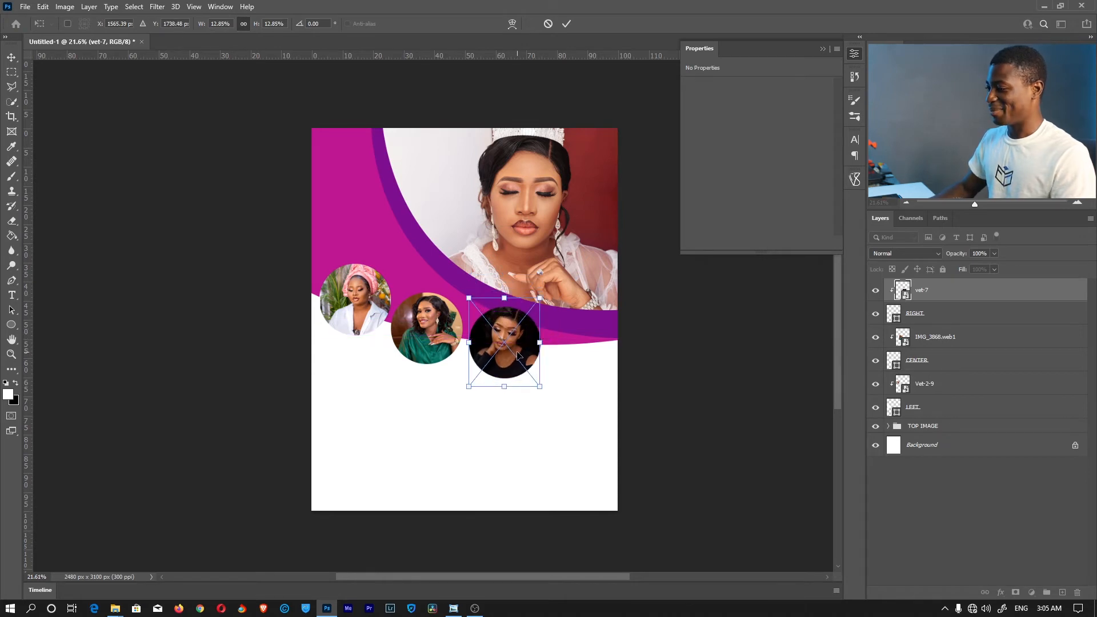
key("Return")
key("z")
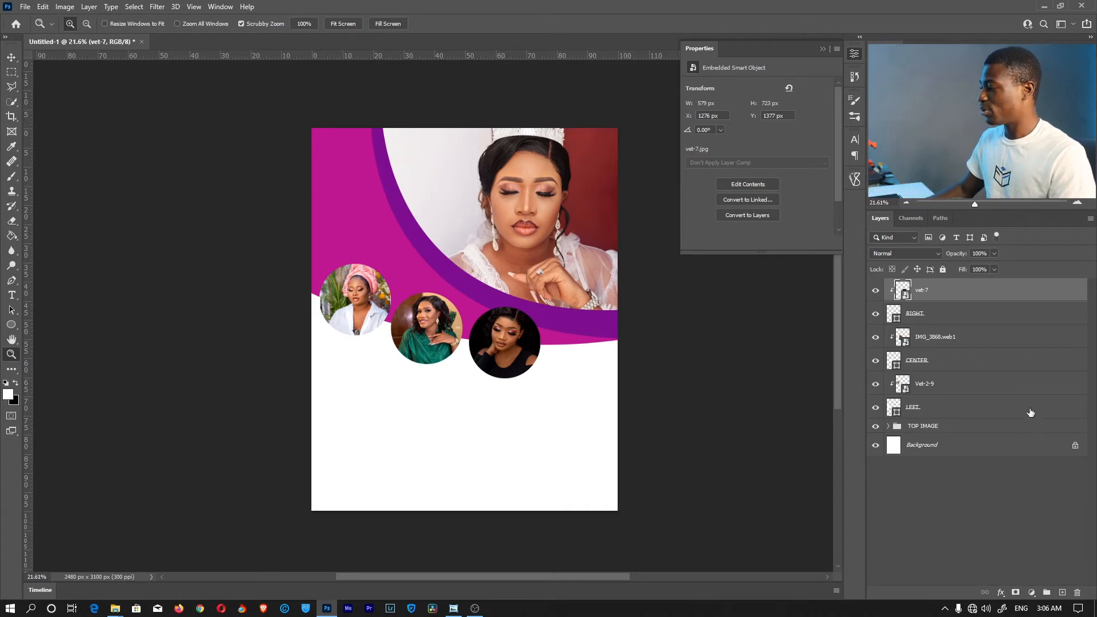
Add a Stroke effect to the LEFT circle layer with a white colour
left_click(929, 410)
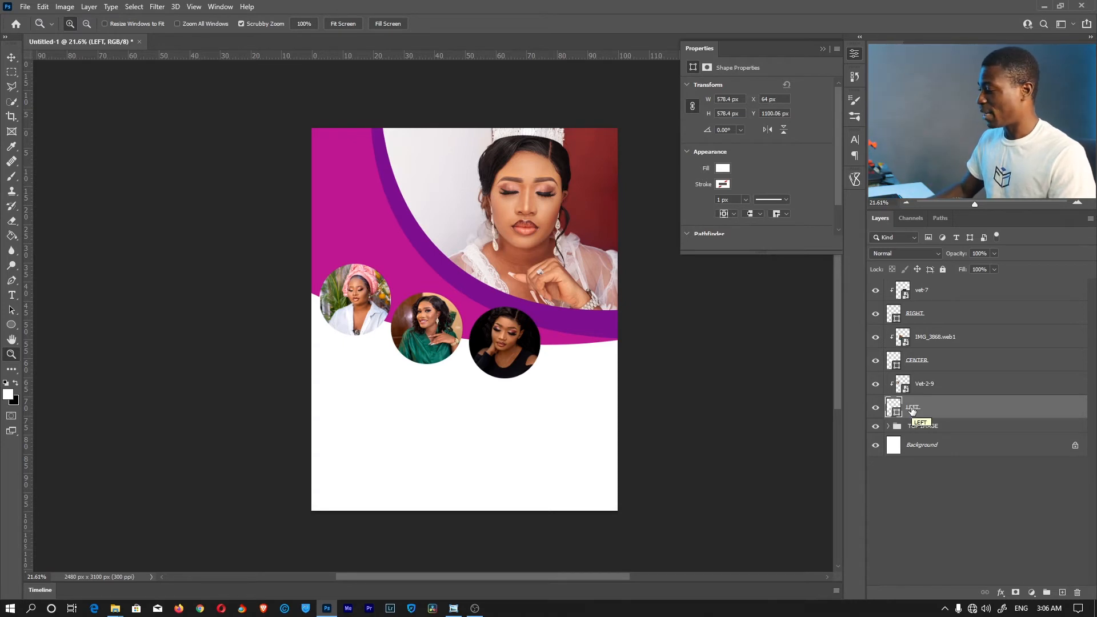
left_click(1001, 594)
left_click(1026, 511)
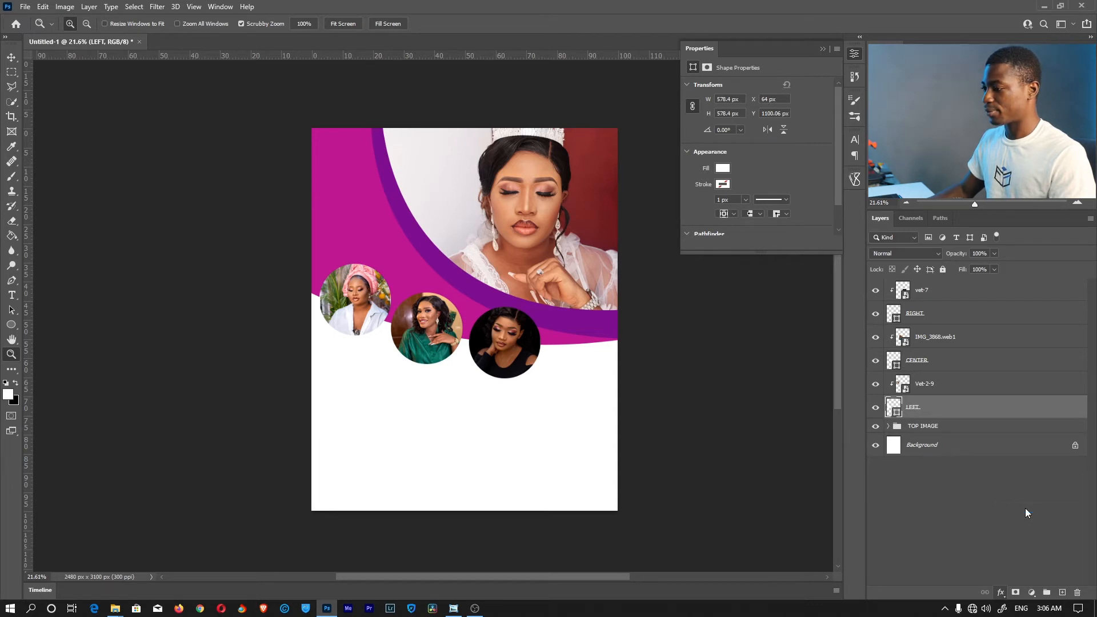
mouse_move(668, 34)
left_mouse_down()
mouse_move(653, 19)
mouse_move(667, 22)
left_mouse_up()
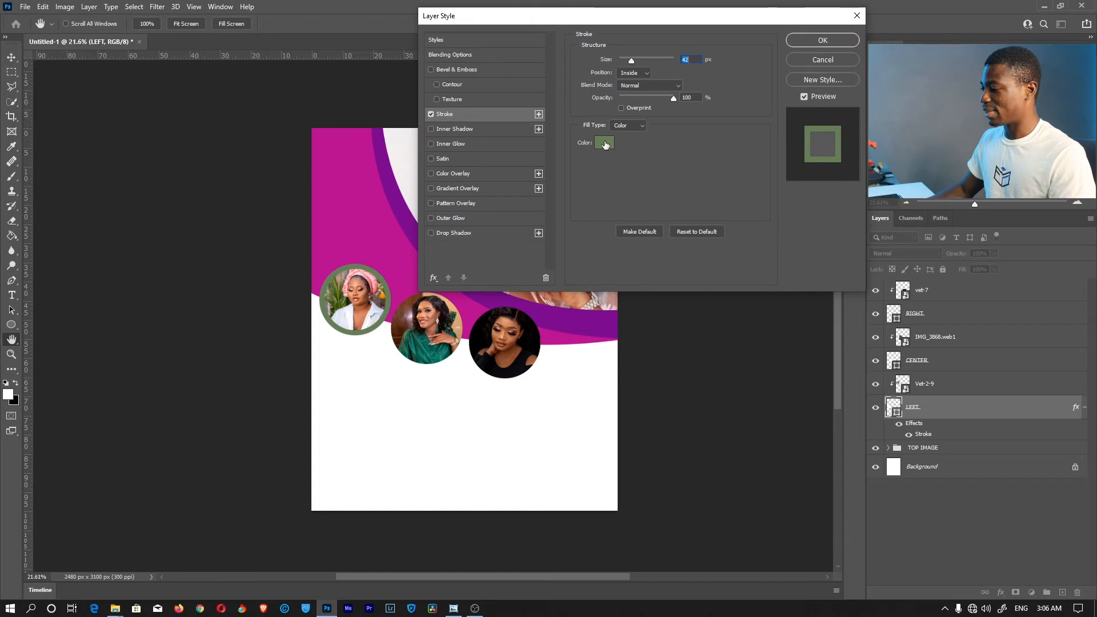
left_click(605, 144)
left_click_drag(606, 143, 579, 74)
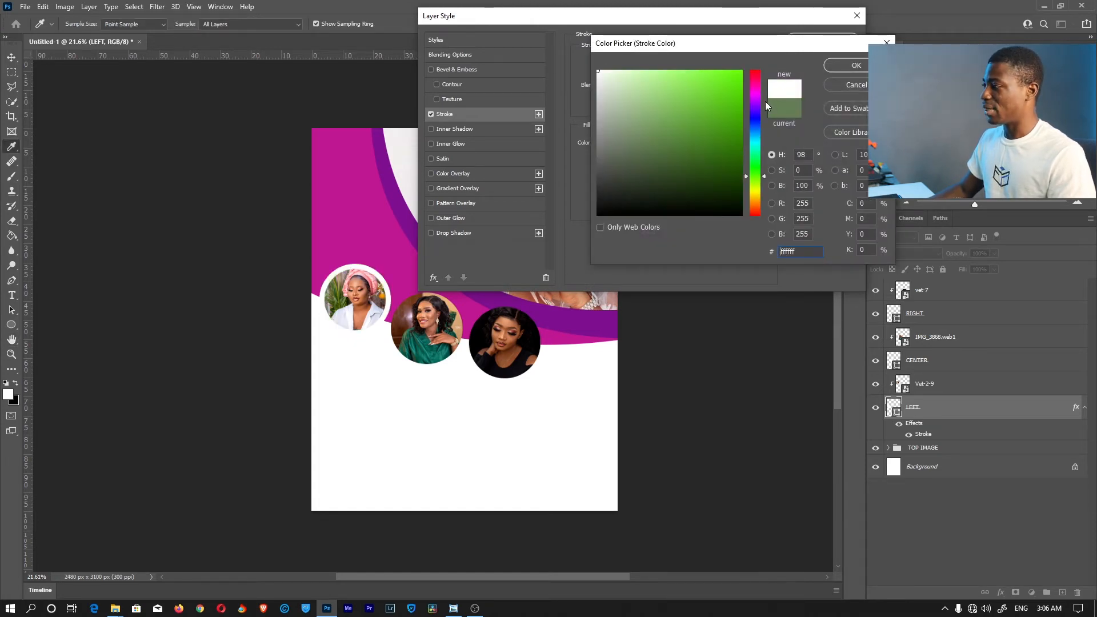
left_click(842, 67)
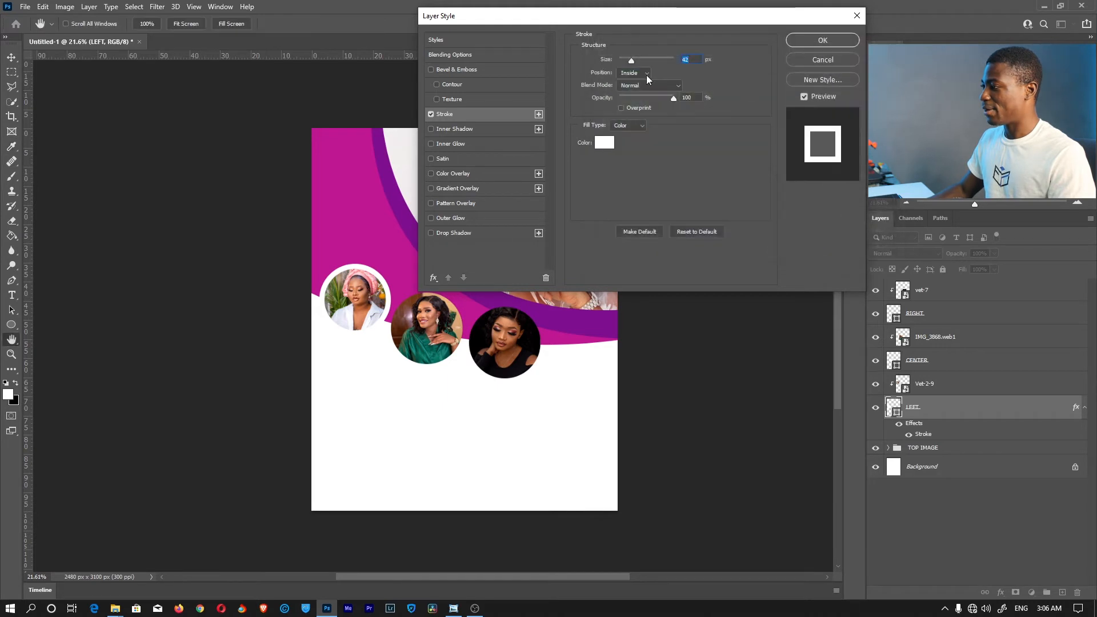
Set the stroke to Outside position, 20 px size, Normal blend mode, and apply it
left_click(638, 73)
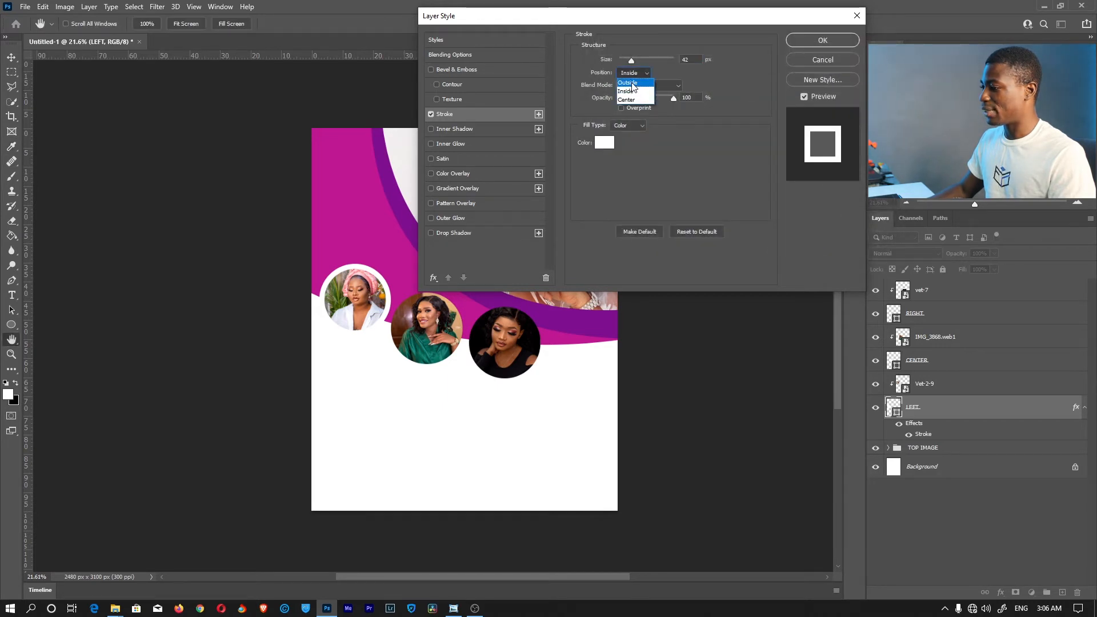
left_click(632, 83)
left_click_drag(630, 58, 626, 60)
type("20")
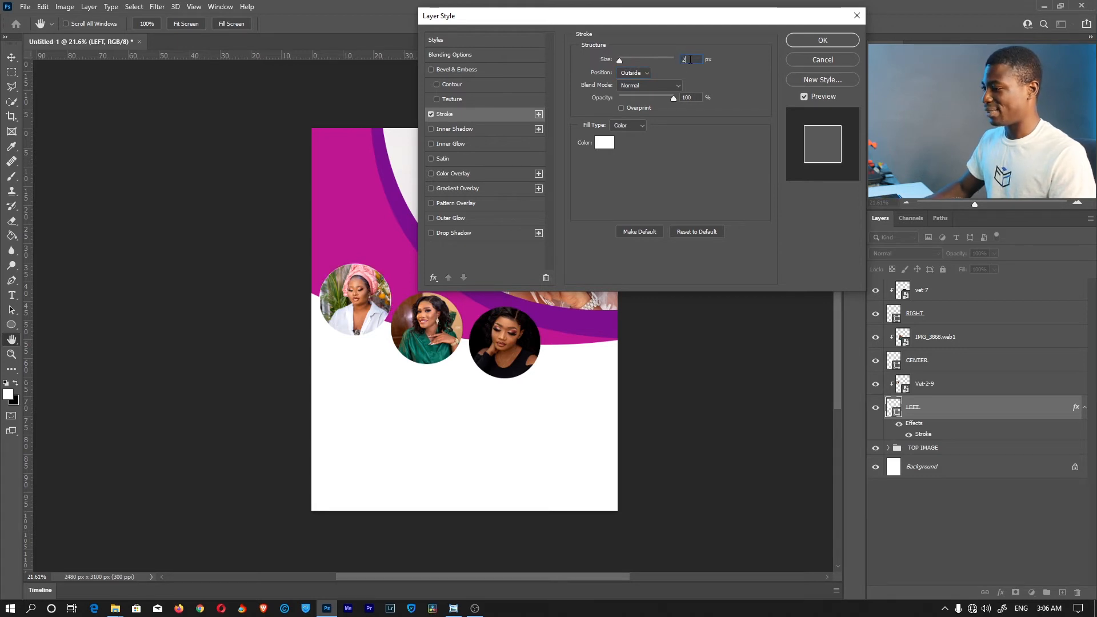
key("Return")
left_click(687, 98)
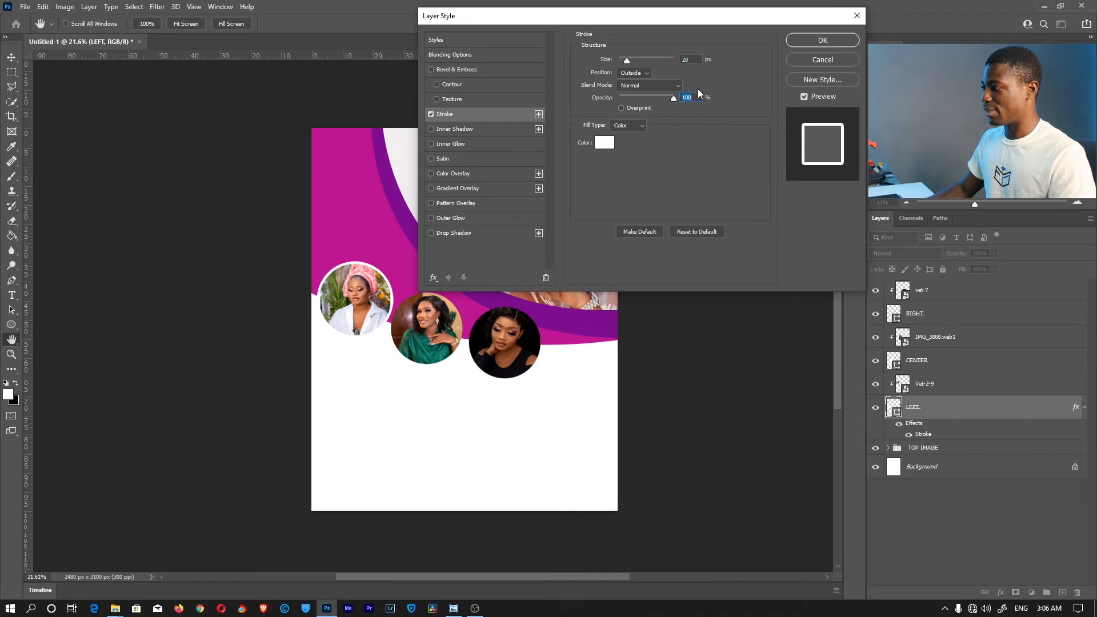
left_click(649, 91)
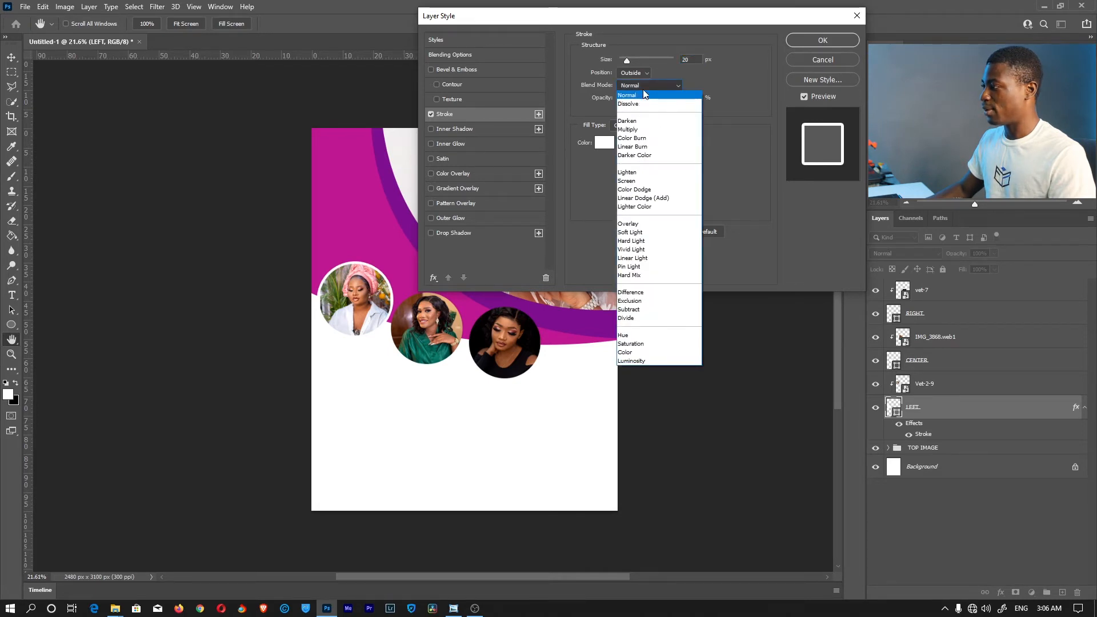
left_click(653, 91)
left_click(820, 40)
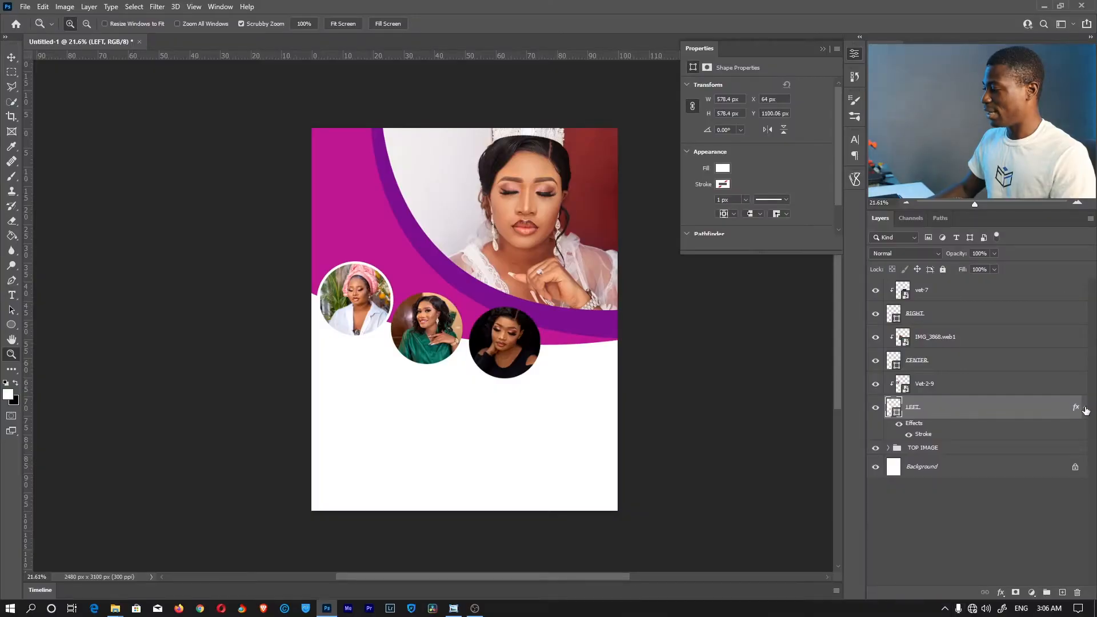
Copy the LEFT layer's stroke layer style
left_click(1085, 408)
left_click(1085, 410)
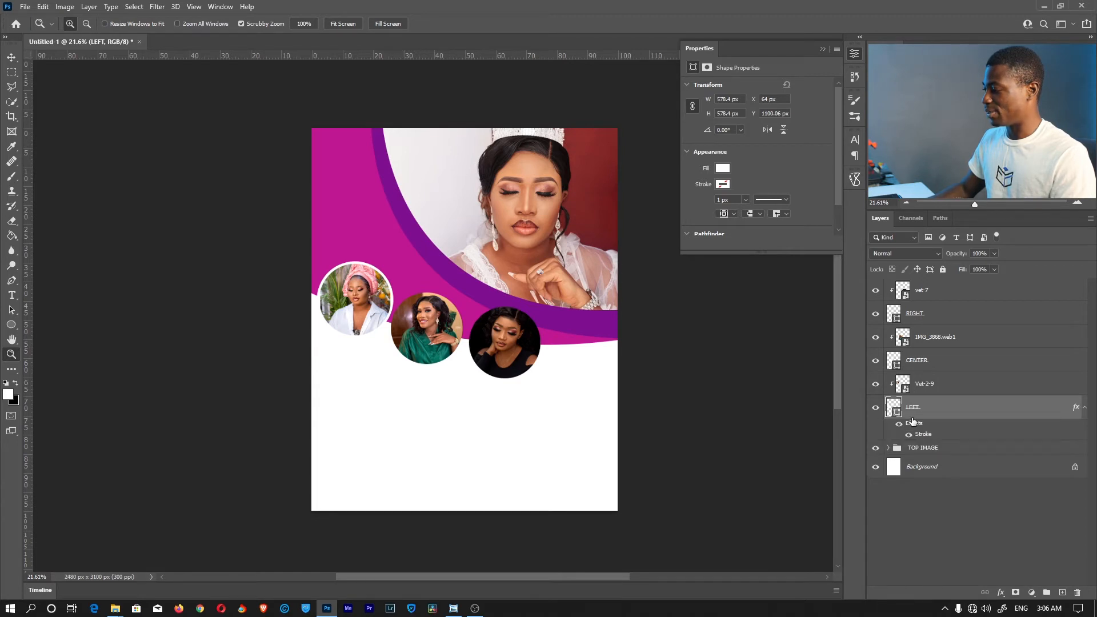
right_click(962, 411)
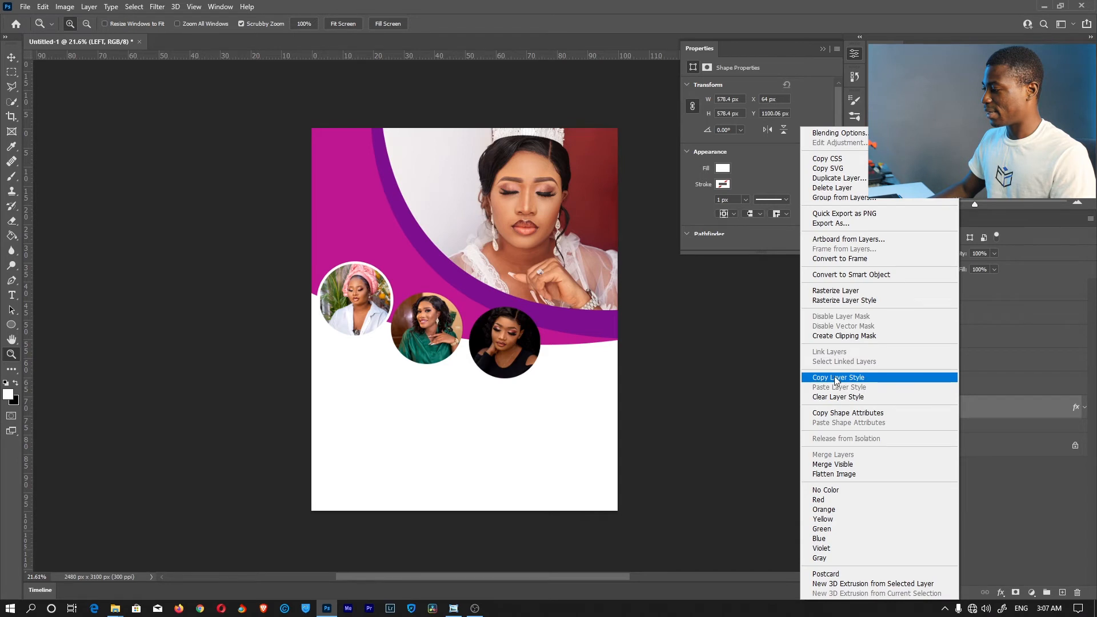
left_click(838, 378)
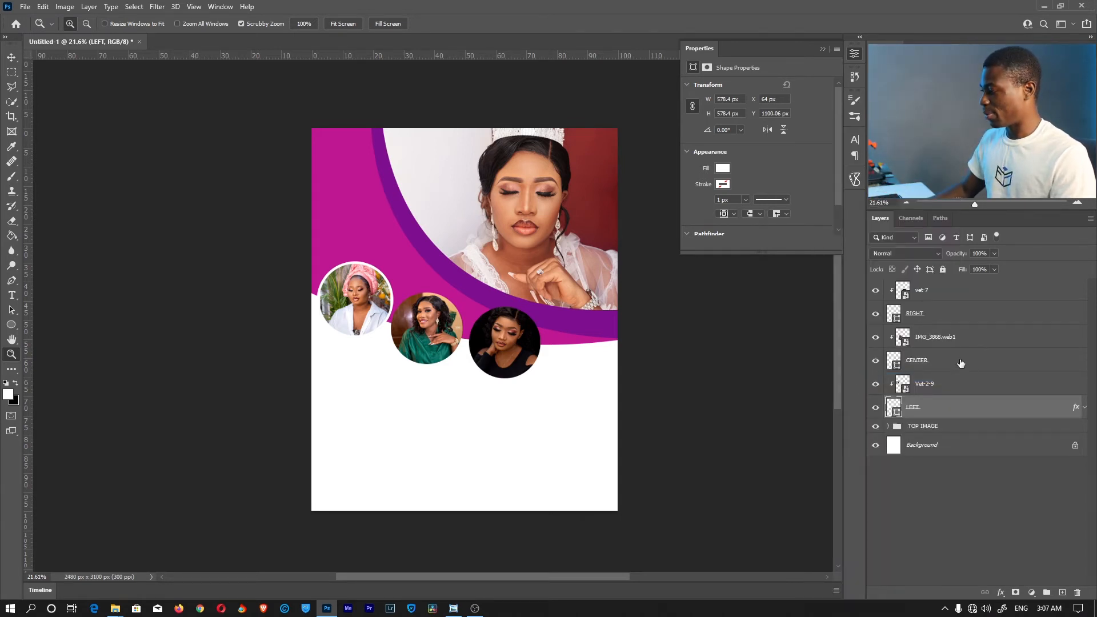
Paste the white stroke style onto the CENTER and RIGHT circle layers
left_click(931, 359)
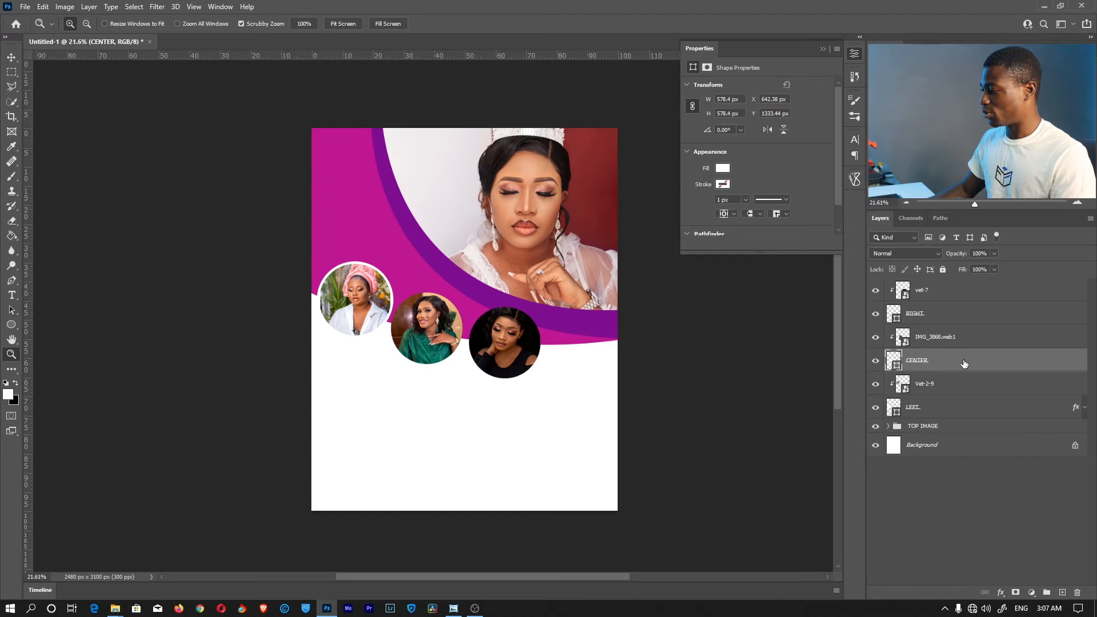
left_click(937, 319, "ctrl")
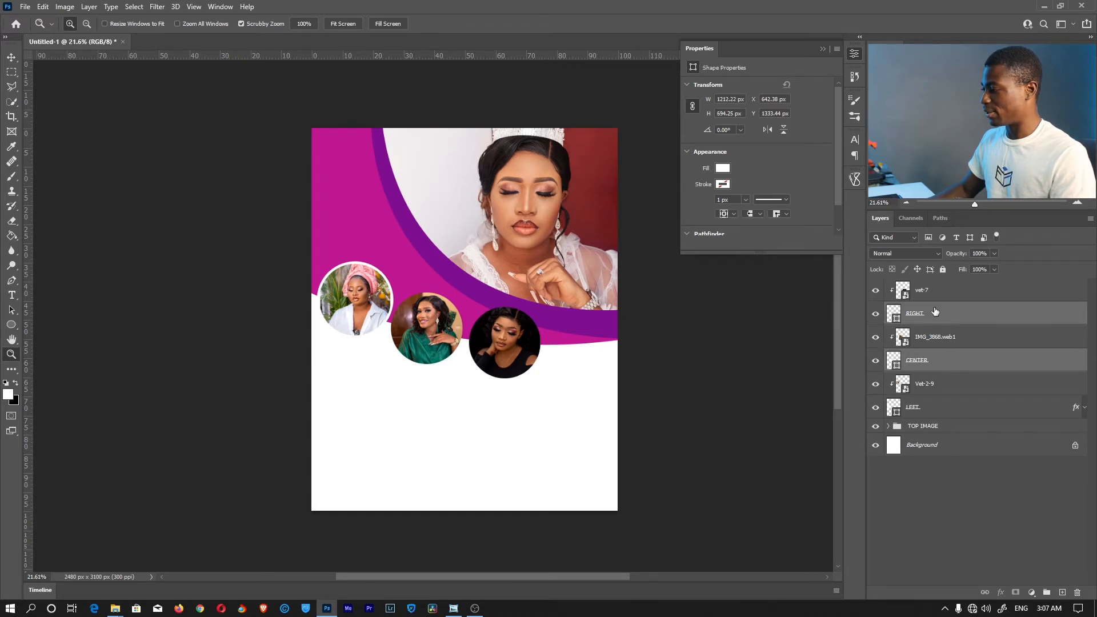
right_click(927, 314)
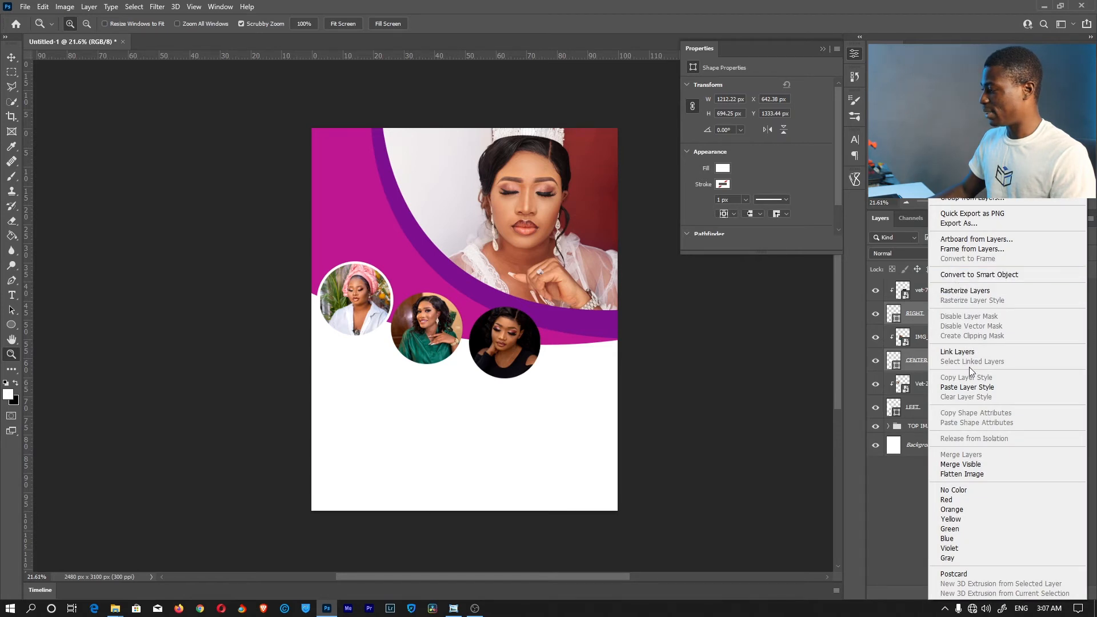
left_click(987, 388)
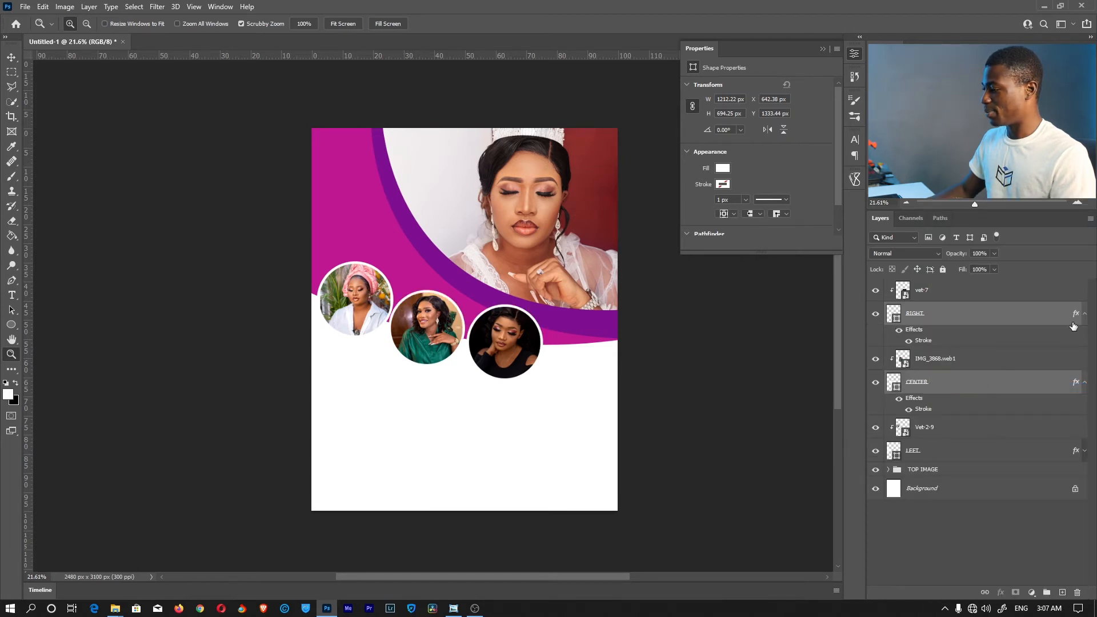
left_click(1086, 315, "alt")
left_click(1014, 497)
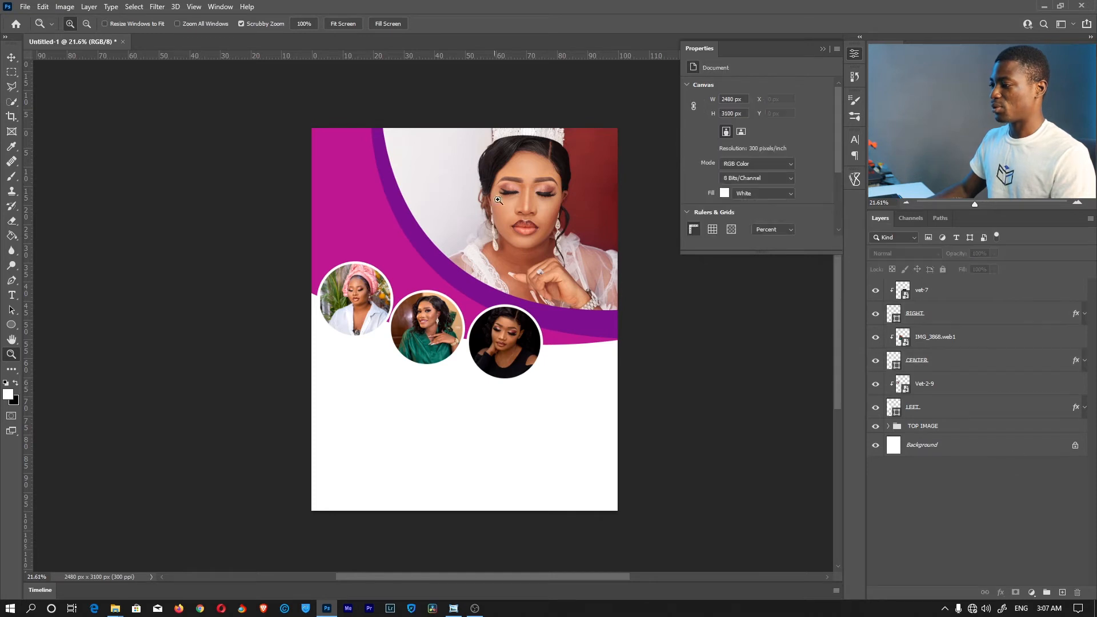
mouse_move(528, 334)
left_mouse_down()
mouse_move(592, 337)
mouse_move(535, 337)
left_mouse_up()
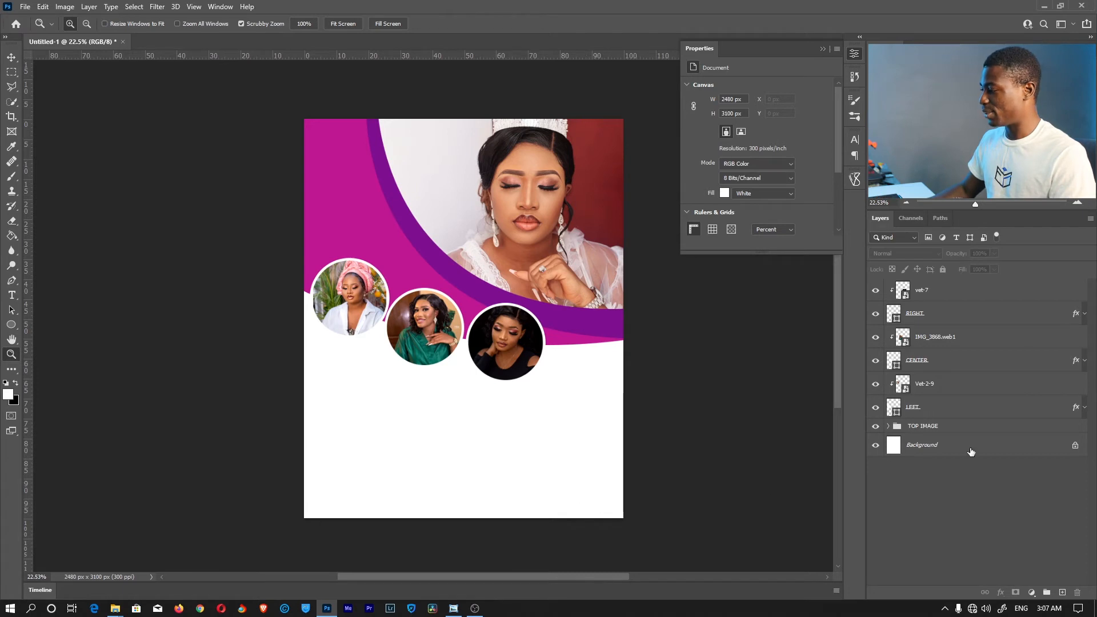
Group the six layers from LEFT to vet-7 and name the group CIRCLE IMAGES
left_click(970, 410)
left_click(949, 291, "shift")
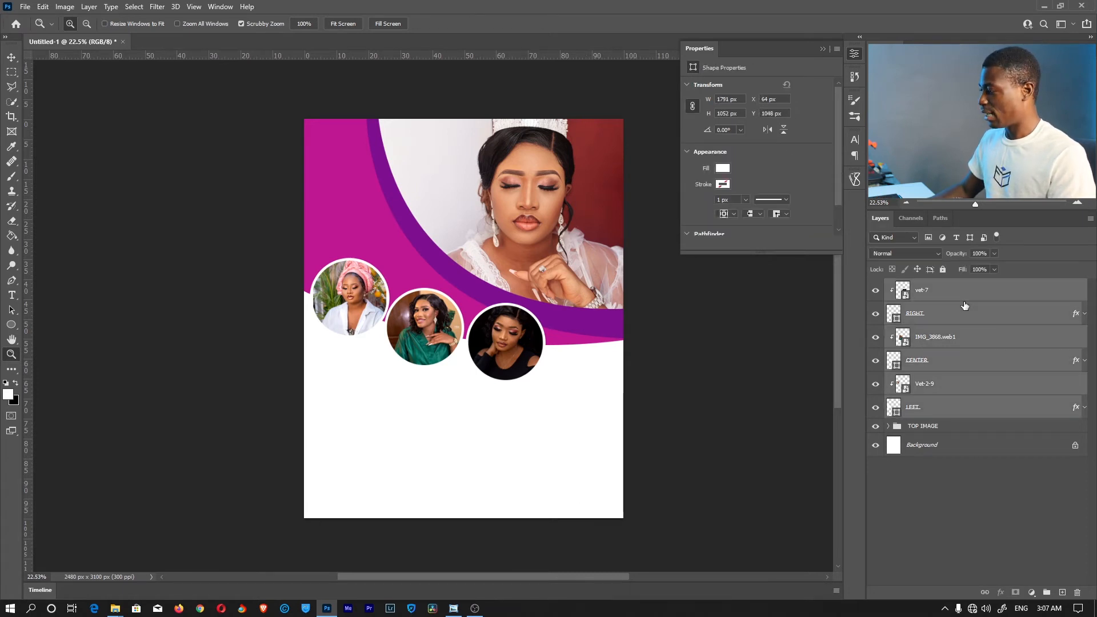
key("ctrl+g")
double_click(917, 285)
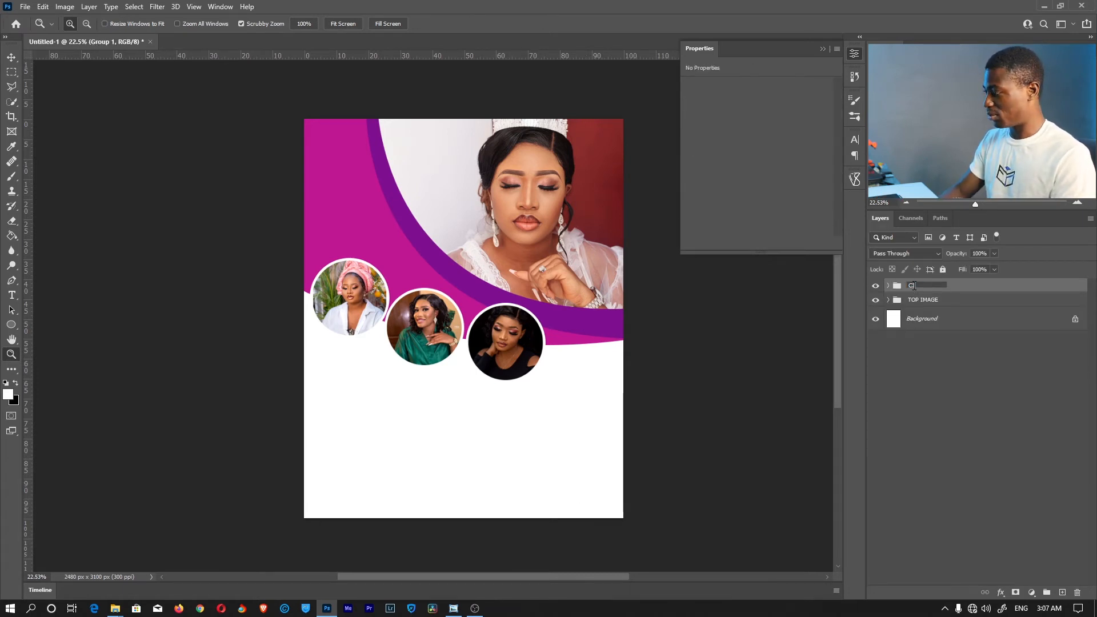
type("CIRCLE IMAGES")
key("Return")
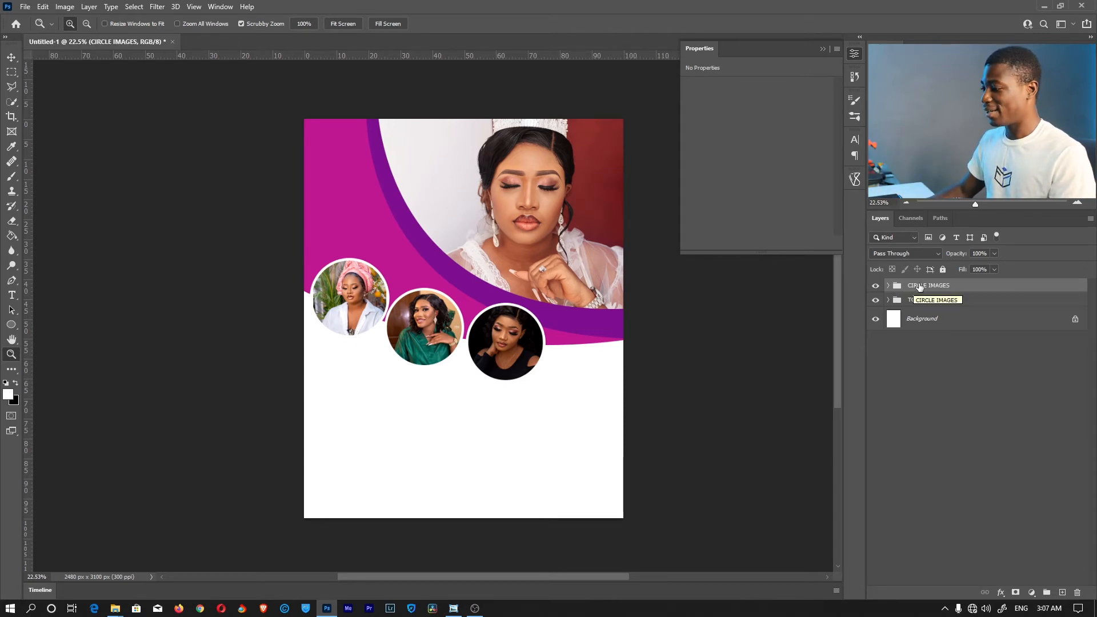
left_click(926, 430)
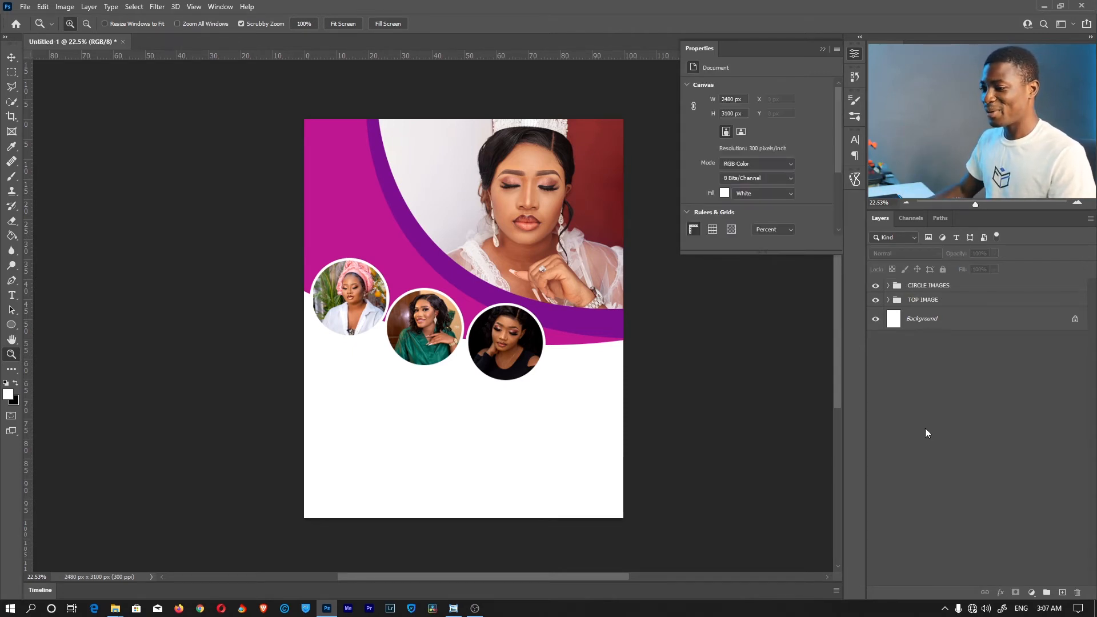
Draw a paragraph text box below the circles, trying 60 pt then 10 pt size
left_click(12, 295)
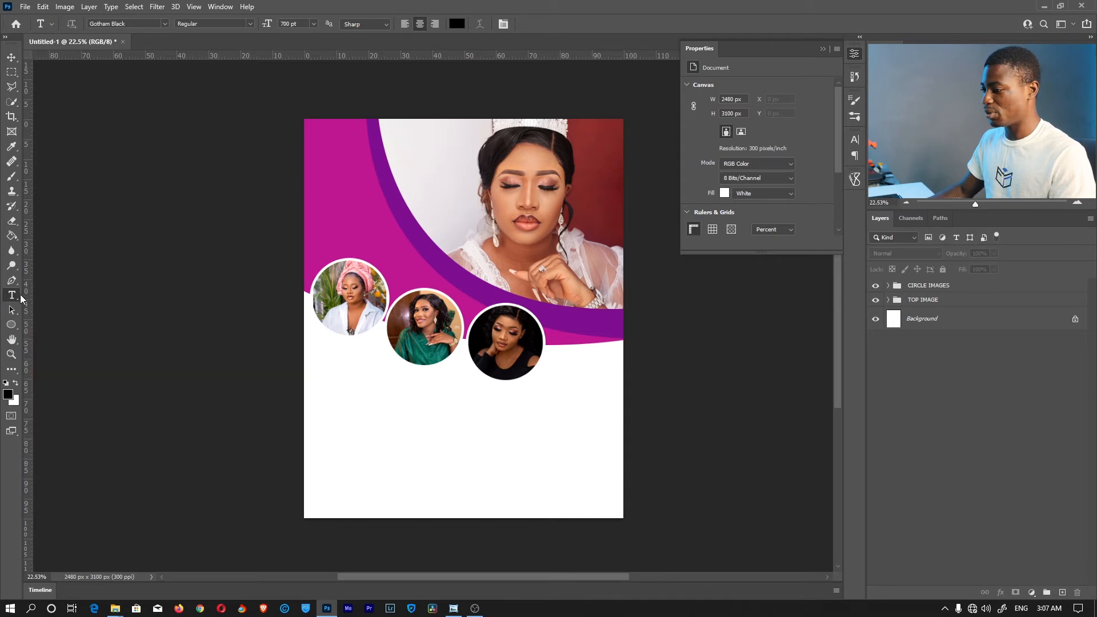
left_click_drag(319, 366, 448, 475)
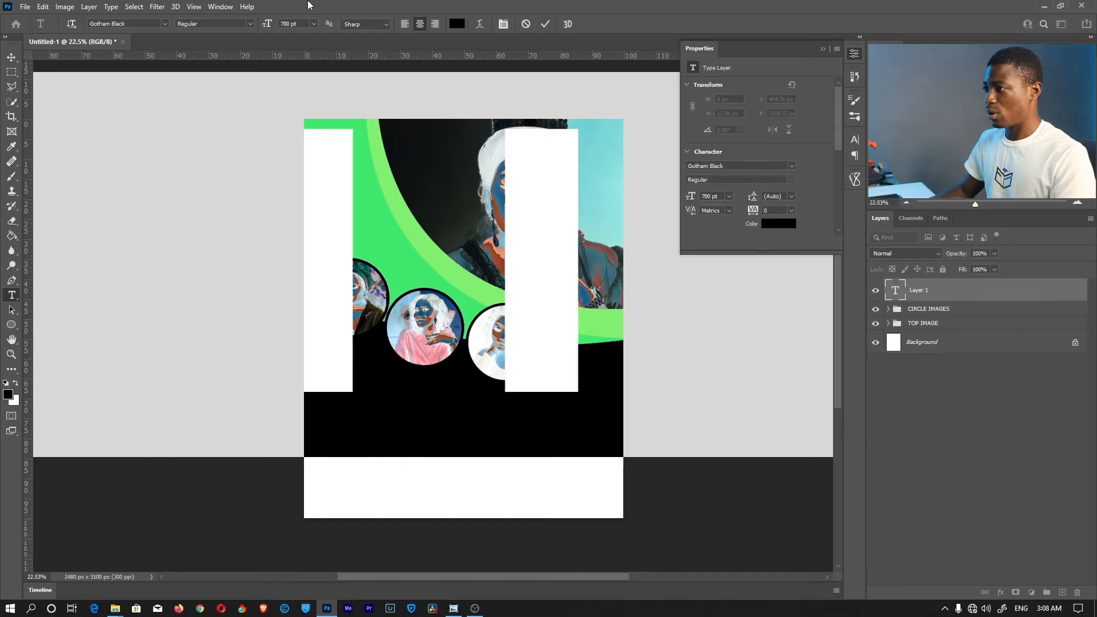
left_click(314, 23)
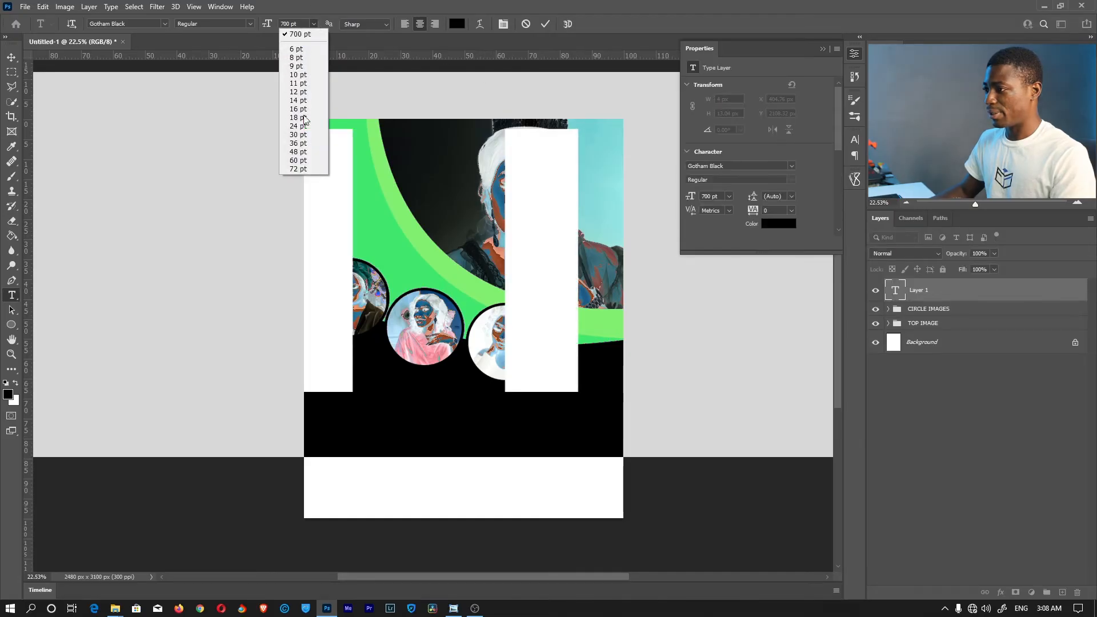
left_click(307, 164)
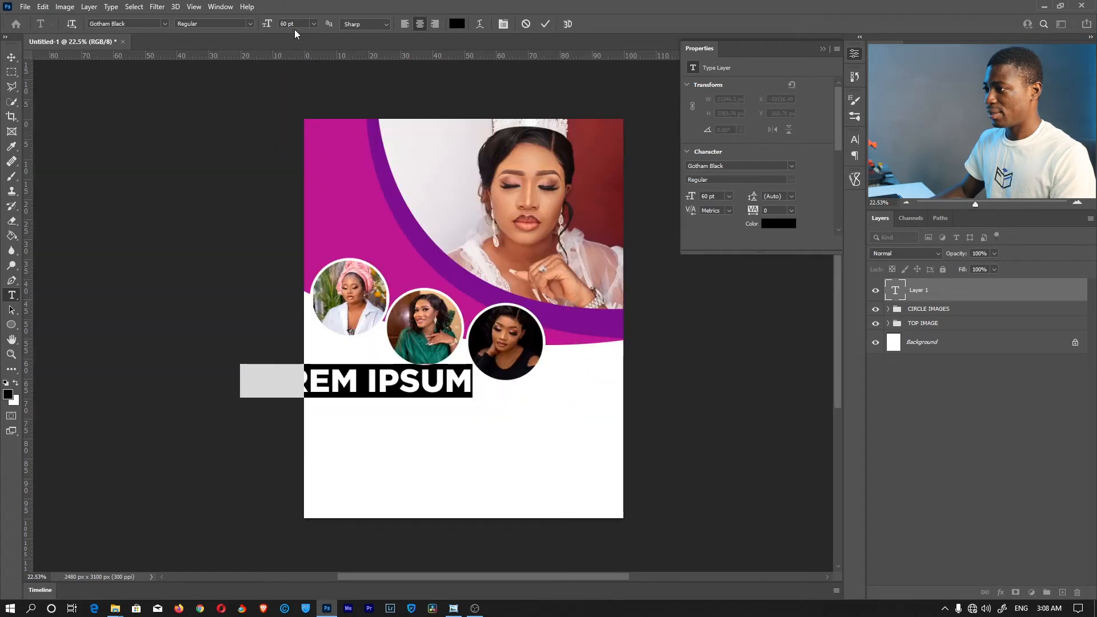
left_click(313, 24)
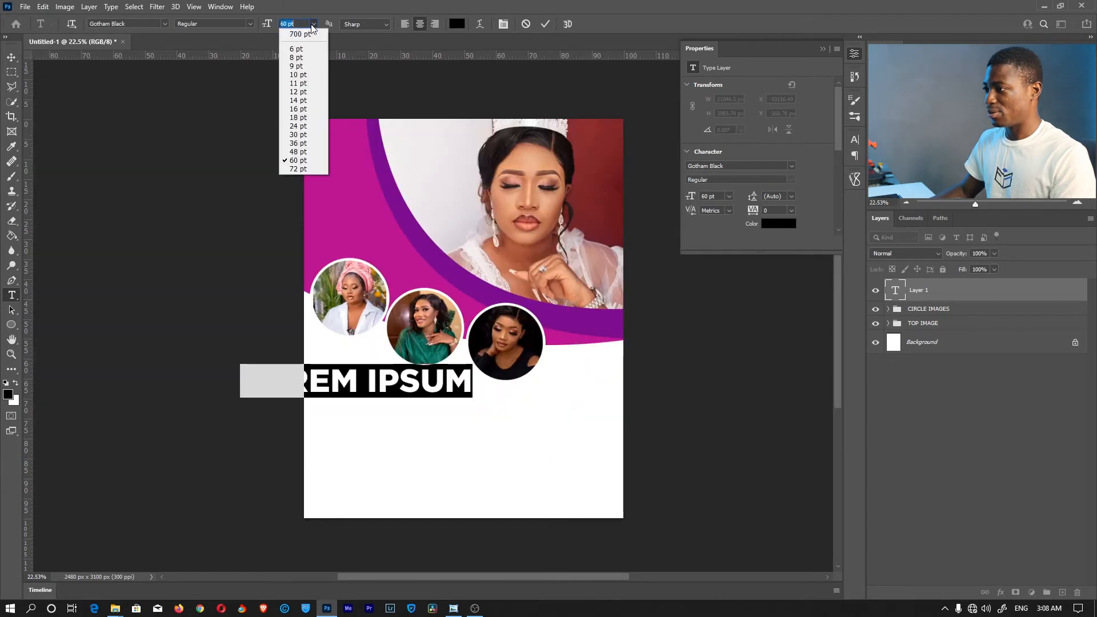
left_click(305, 75)
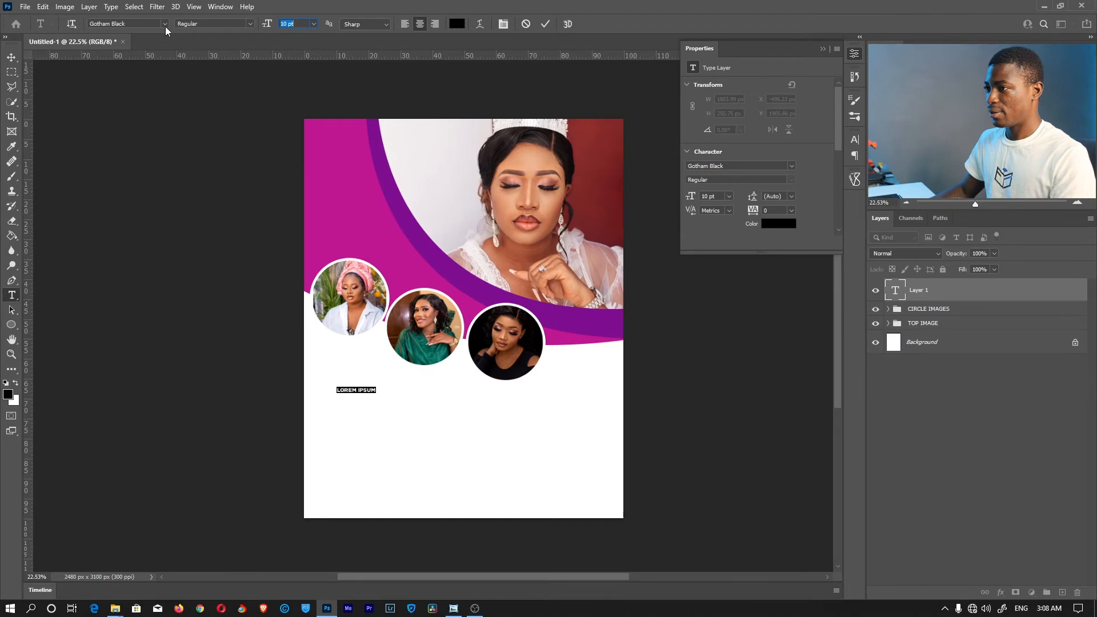
Switch the placeholder text to Gotham Thin and turn off All Caps in the Character panel
left_click(165, 24)
left_click(149, 81)
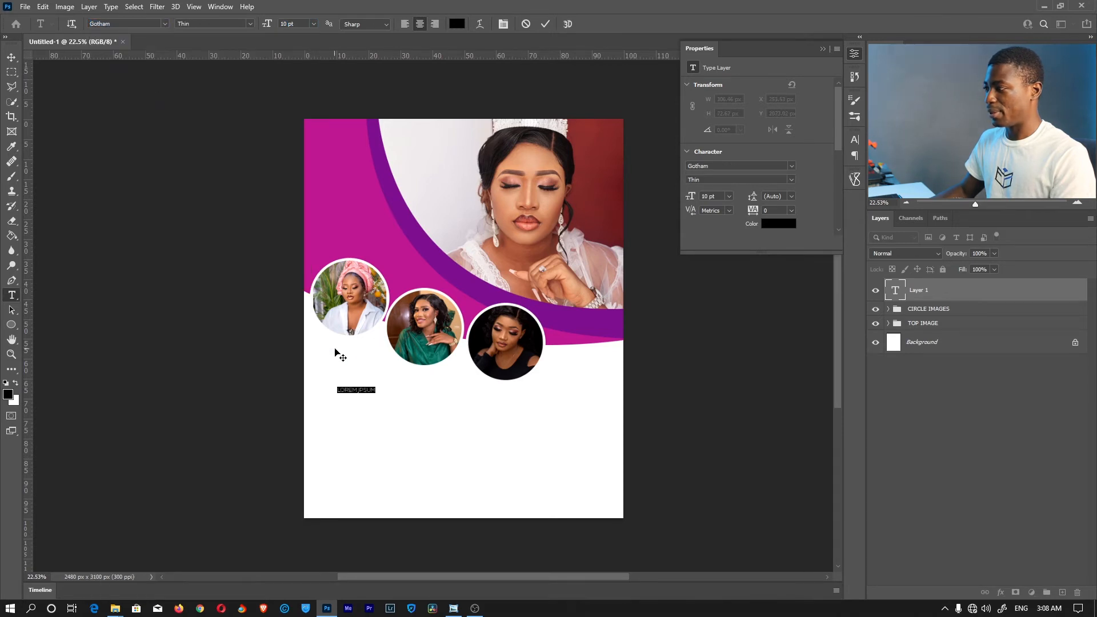
left_click(855, 143)
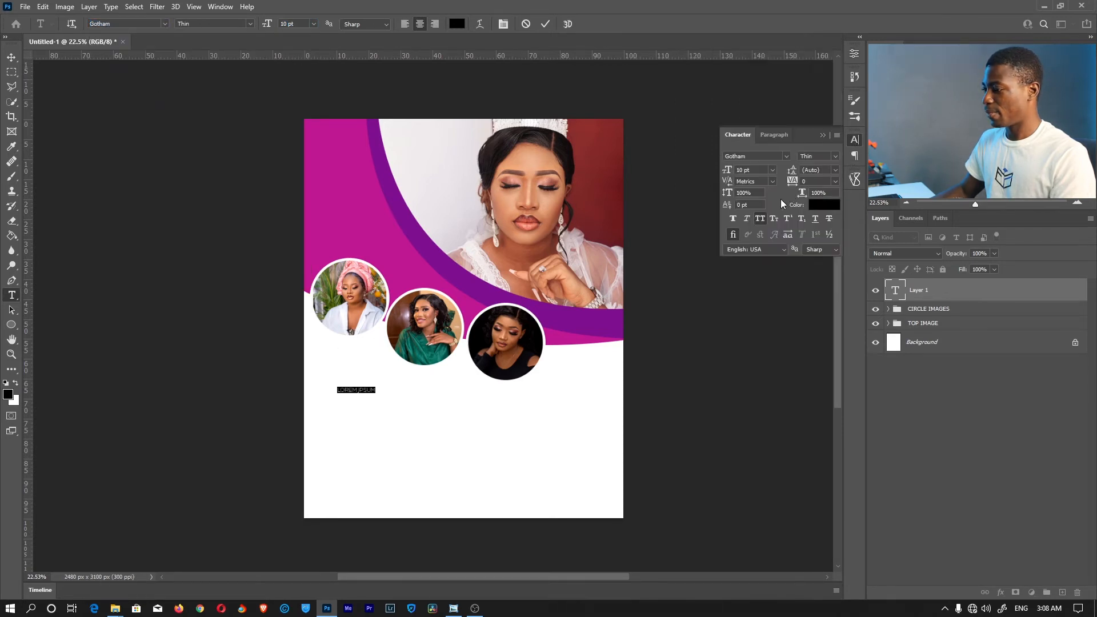
left_click(762, 218)
left_click(371, 389)
Set the Lorem Ipsum text to 14 pt, commit it, and zoom in to check
left_click_drag(374, 390, 338, 391)
left_click(315, 24)
left_click(311, 99)
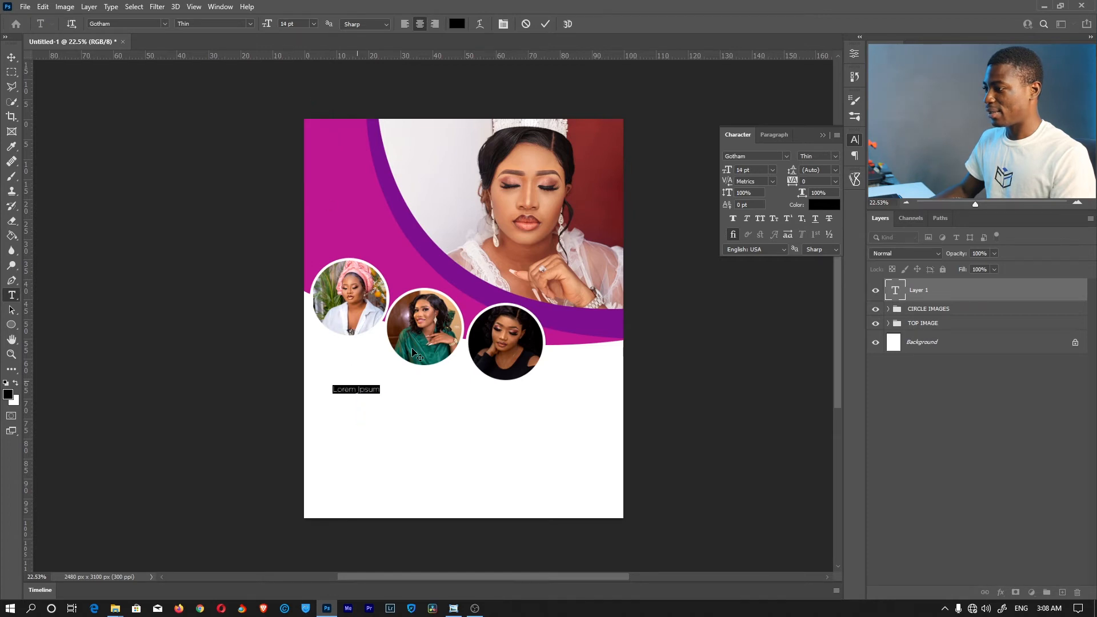
left_click(546, 25)
key("z")
left_click_drag(403, 445, 458, 433)
left_click_drag(486, 333, 468, 258)
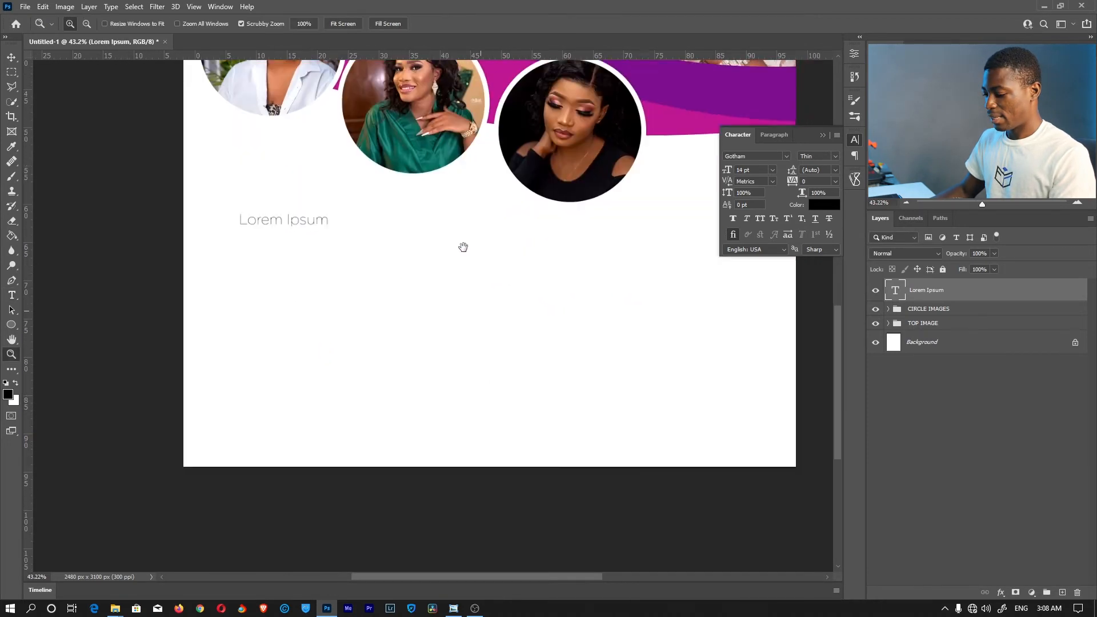
Type test characters into the Lorem Ipsum text, then cancel the edit to discard them
key("t")
left_click(314, 236)
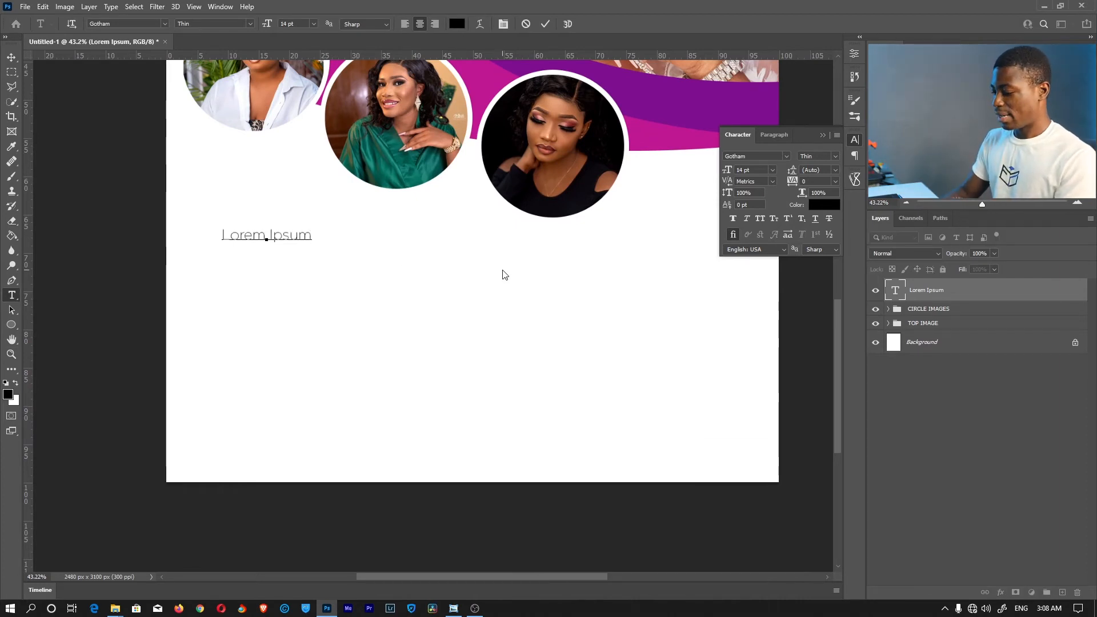
type("FSDAKFJKSDJFSDF")
key("ctrl+a")
left_click(404, 24)
left_click_drag(436, 253, 369, 257)
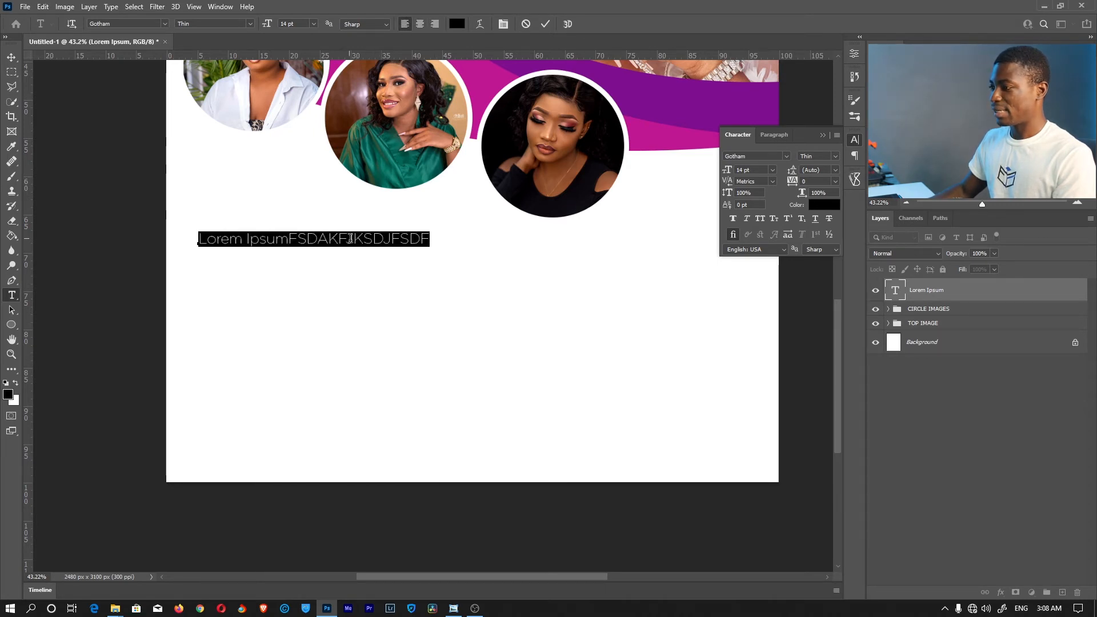
left_click(350, 239)
type("savdsjaviokdsoavndsnvdsv   ")
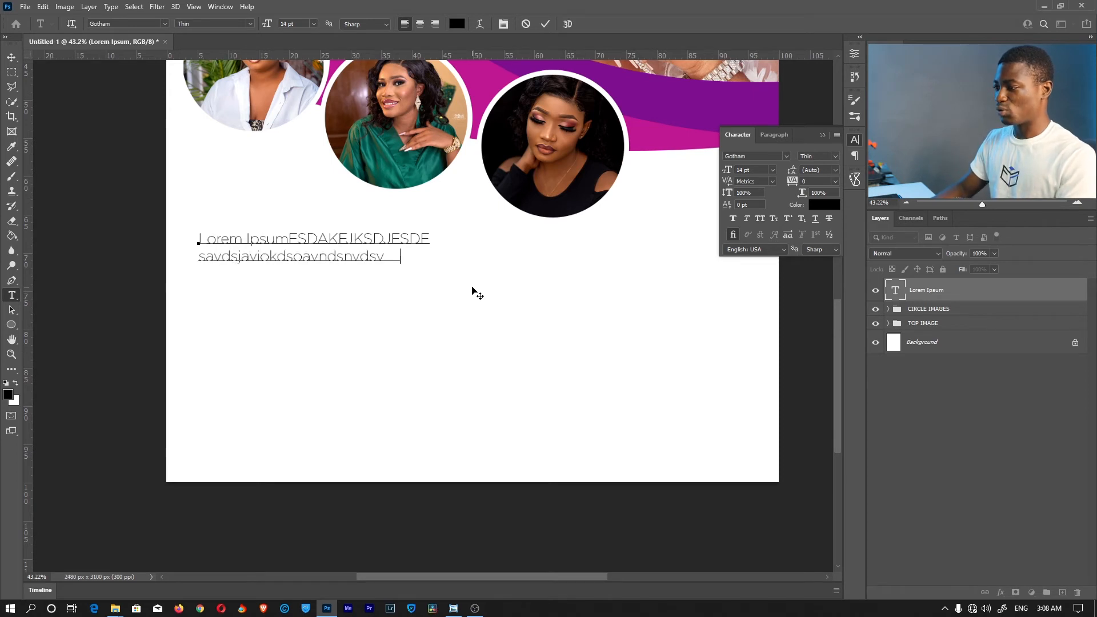
type("dvdsvs")
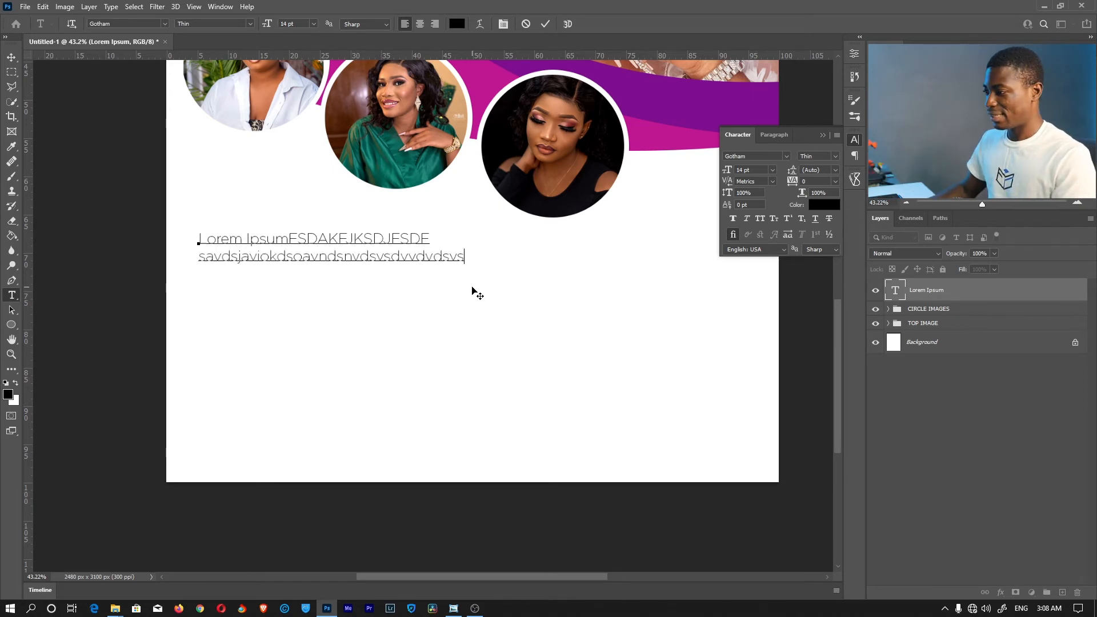
left_click_drag(428, 234, 465, 257)
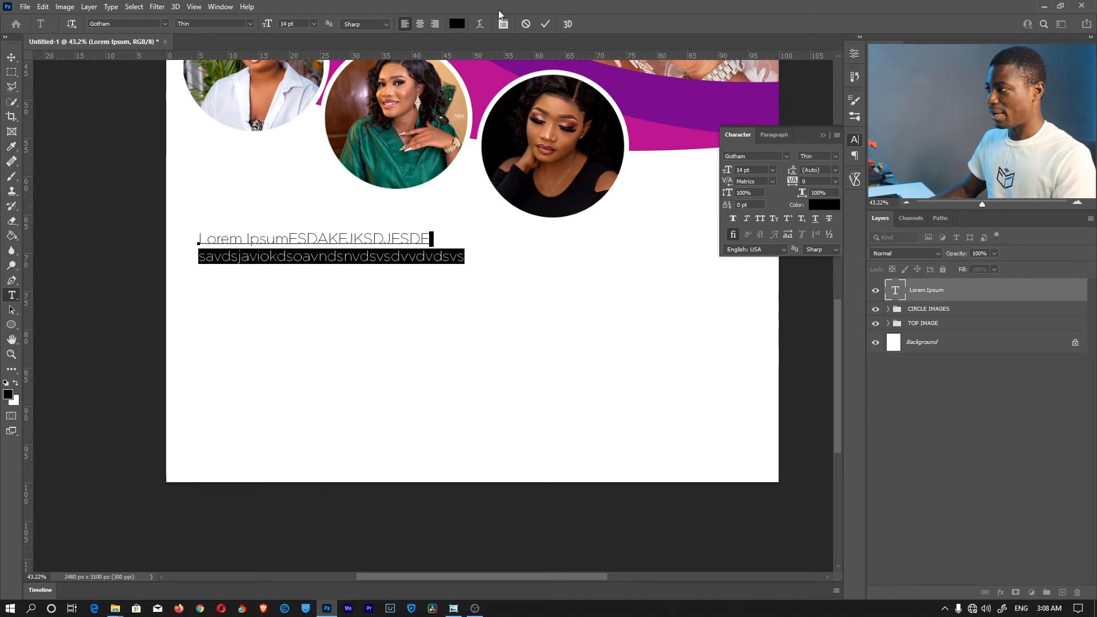
left_click(527, 25)
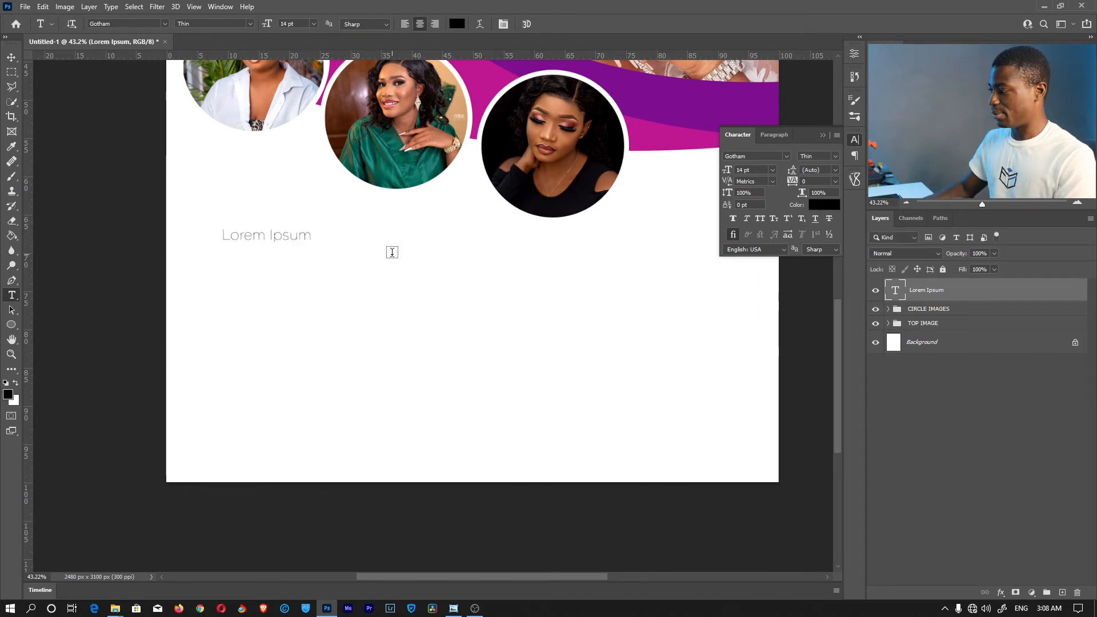
Draw a paragraph text box below the portraits and left-align its Lorem ipsum placeholder
left_click_drag(196, 211, 467, 375)
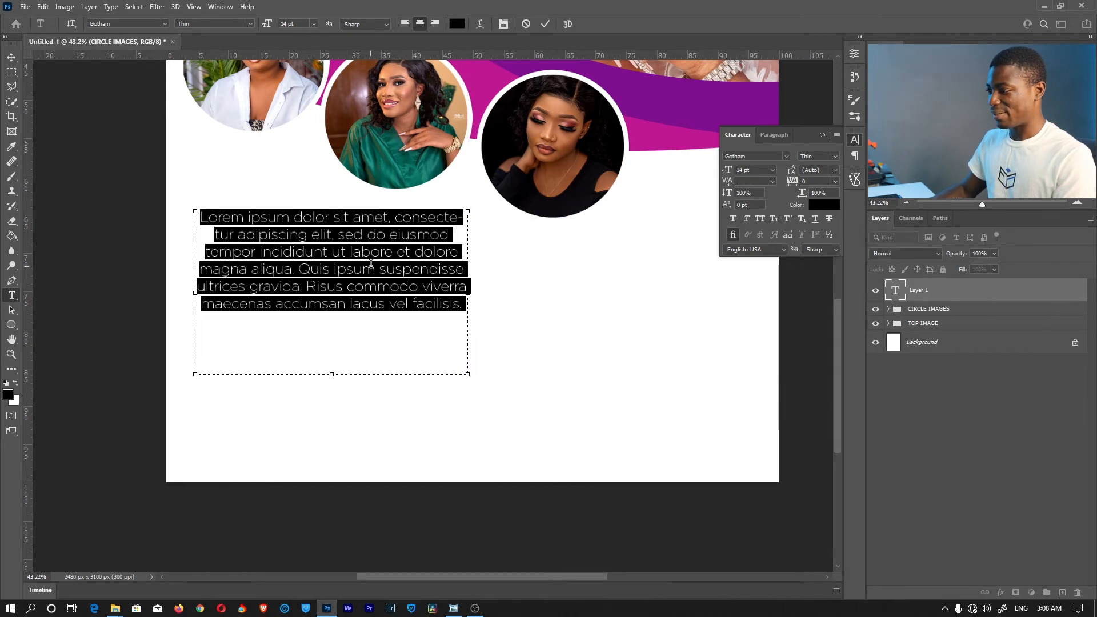
left_click(448, 236)
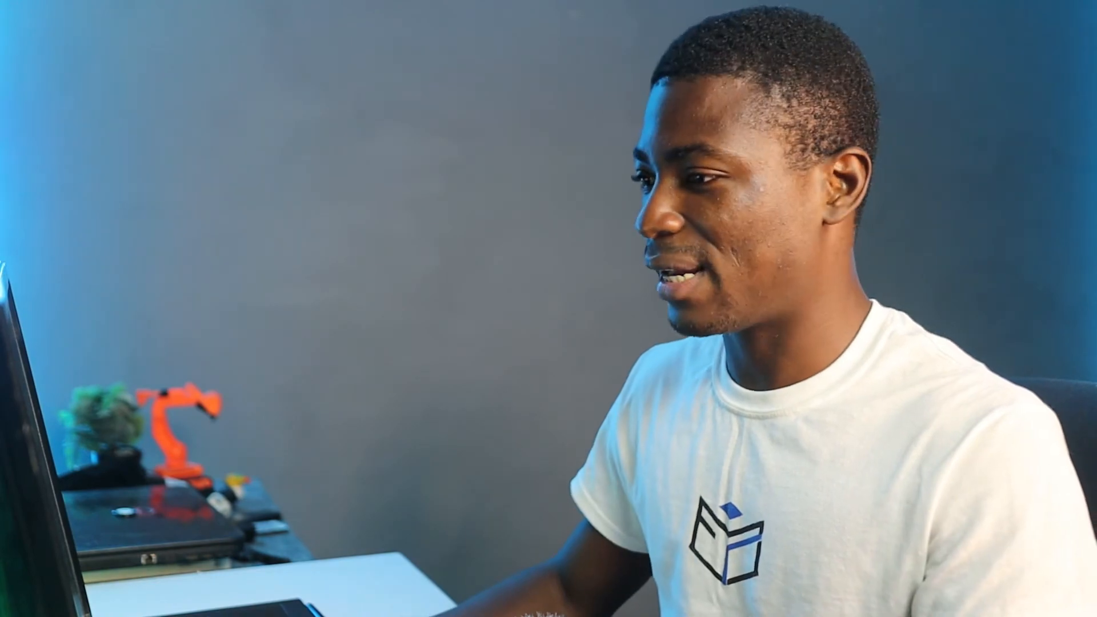
key("ctrl+a")
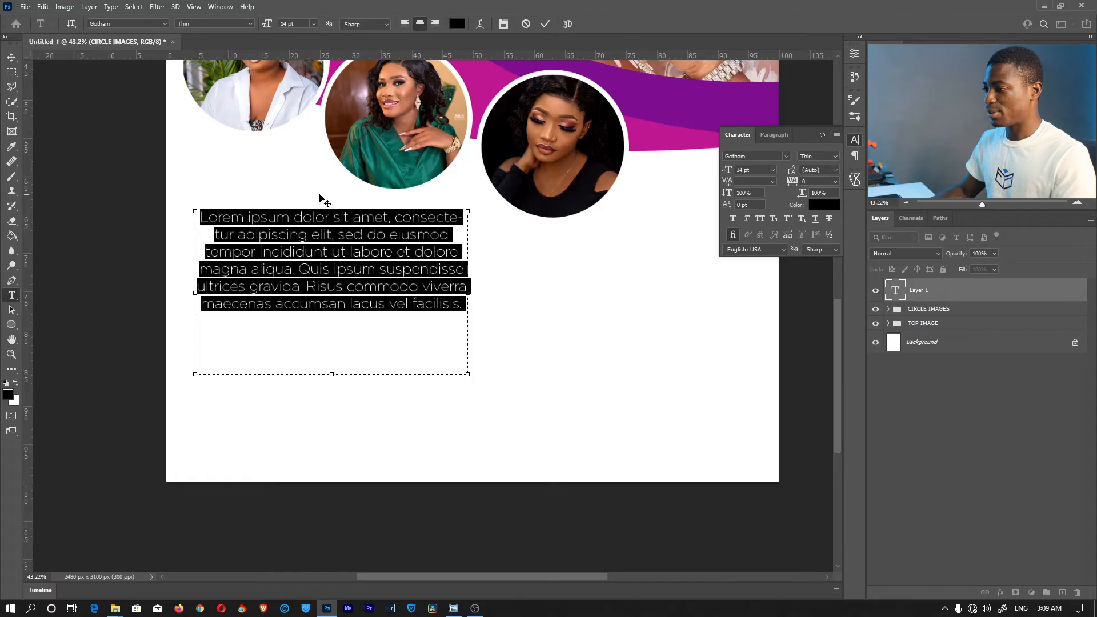
left_click(404, 24)
left_click(438, 24)
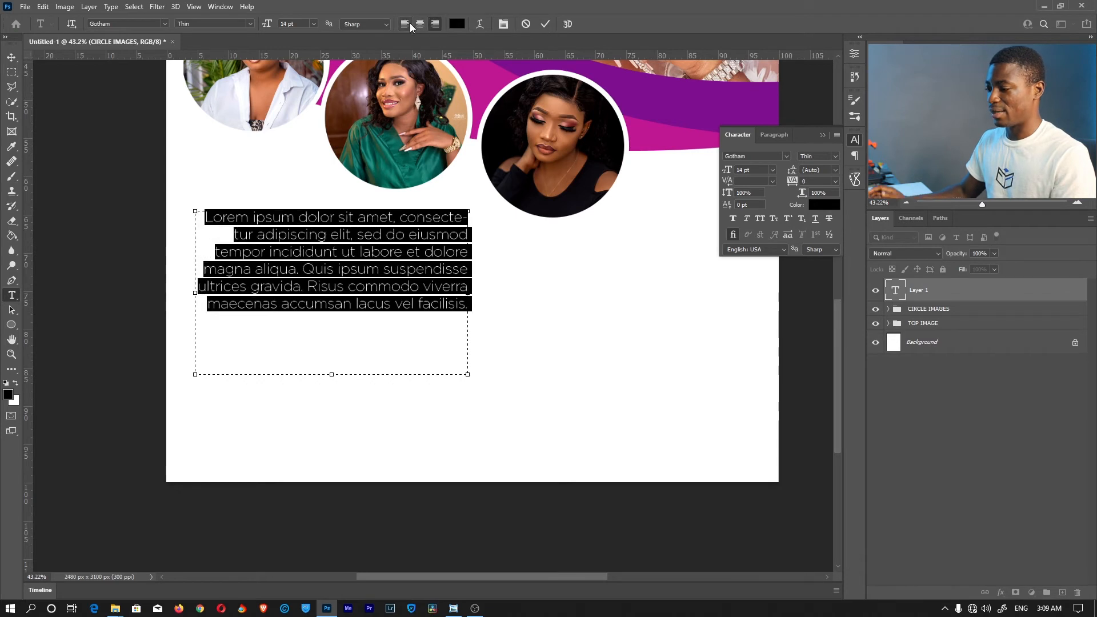
left_click(405, 24)
left_click(379, 304)
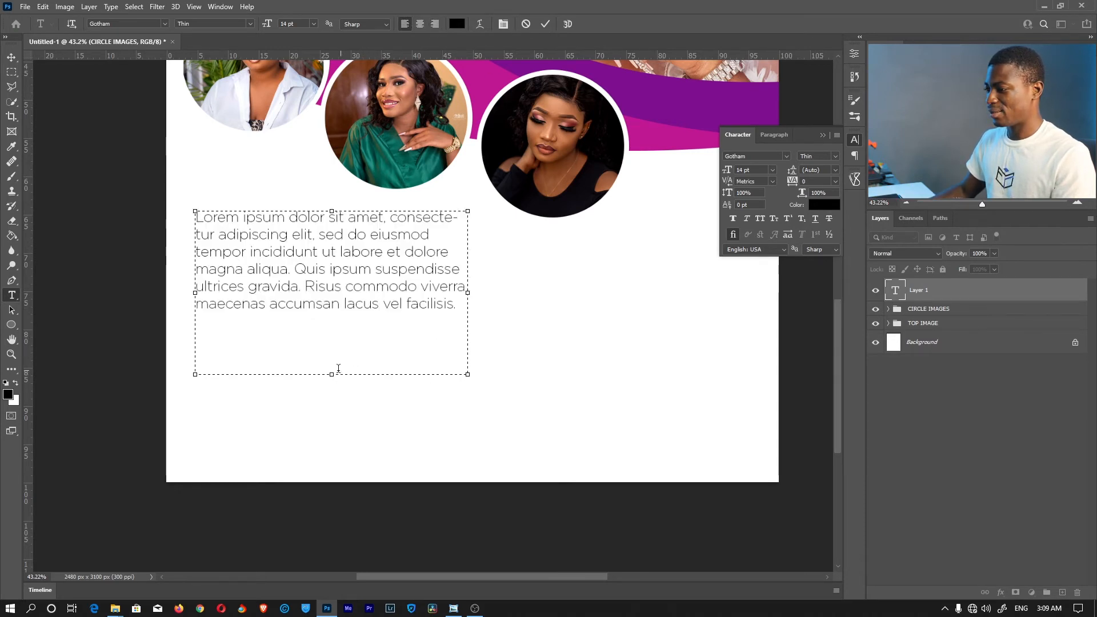
Copy the paragraph and paste a second copy at its end, enlarge the box, and commit
left_click_drag(458, 305, 186, 201)
left_click(422, 333)
left_click(457, 310)
key("ctrl+v")
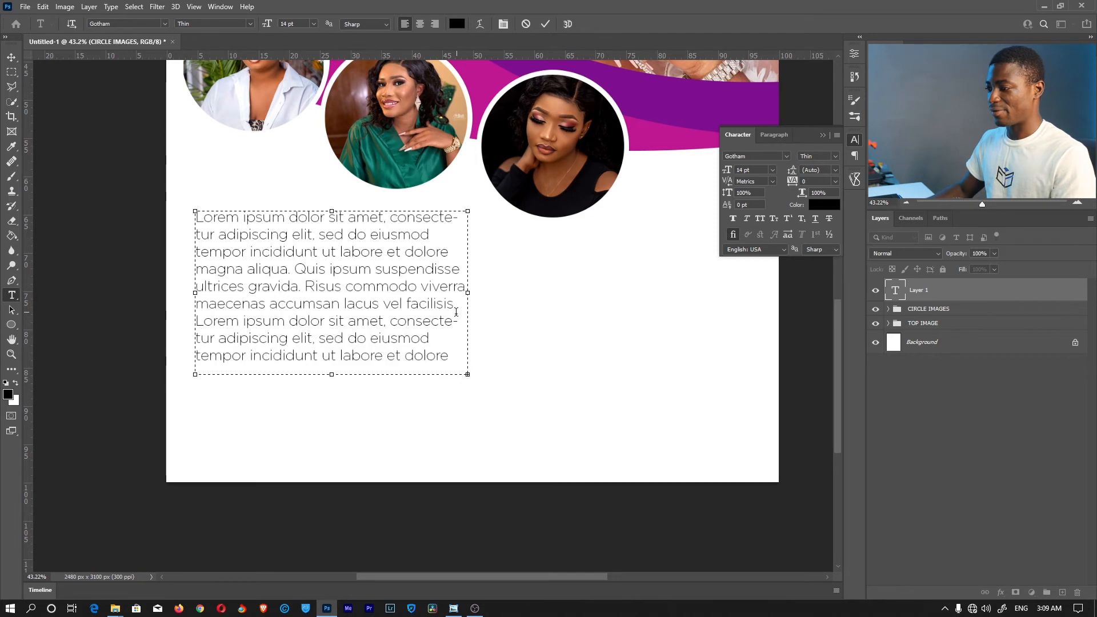
left_click_drag(337, 400, 332, 421)
left_click(546, 24)
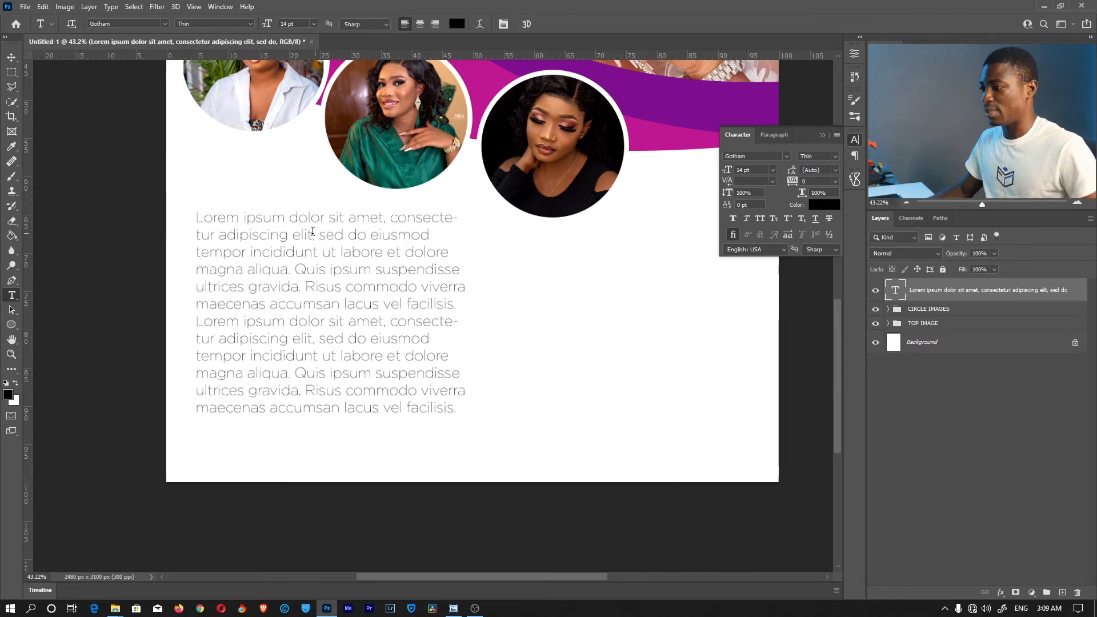
left_click(333, 287)
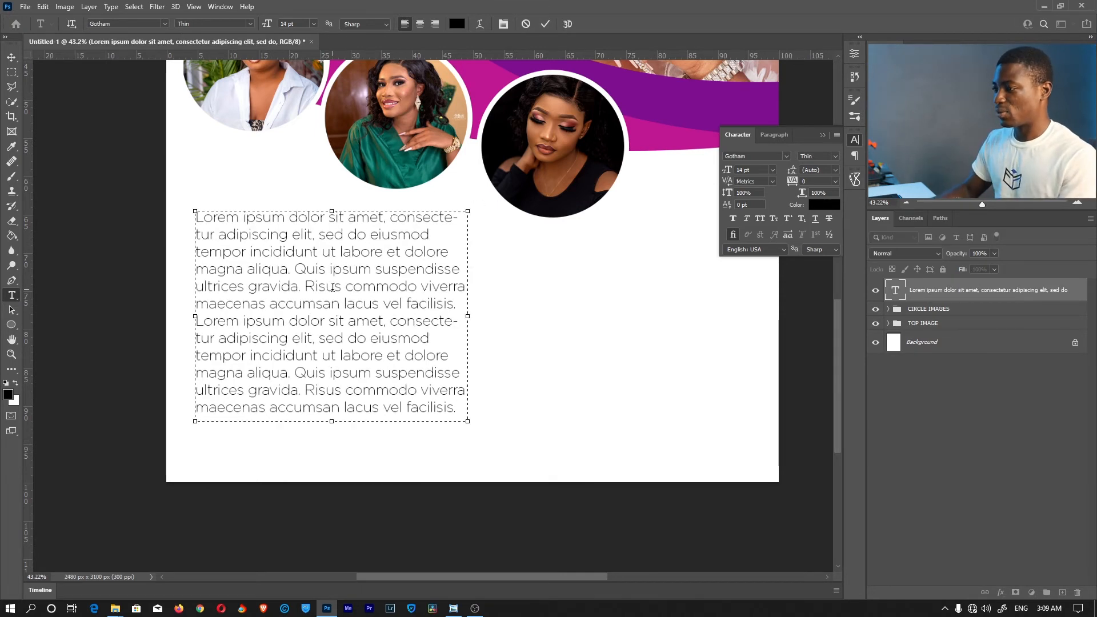
Put 'Lorem ipsum' on its own line as a 30 pt Ultra-weight heading
key("Return")
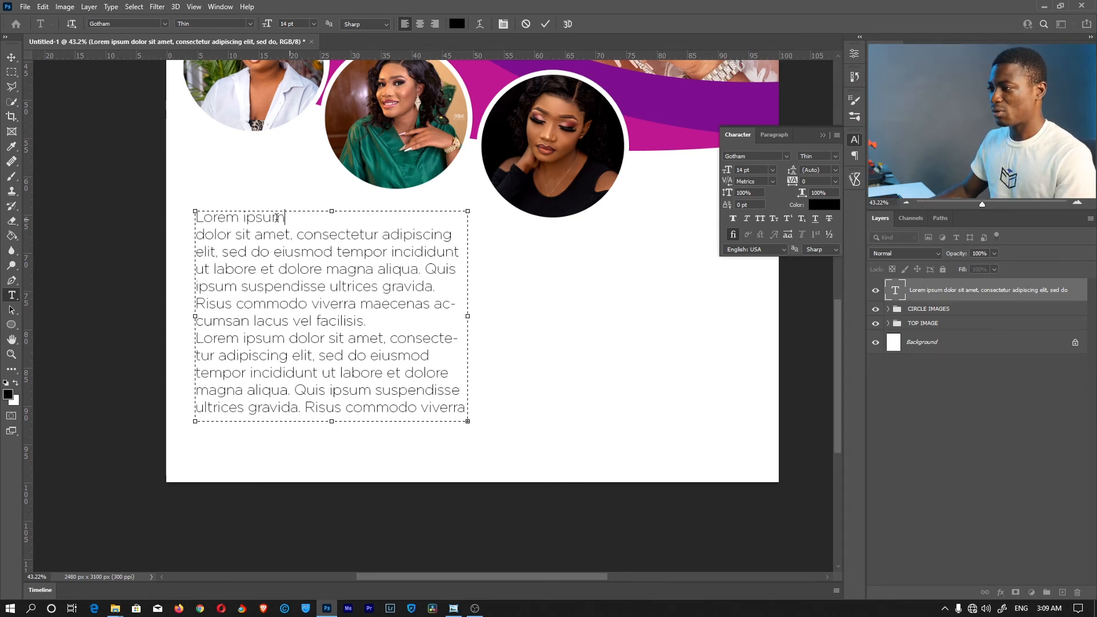
left_click_drag(289, 218, 173, 213)
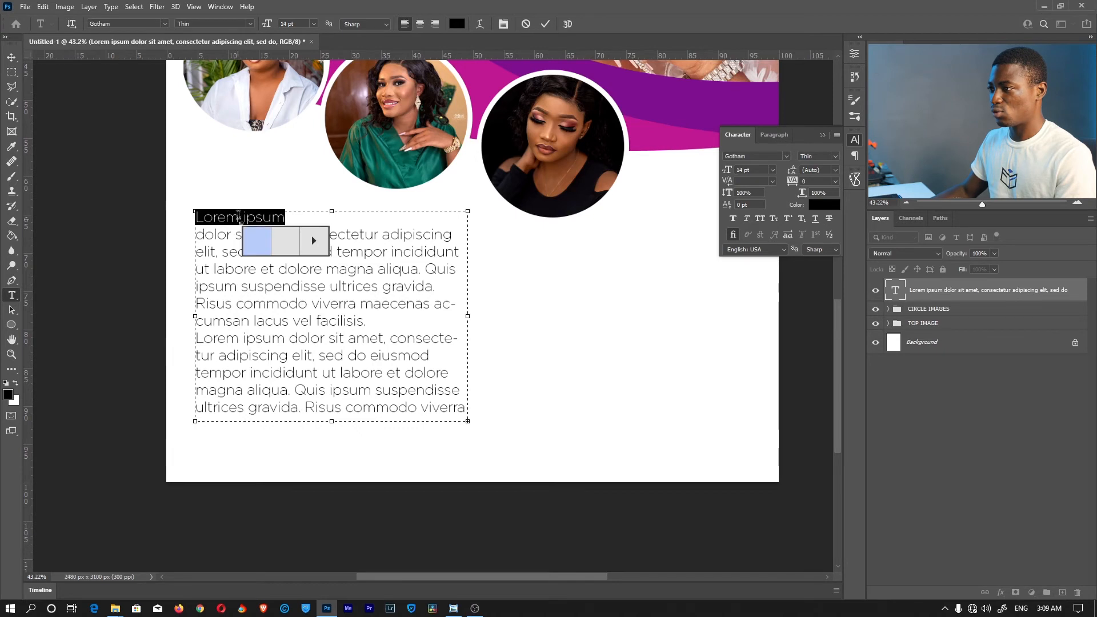
left_click(314, 25)
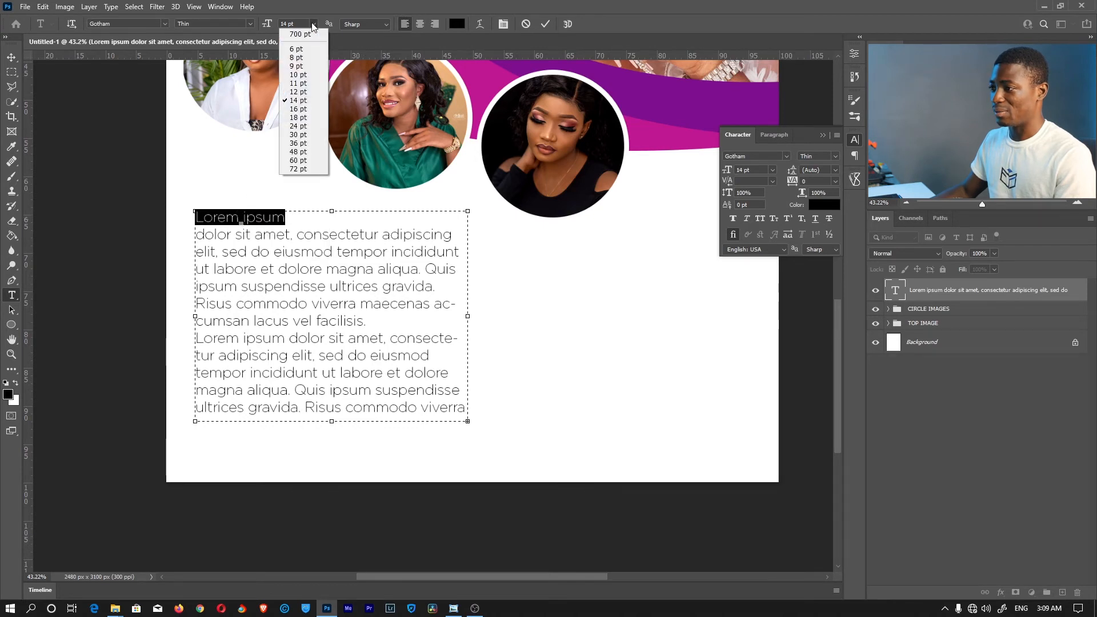
left_click(303, 135)
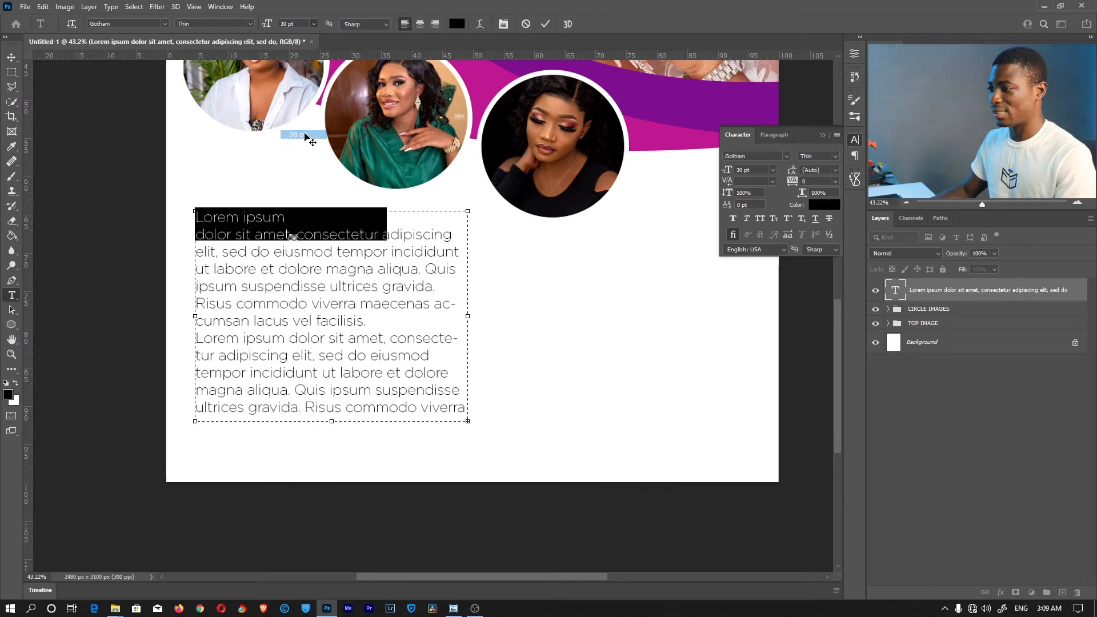
left_click(251, 25)
left_click(217, 64)
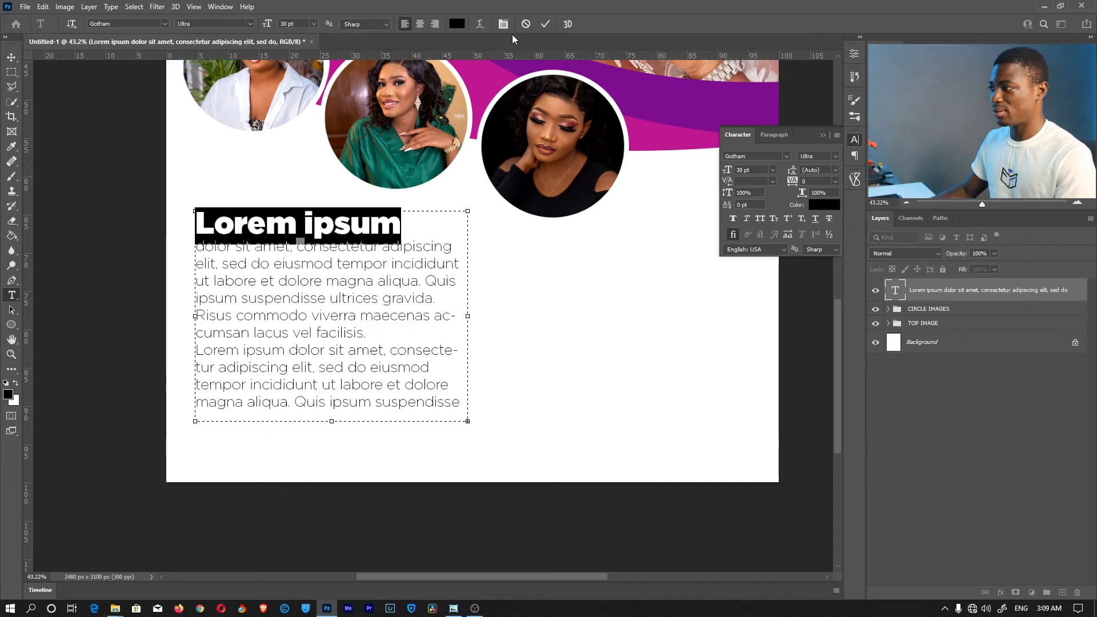
left_click(545, 23)
key("z")
left_click(344, 24)
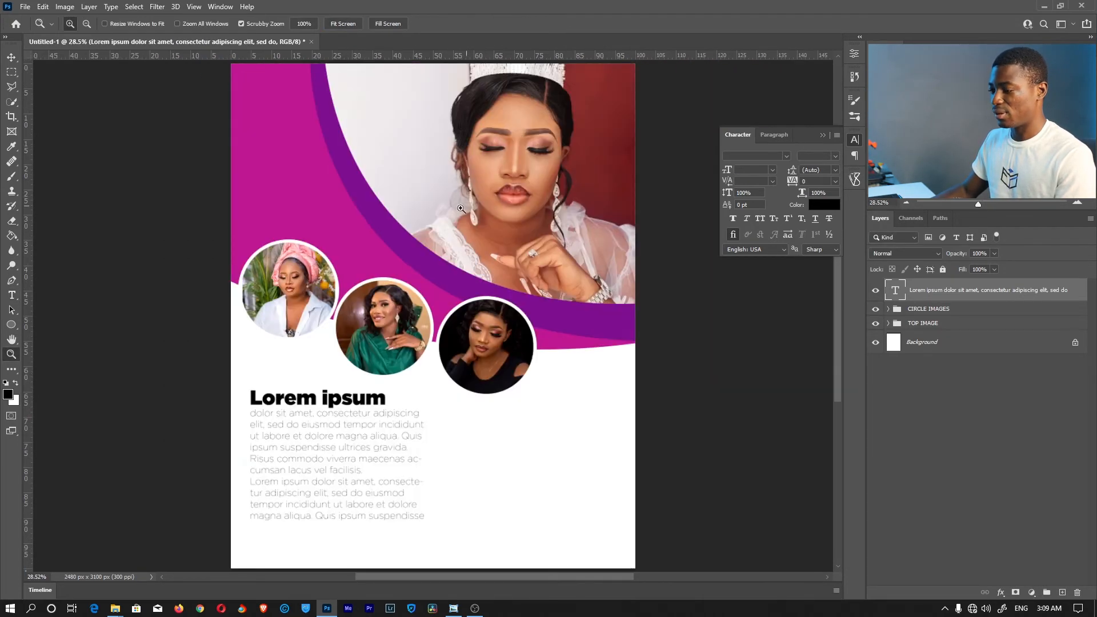
Set the body text below the heading to Book weight
key("t")
left_click(417, 516)
left_click_drag(425, 516, 236, 412)
left_click(249, 23)
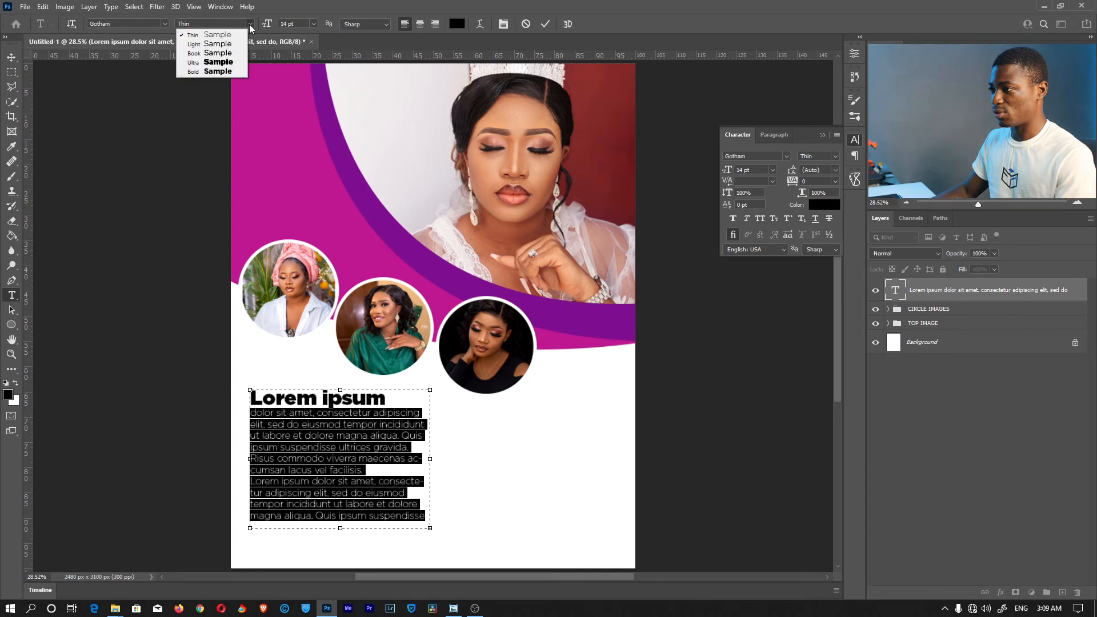
left_click(223, 59)
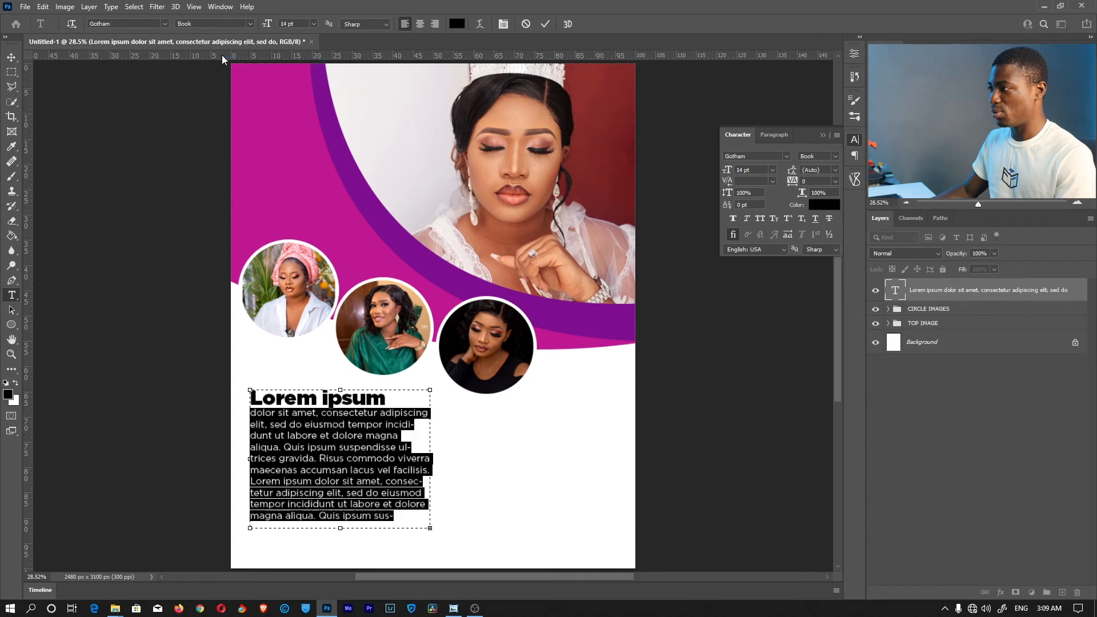
left_click(547, 24)
key("z")
left_click_drag(524, 424, 517, 420)
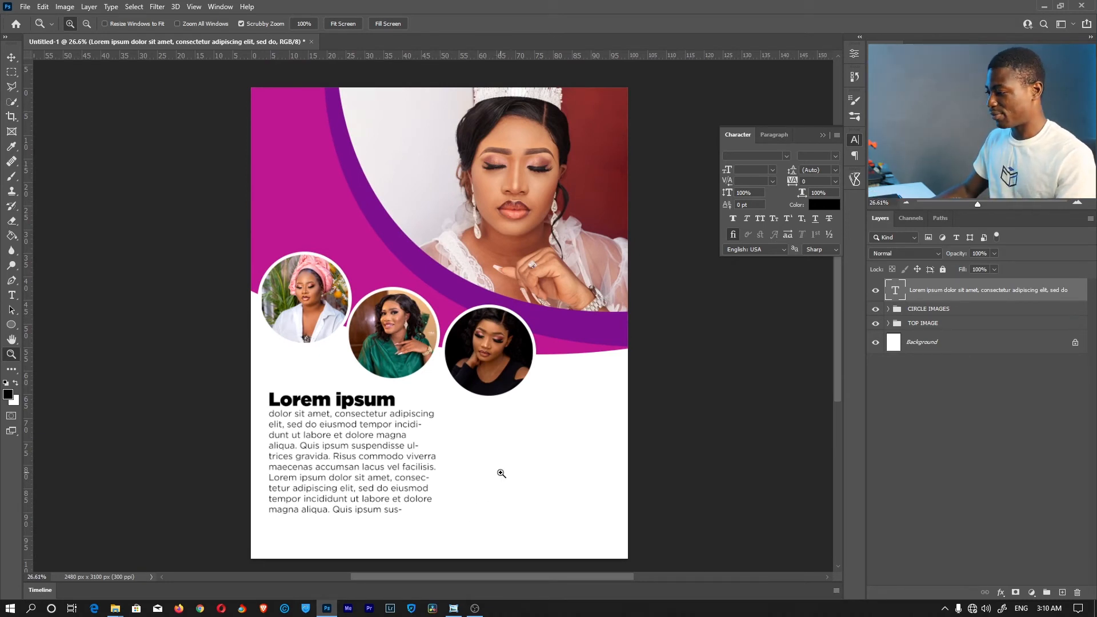
Duplicate the text layer with Ctrl+J and move the copy right as a second column
key("t")
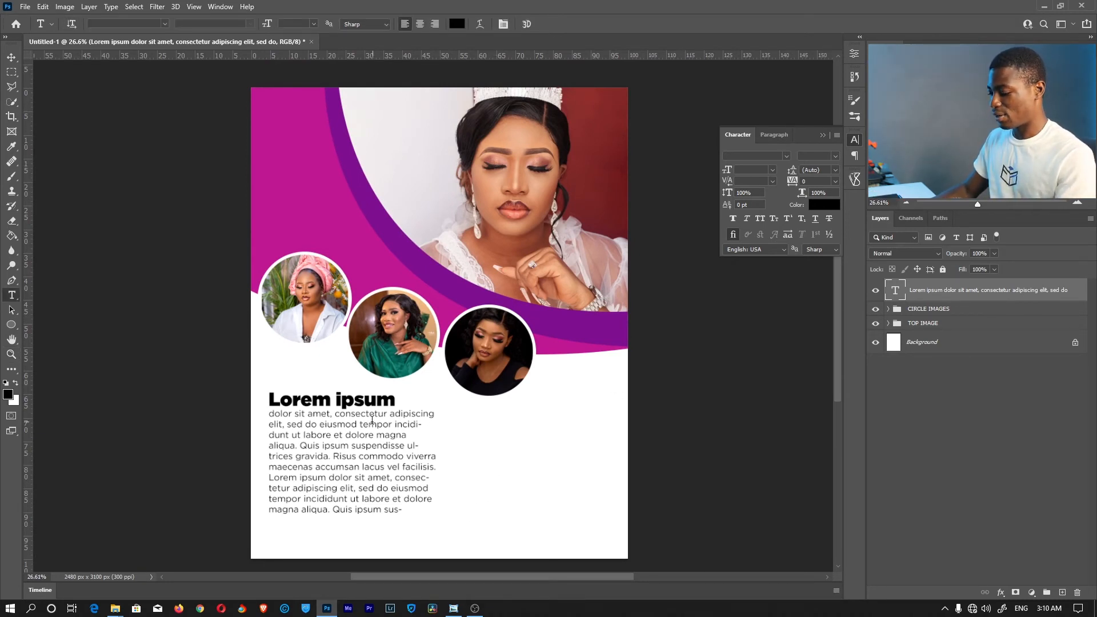
key("ctrl+j")
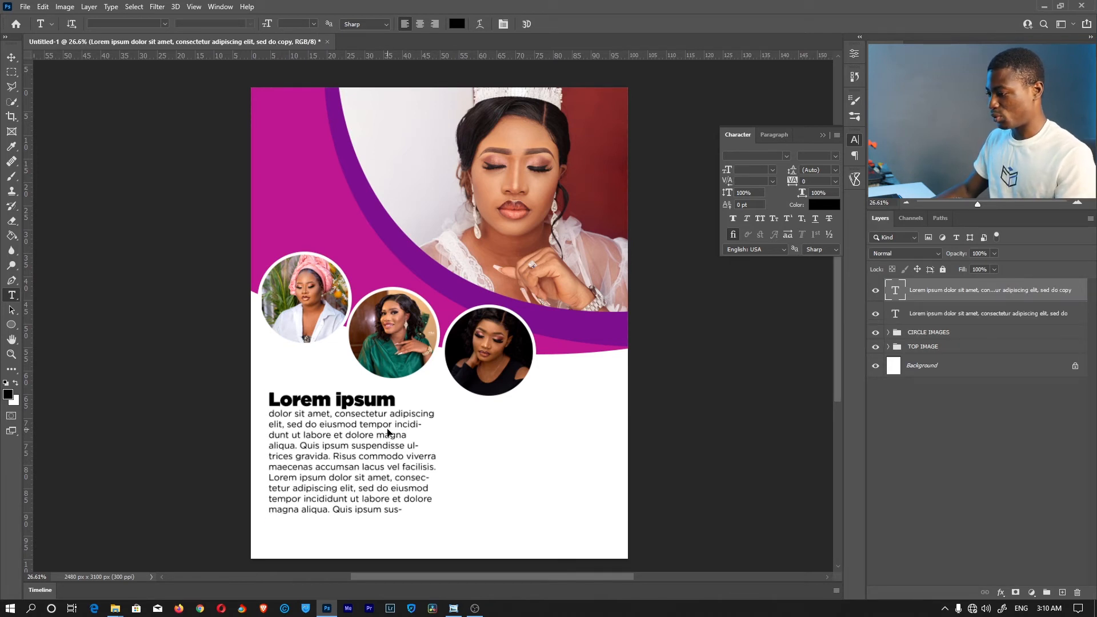
key("v")
left_click_drag(354, 443, 534, 444)
Right-align all the text in the copied column
double_click(543, 466)
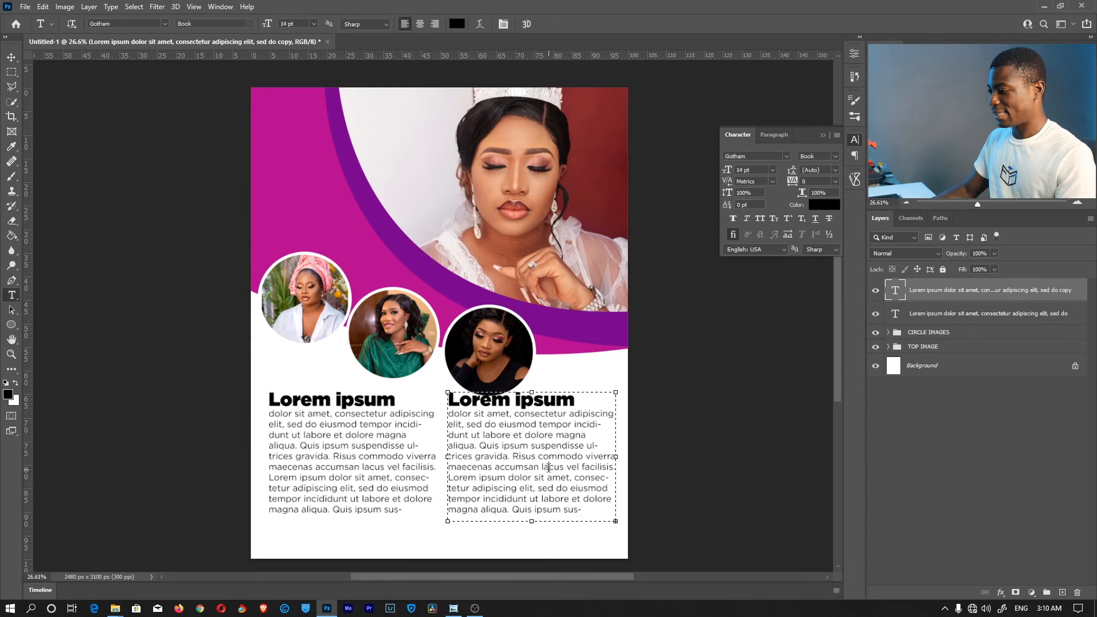
key("ctrl+a")
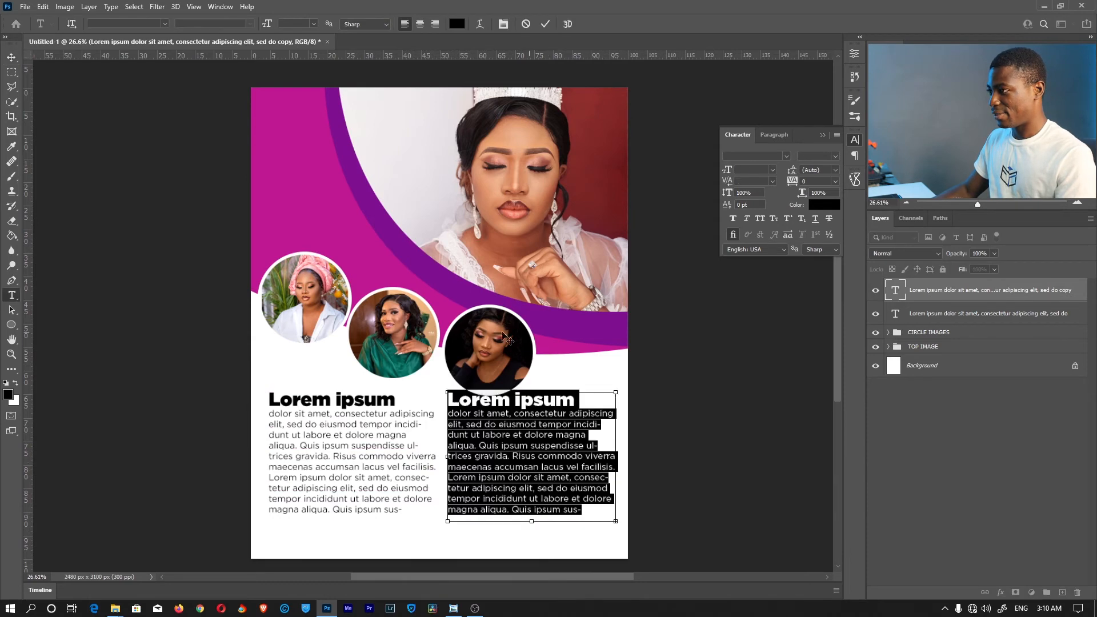
left_click(436, 25)
left_click(570, 419)
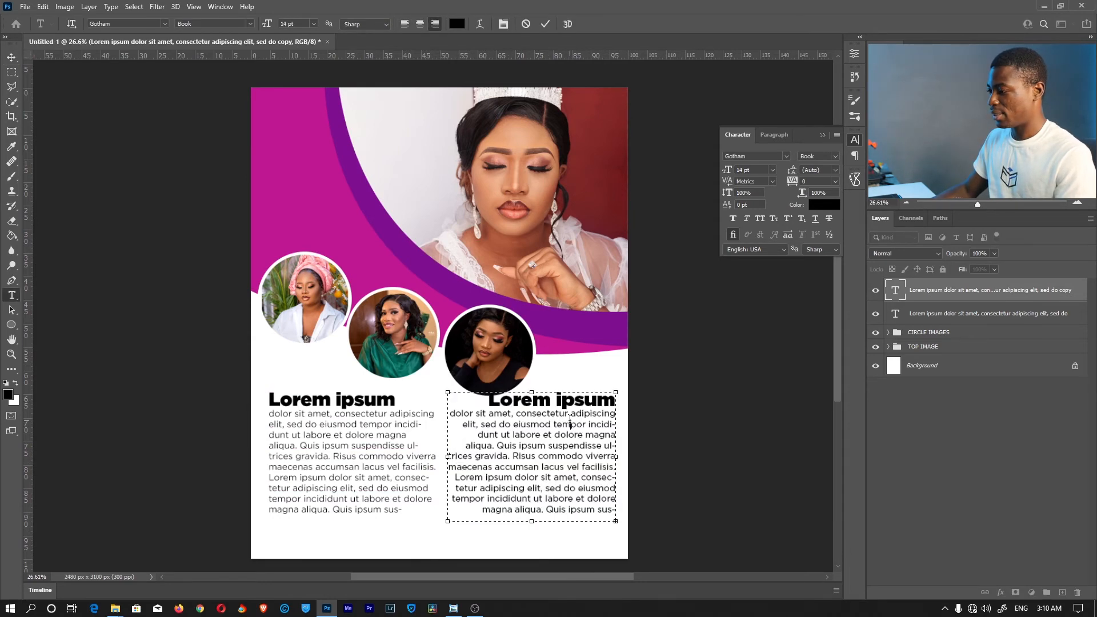
Shorten the right column's box to end at 'lacus vel facilisis.' and move it slightly lower
left_click_drag(532, 521, 532, 480)
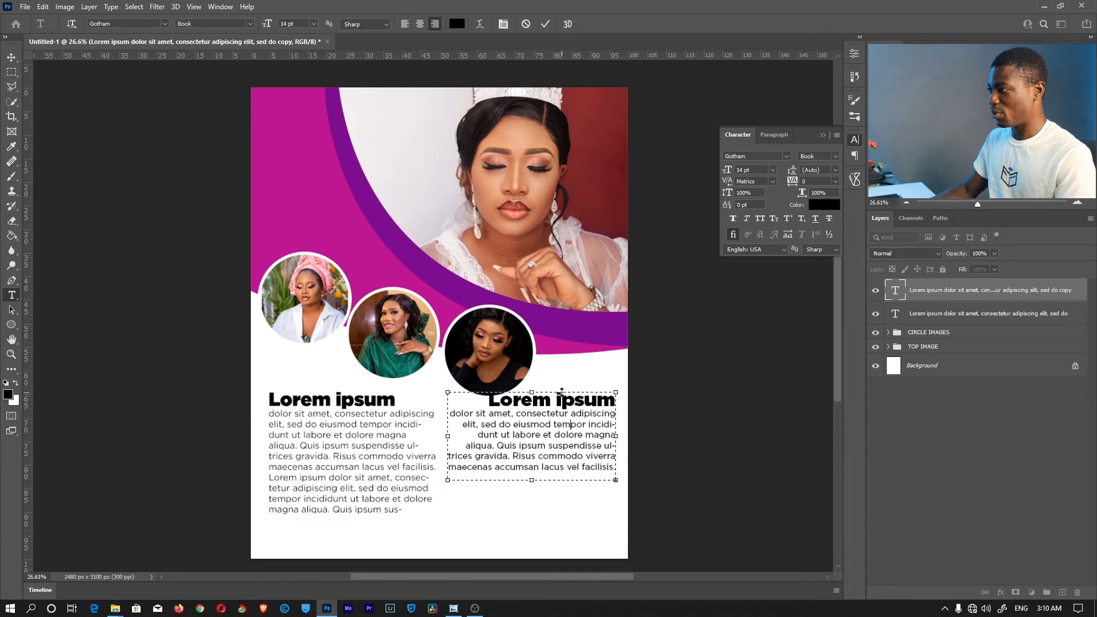
left_click(545, 24)
key("v")
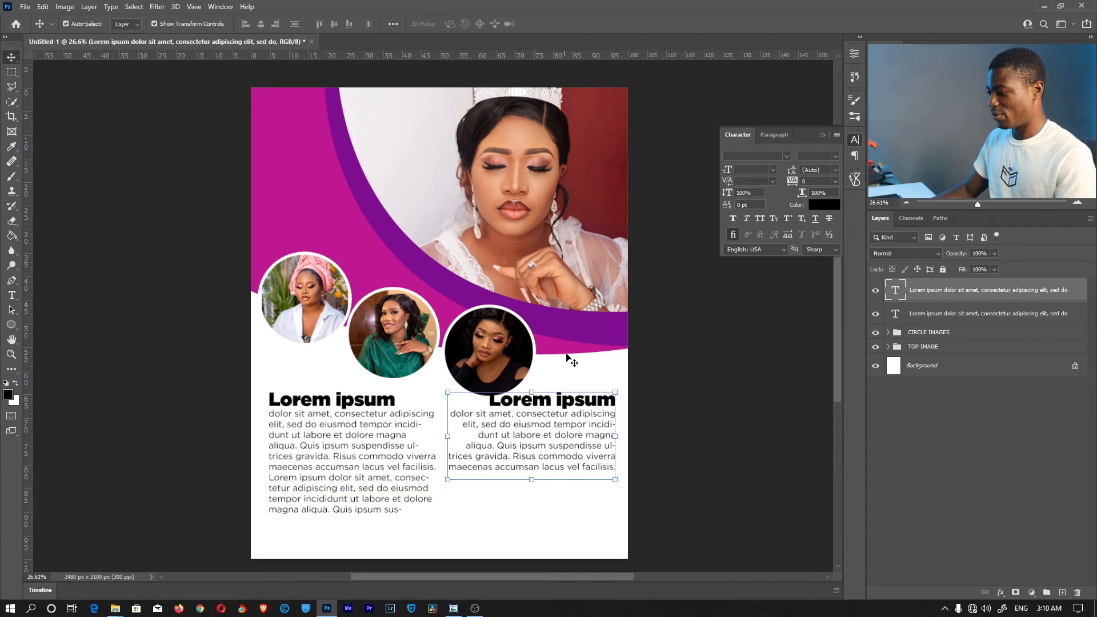
left_click_drag(570, 427, 569, 460)
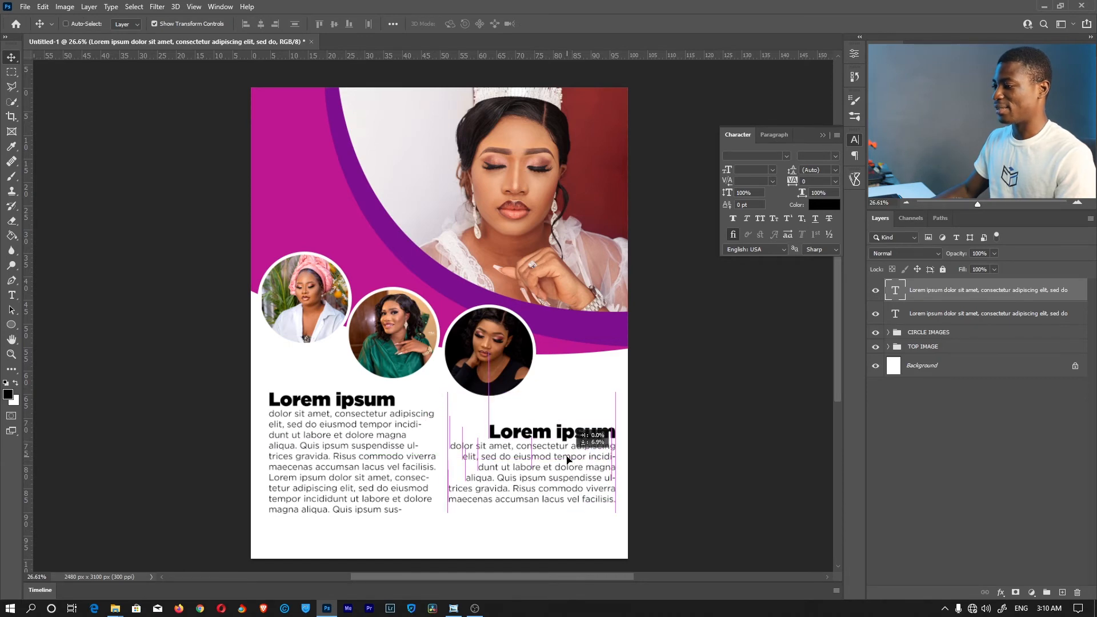
key("z")
left_click_drag(673, 401, 650, 398)
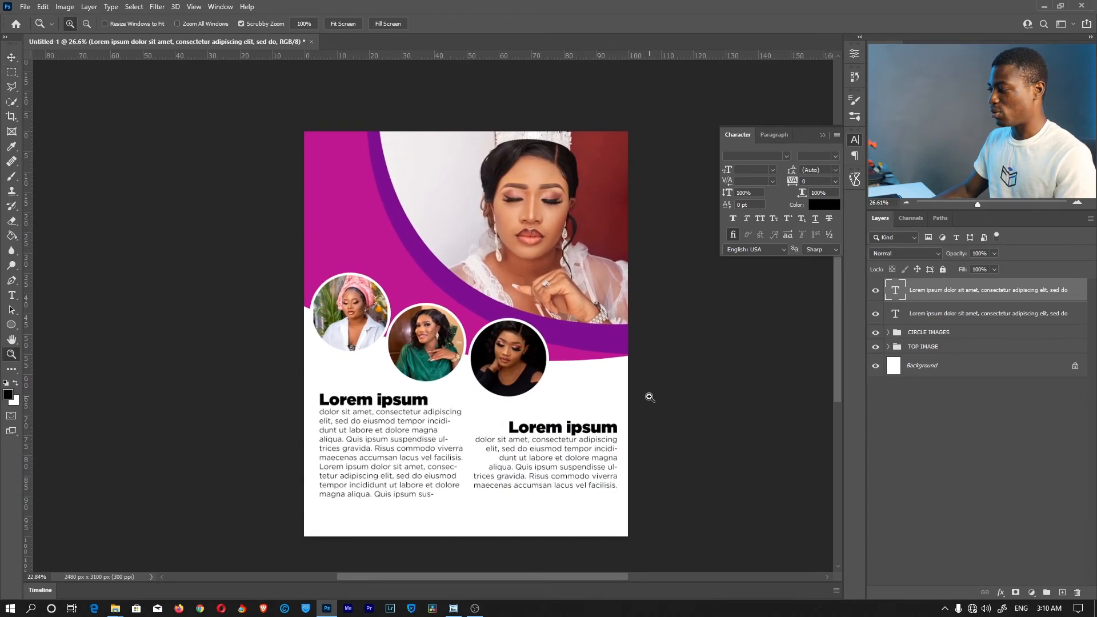
Group the two text column layers with Ctrl+G and name the group TEXTS
left_click(946, 315, "shift")
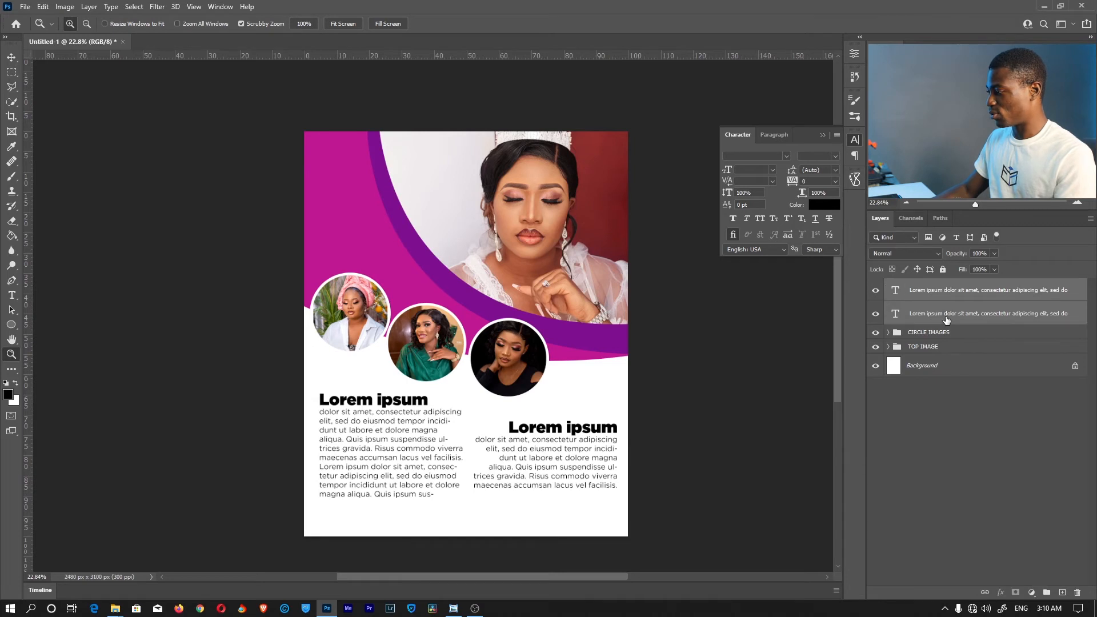
key("ctrl+g")
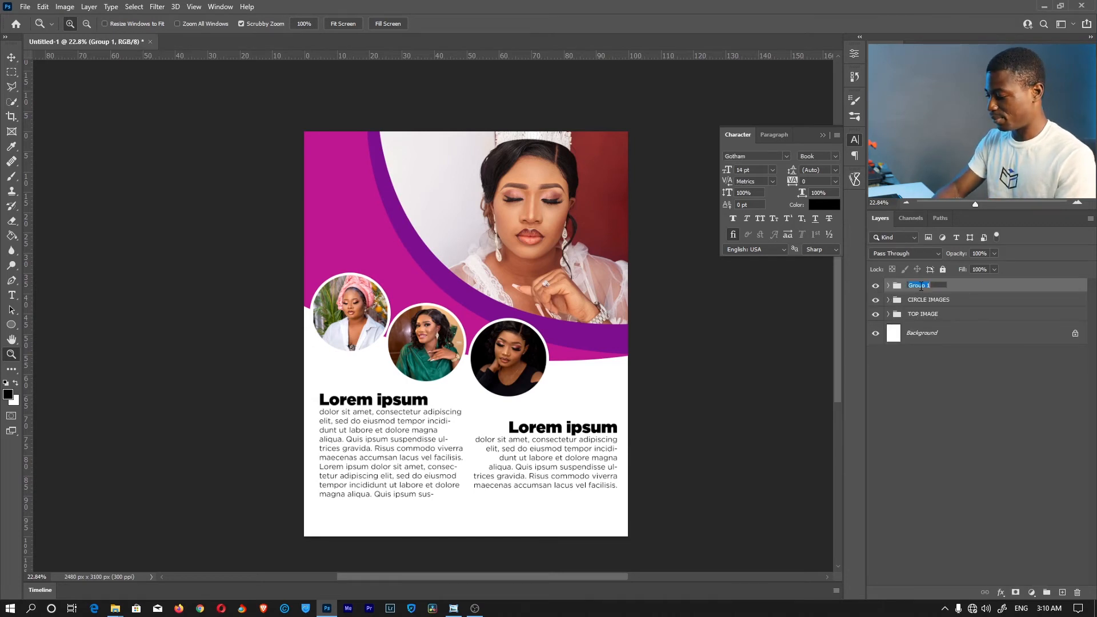
type("EXT")
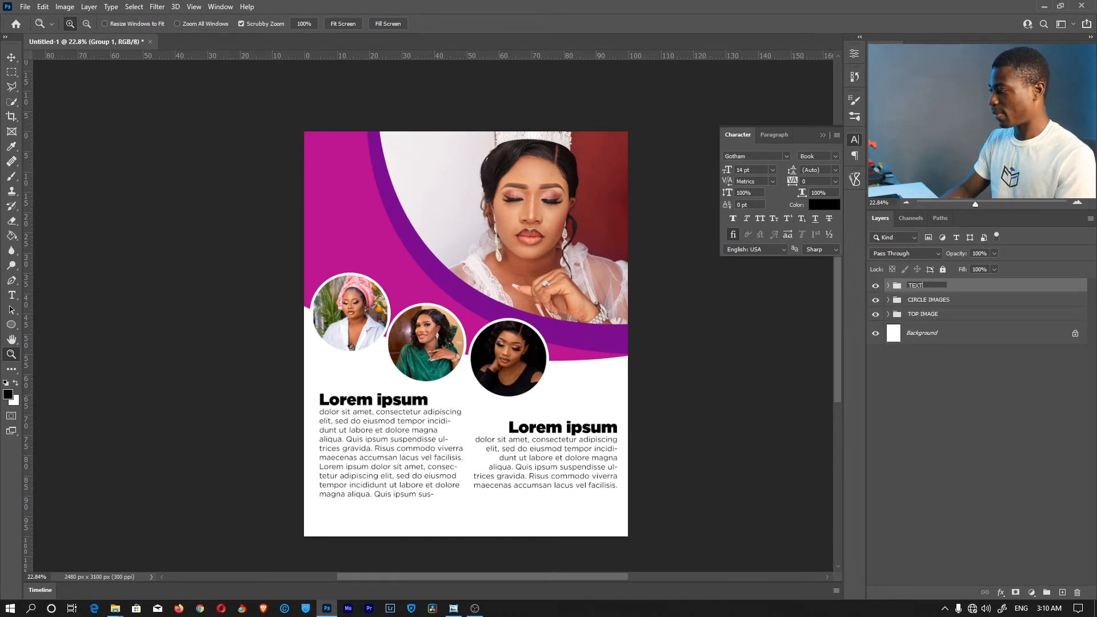
key("Return")
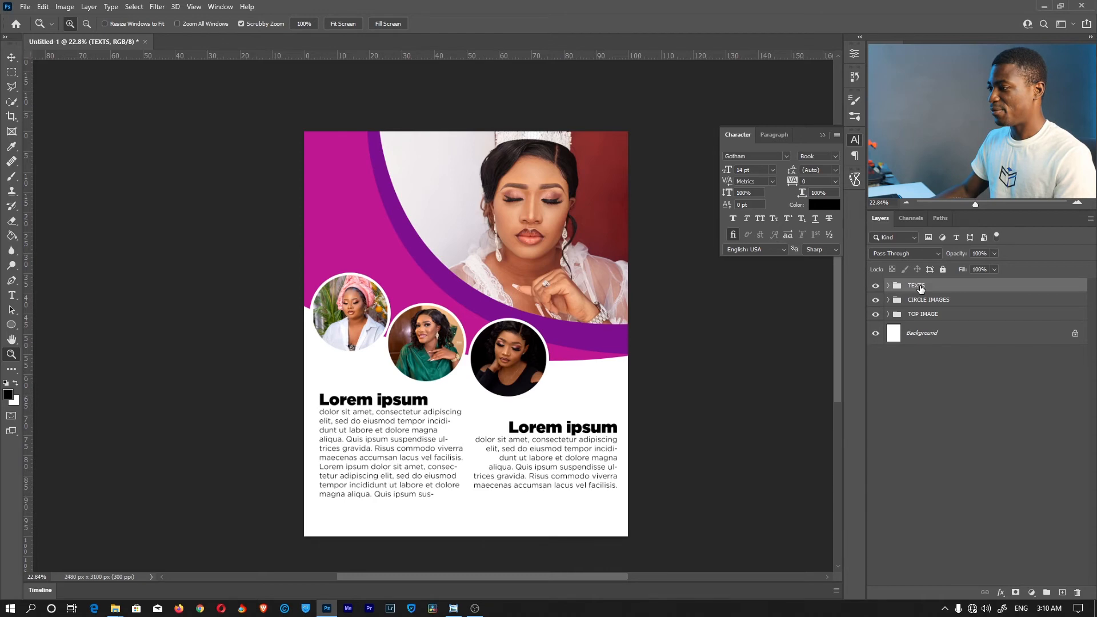
left_click(333, 25)
mouse_move(489, 438)
left_mouse_down()
mouse_move(454, 439)
mouse_move(458, 454)
mouse_move(480, 452)
left_mouse_up()
scroll(380, 422, "up", 3)
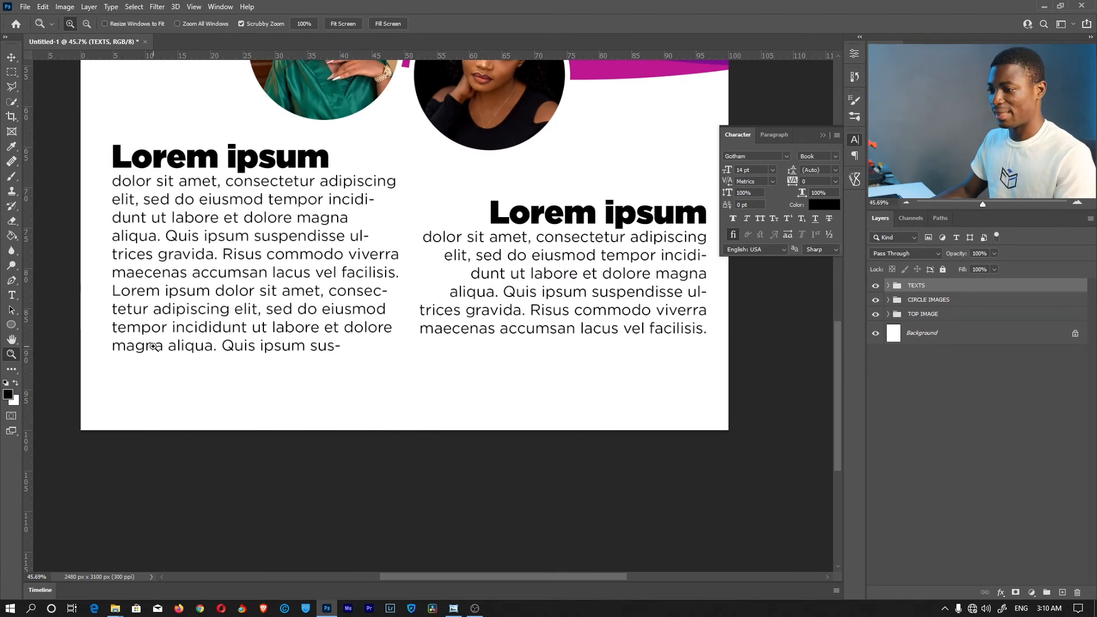
Draw a rectangle bar across the bottom of the flyer with the Rectangle Tool
left_click(11, 325)
left_click(37, 326)
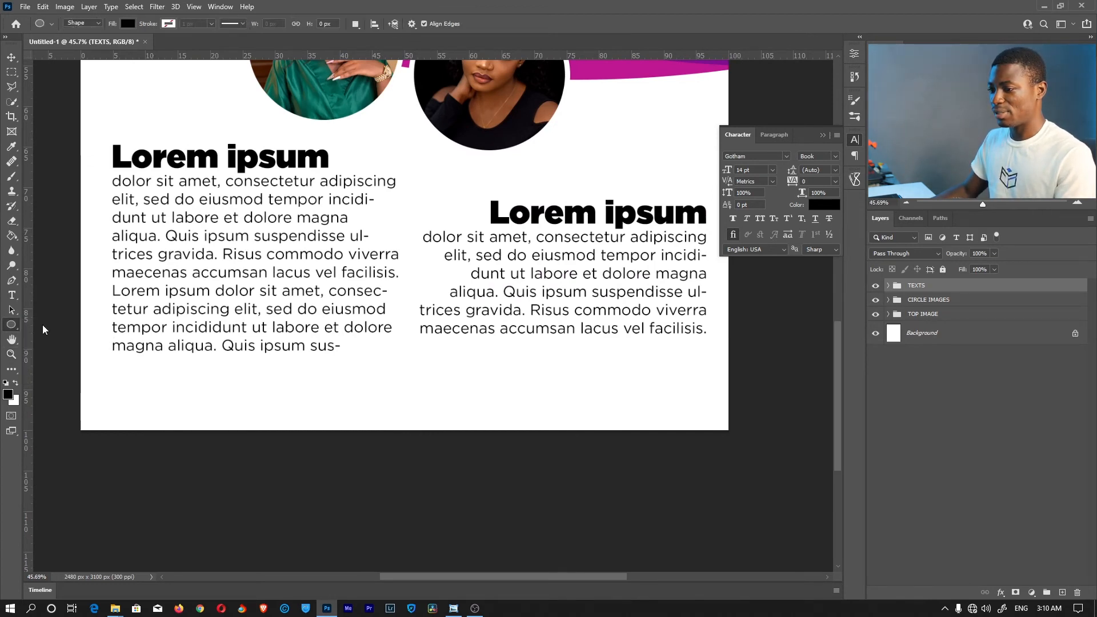
left_click(11, 325)
left_click(49, 327)
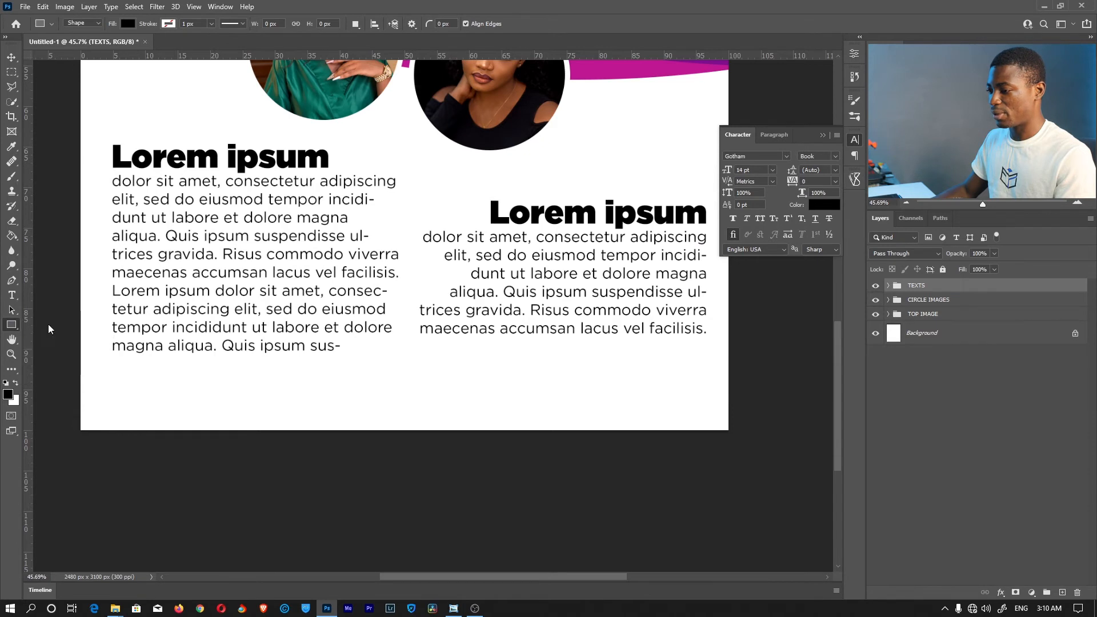
left_click_drag(79, 379, 728, 433)
left_click_drag(835, 348, 837, 279)
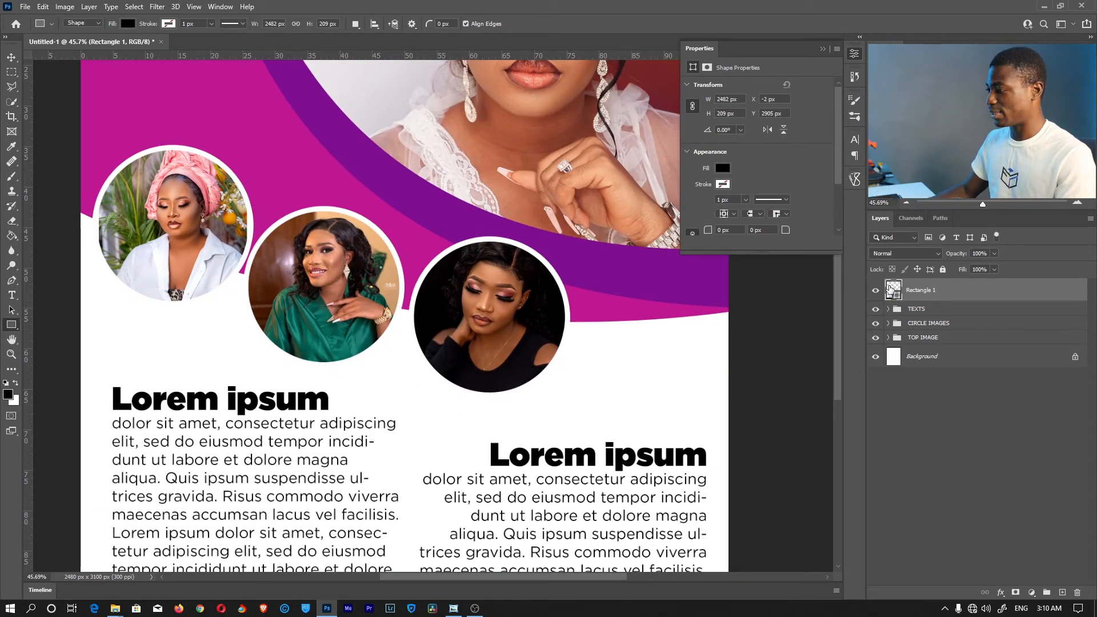
Fill the footer rectangle with the arc band's purple, #7e0f8e
double_click(893, 289)
left_click(561, 255)
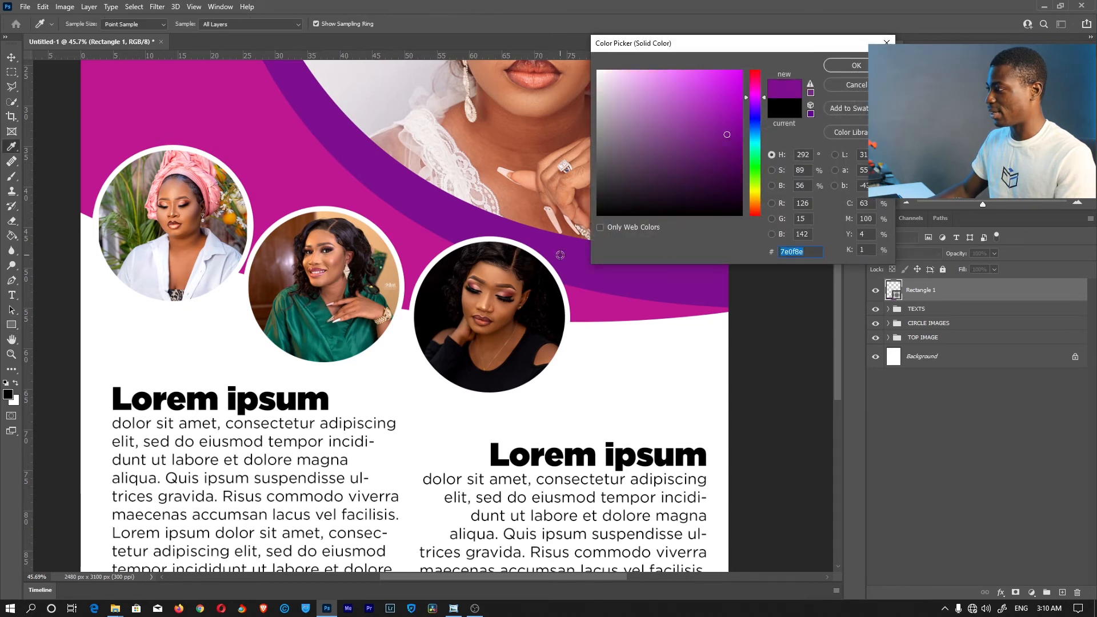
left_click(857, 65)
left_click_drag(839, 277, 840, 334)
key("z")
left_click(344, 24)
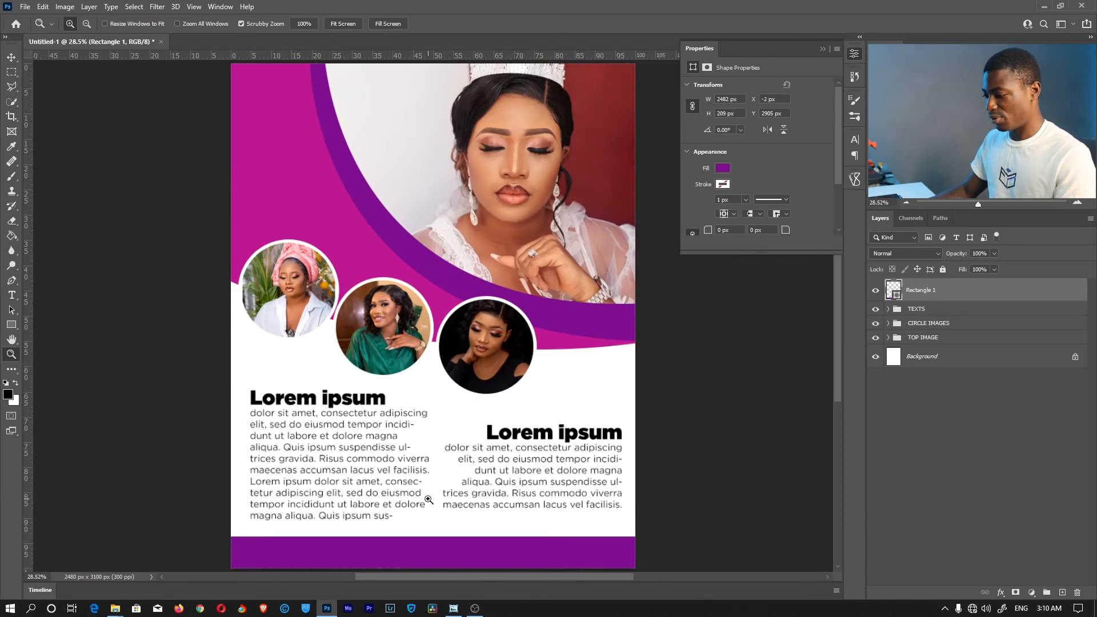
key("space")
left_click_drag(278, 535, 392, 355)
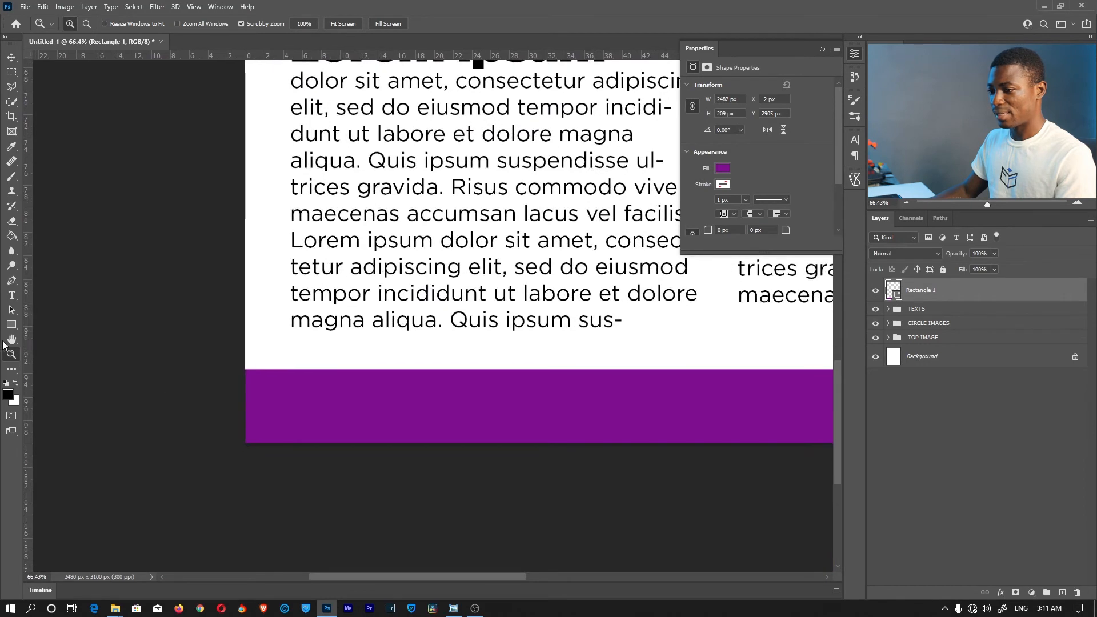
Draw a second rectangle at the footer's left end and fill it with sampled magenta
left_click(11, 325)
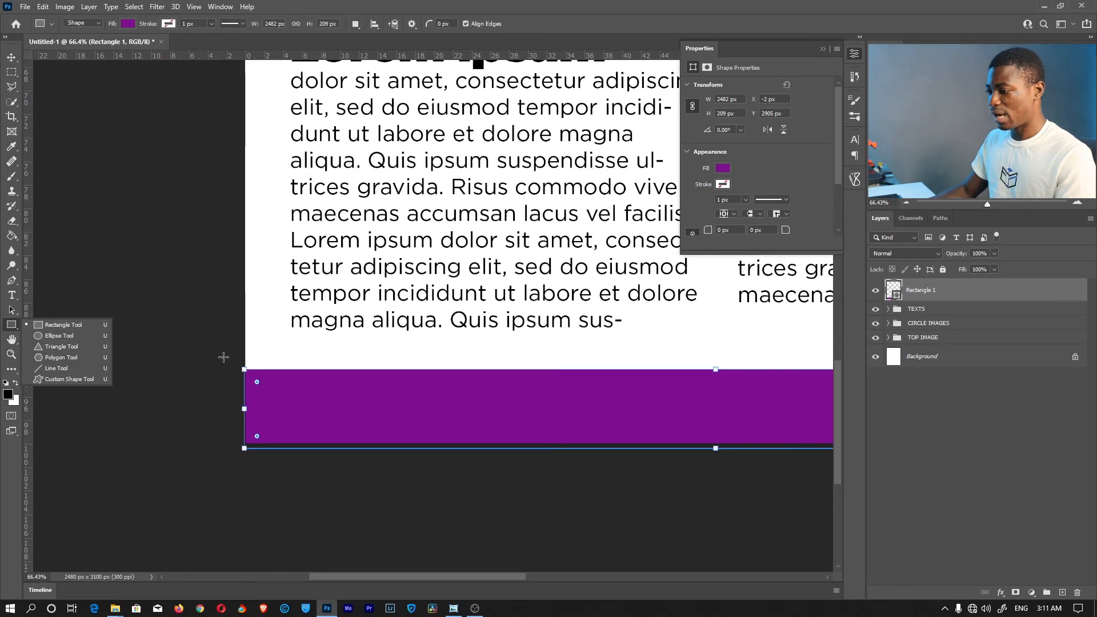
left_click_drag(230, 349, 484, 462)
key("space")
left_click_drag(552, 346, 517, 514)
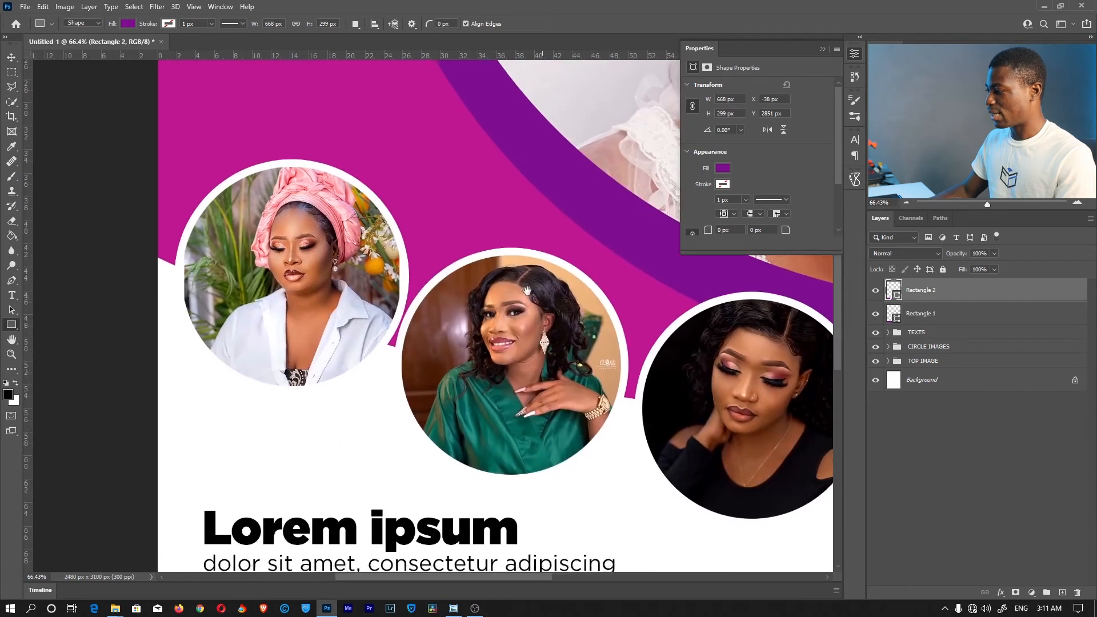
left_click_drag(539, 303, 487, 346)
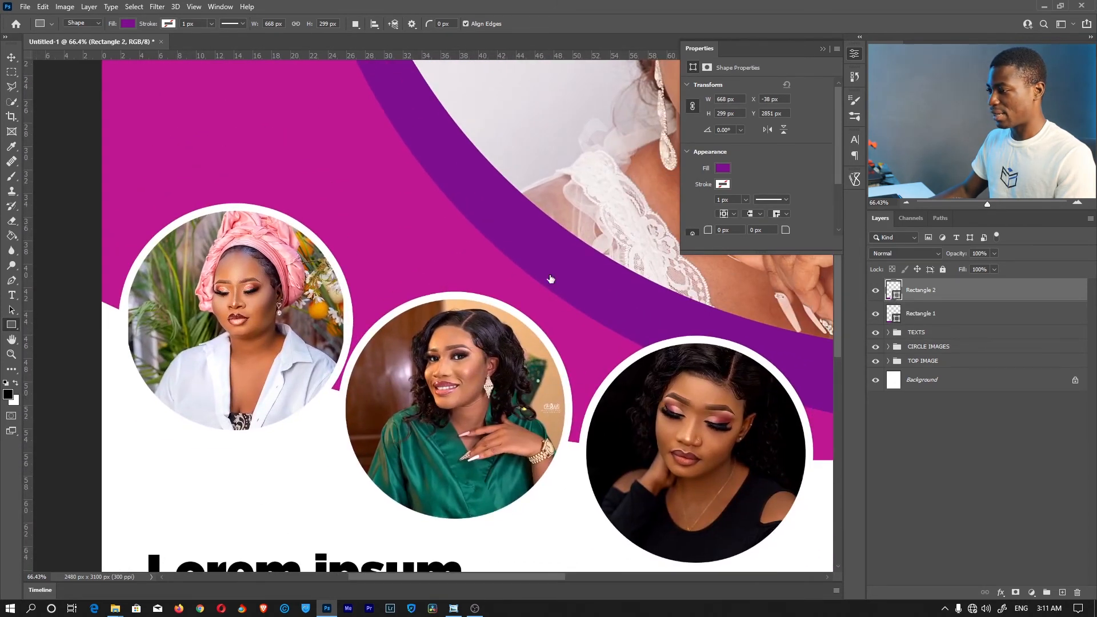
double_click(893, 290)
left_click(379, 228)
key("Return")
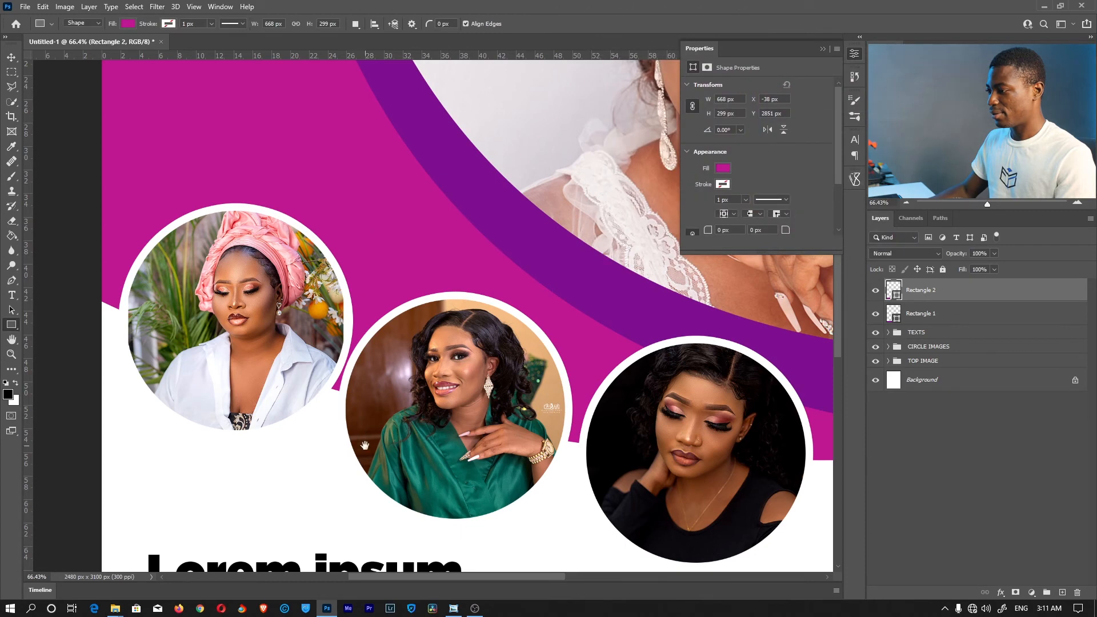
Skew the magenta rectangle so its right edge slants over the purple footer
left_click_drag(364, 443, 419, 299)
left_click_drag(424, 343, 361, 368)
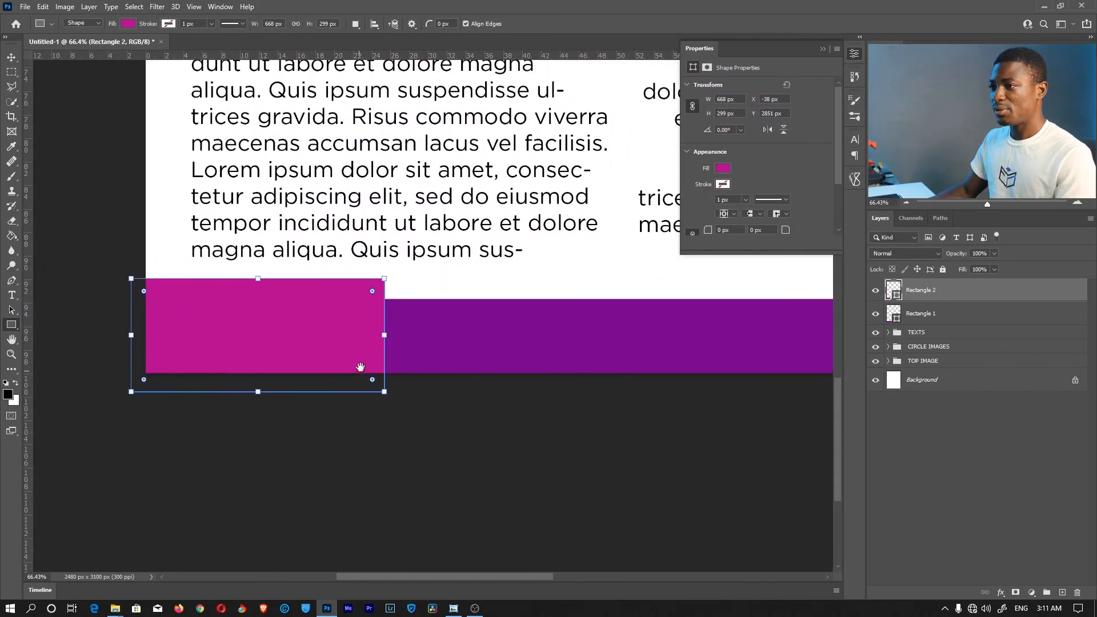
left_click(10, 58)
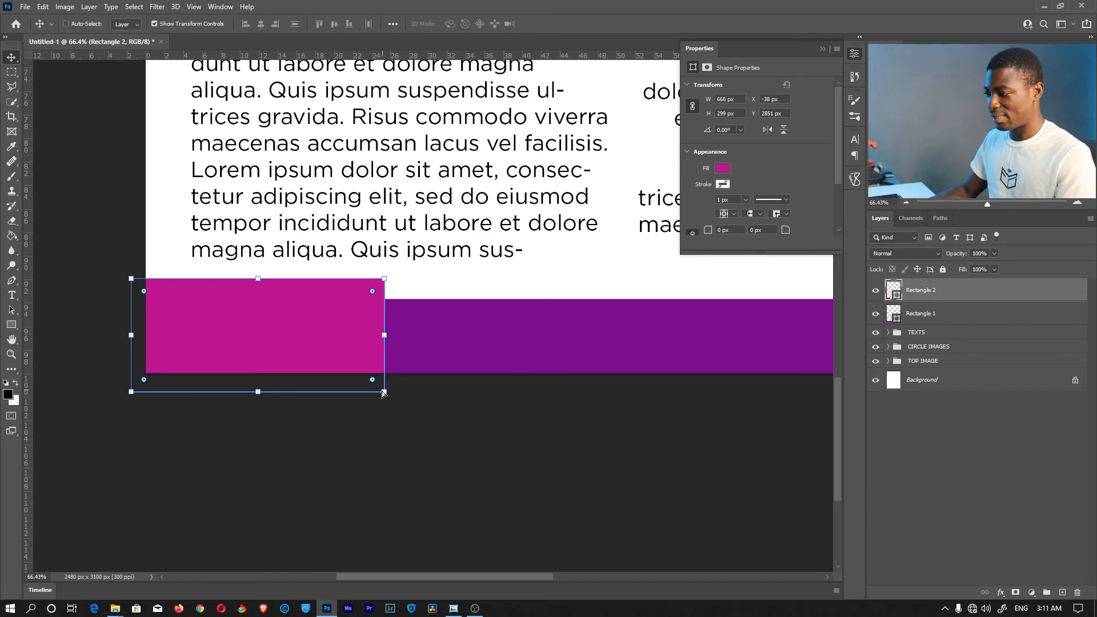
left_click_drag(386, 395, 503, 393)
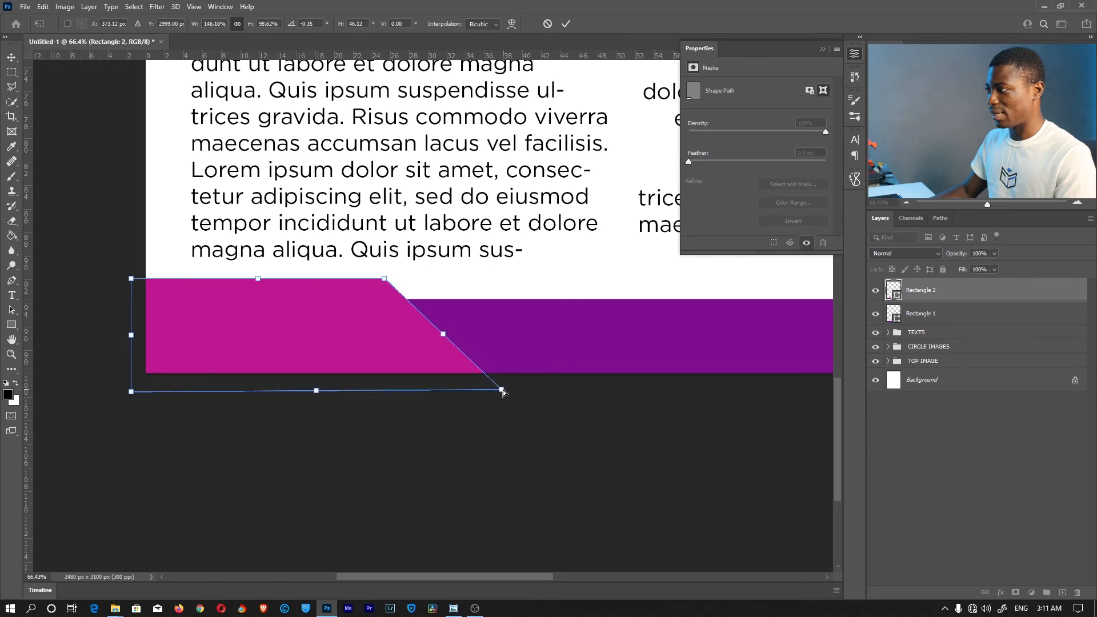
left_click(566, 24)
key("z")
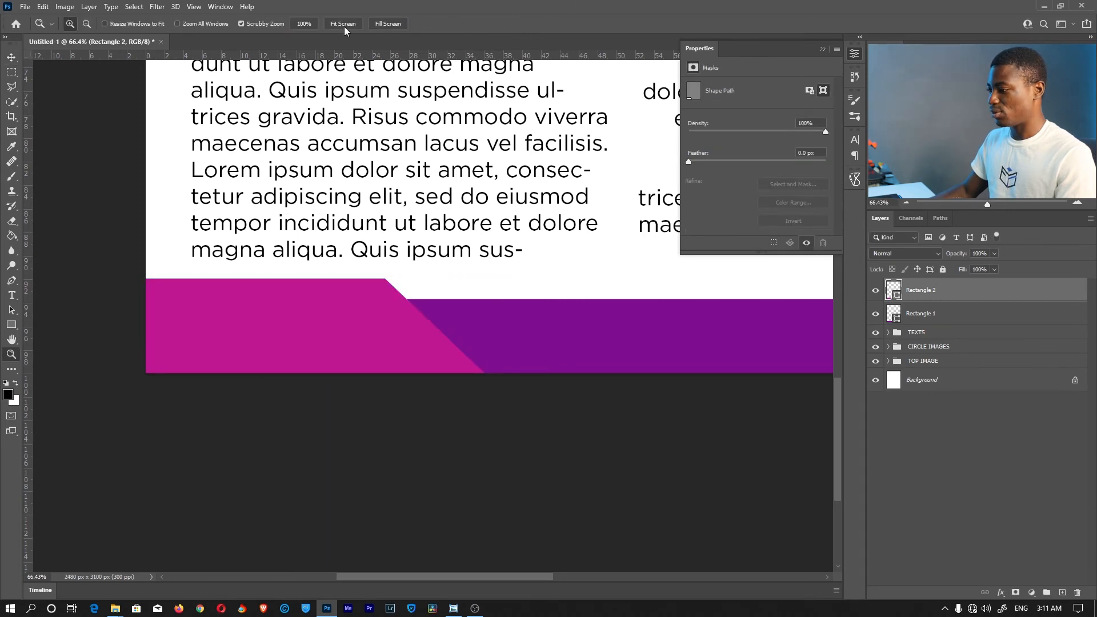
left_click(345, 26)
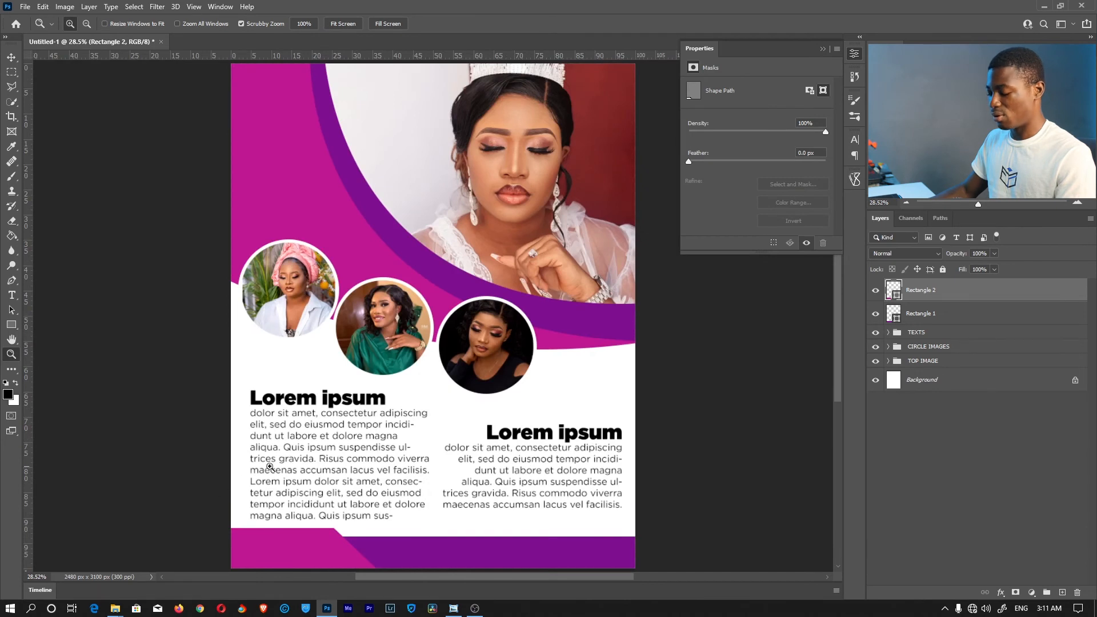
key("v")
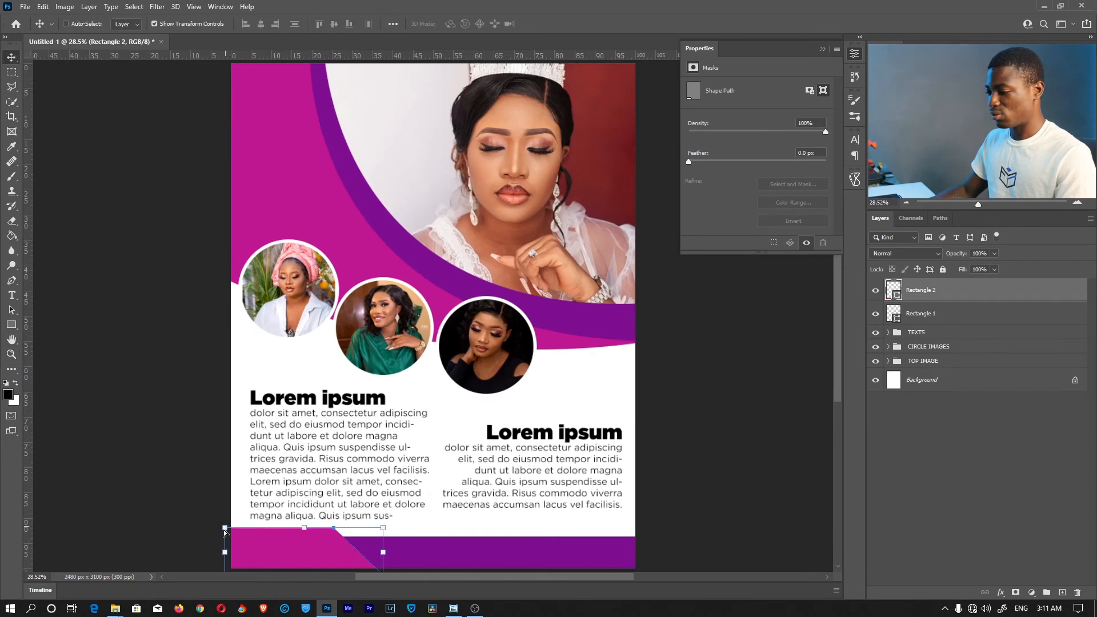
key("z")
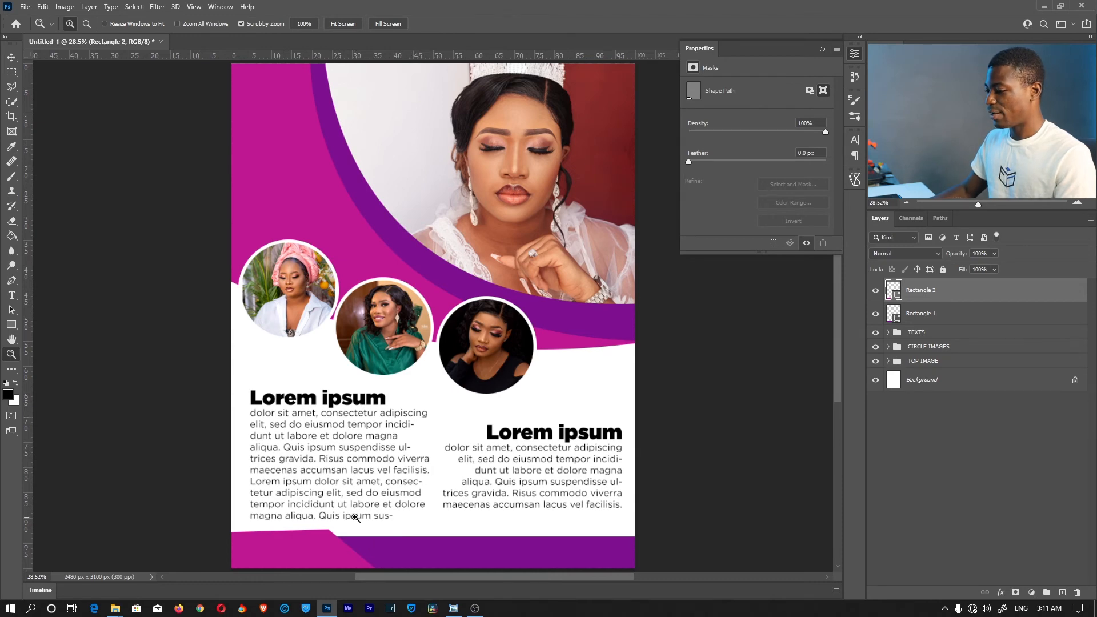
left_click_drag(355, 518, 540, 227)
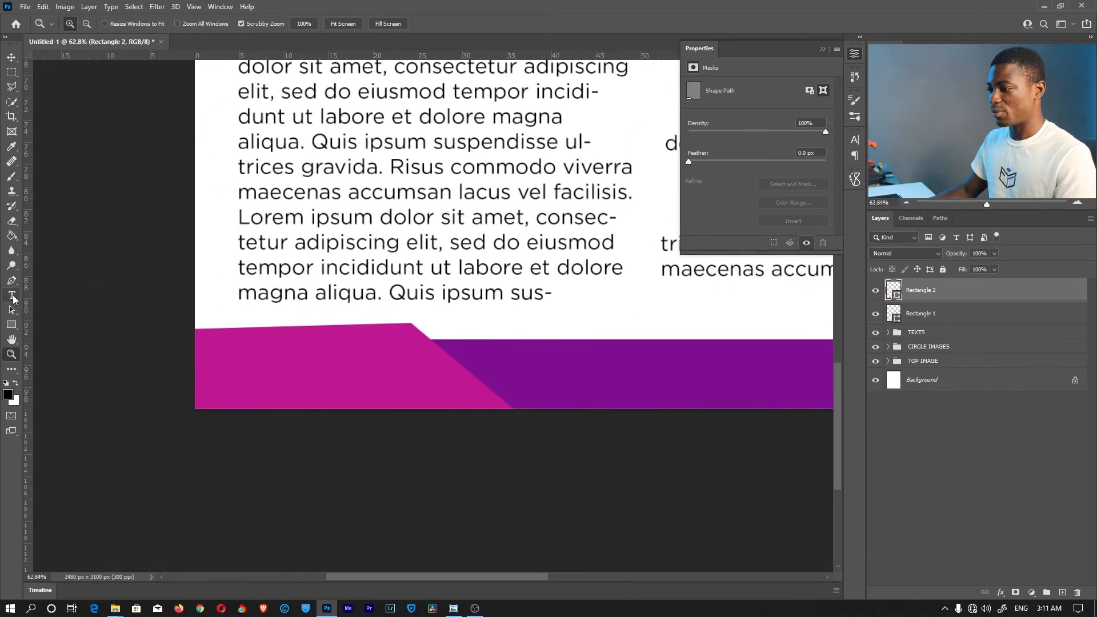
left_click(12, 296)
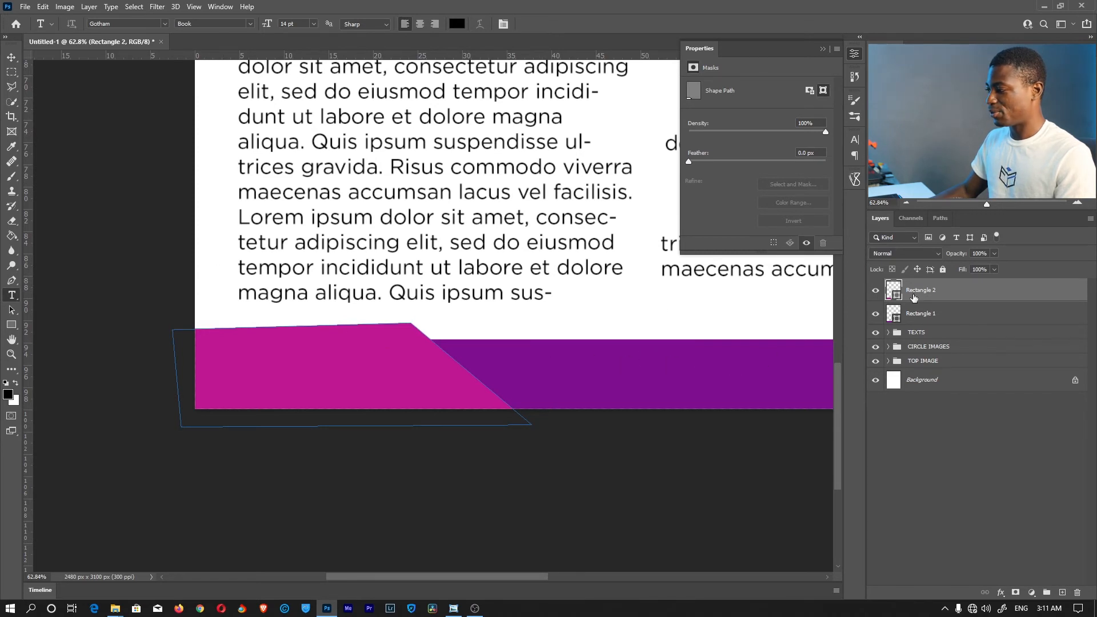
left_click(925, 319)
left_click(931, 292)
left_click(958, 414)
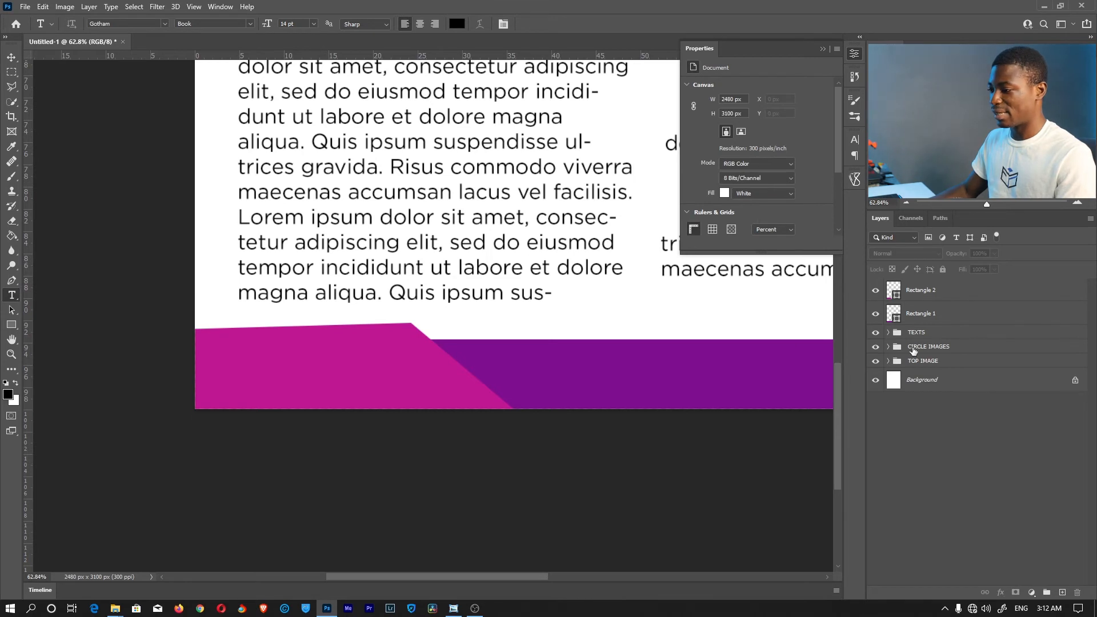
left_click(351, 346)
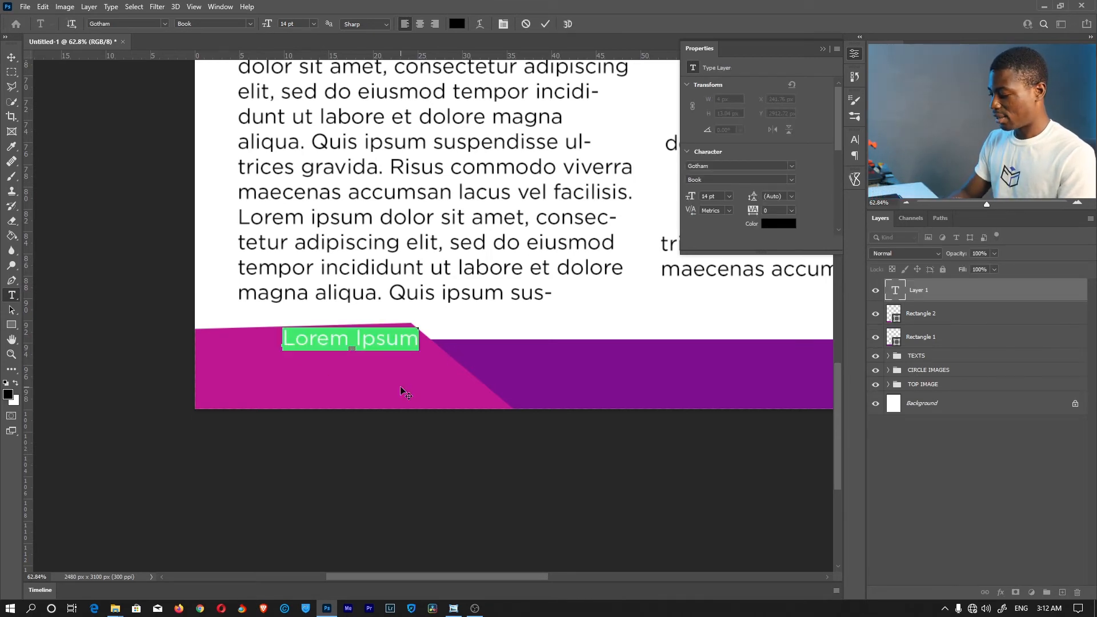
type("CAL")
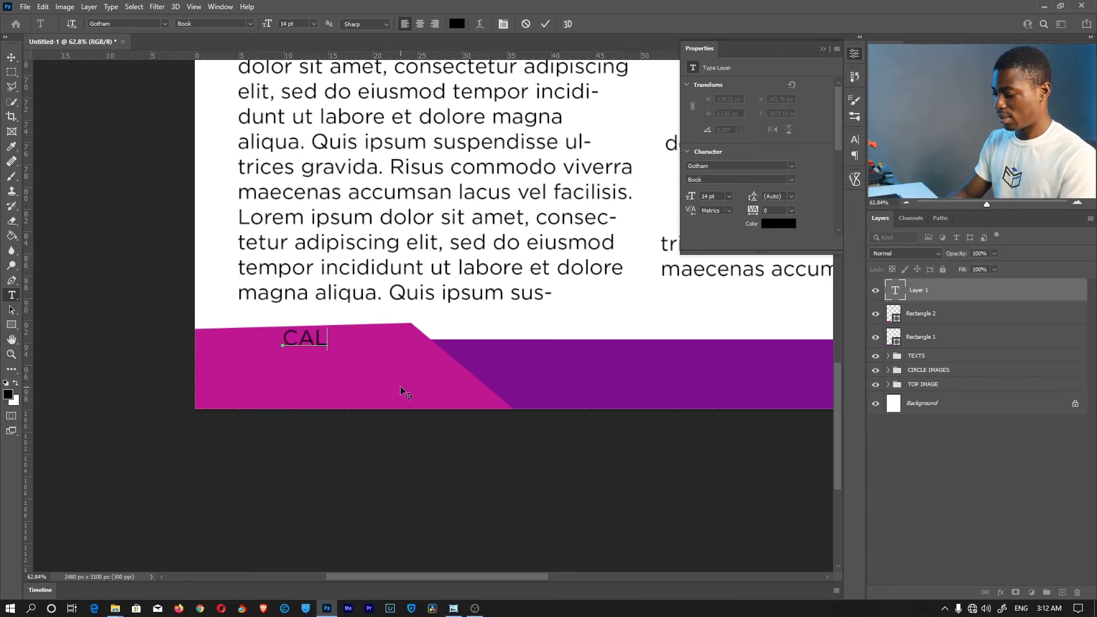
type("L US ON ")
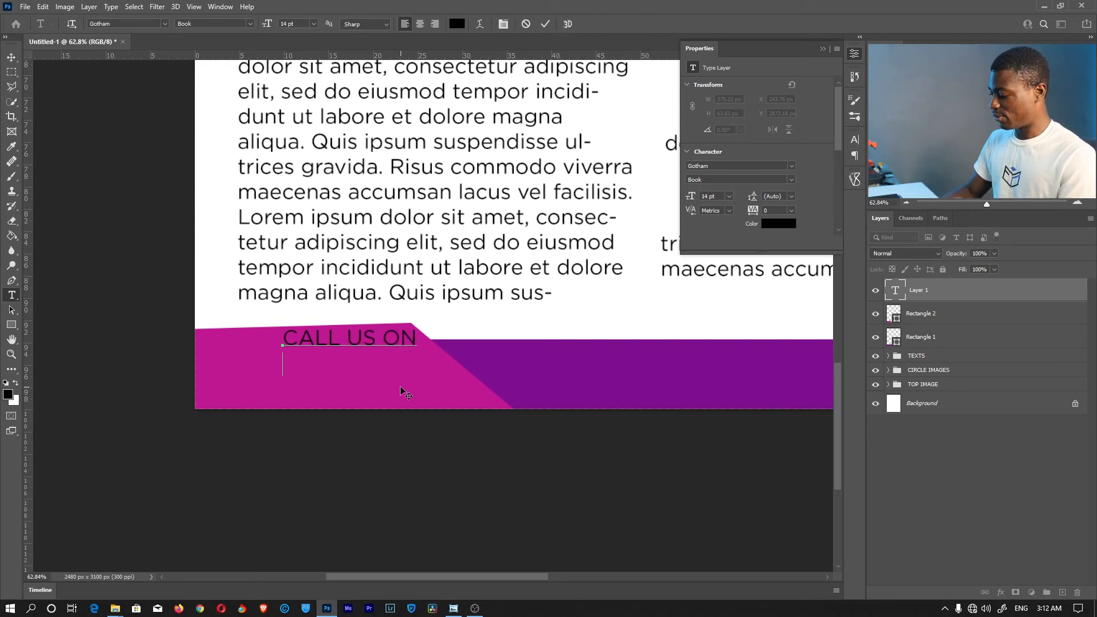
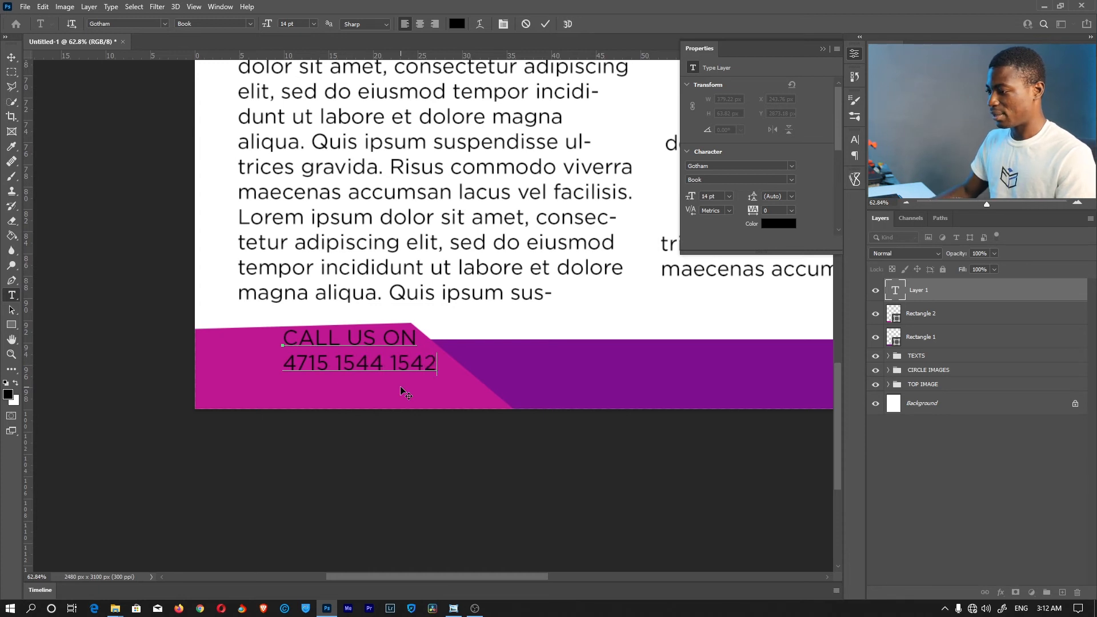
left_click_drag(352, 422, 291, 435)
Make all the call text white
key("ctrl+a")
left_click(457, 24)
left_click(598, 72)
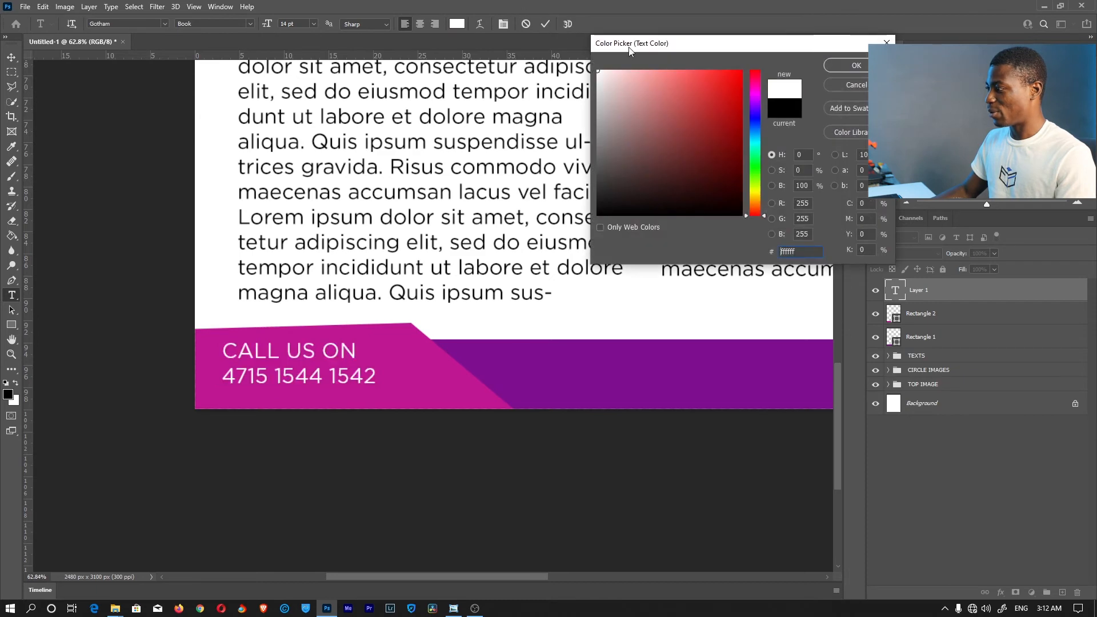
left_click(848, 66)
left_click(312, 350)
Set 'CALL US ON' to Ultra weight and the phone number to 18 pt, then commit
left_click_drag(369, 347, 102, 349)
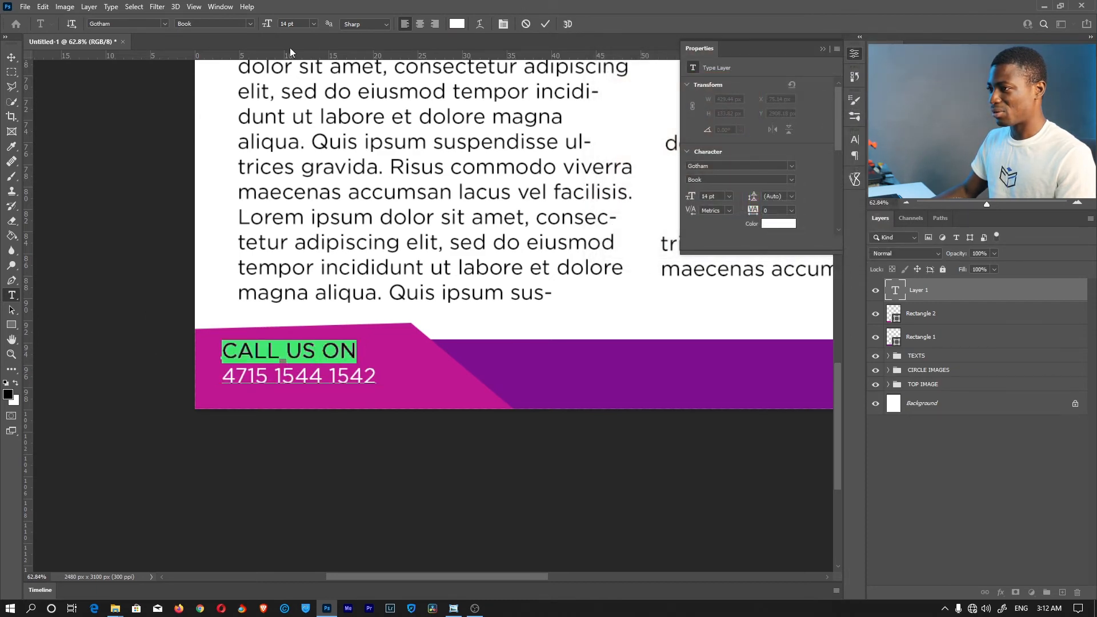
left_click(249, 23)
left_click(200, 71)
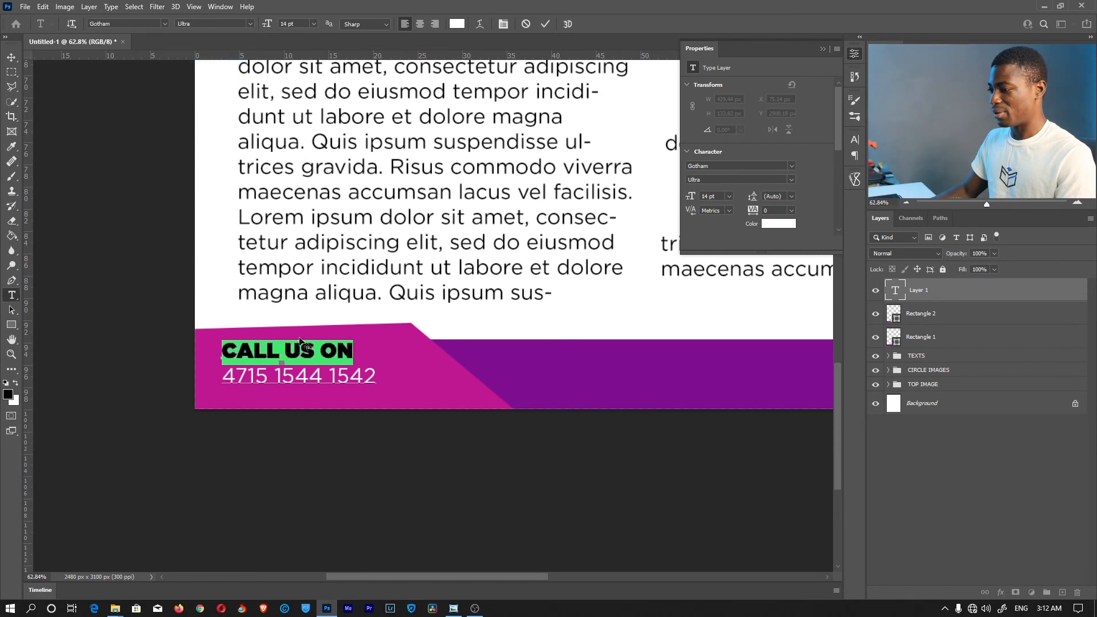
left_click_drag(371, 380, 207, 371)
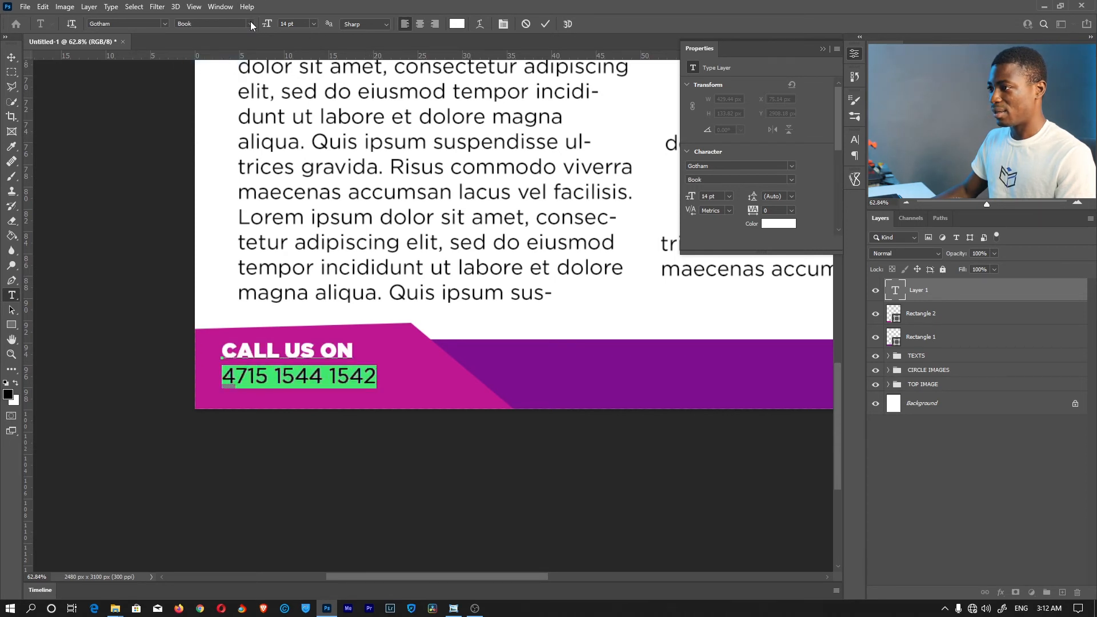
left_click(313, 23)
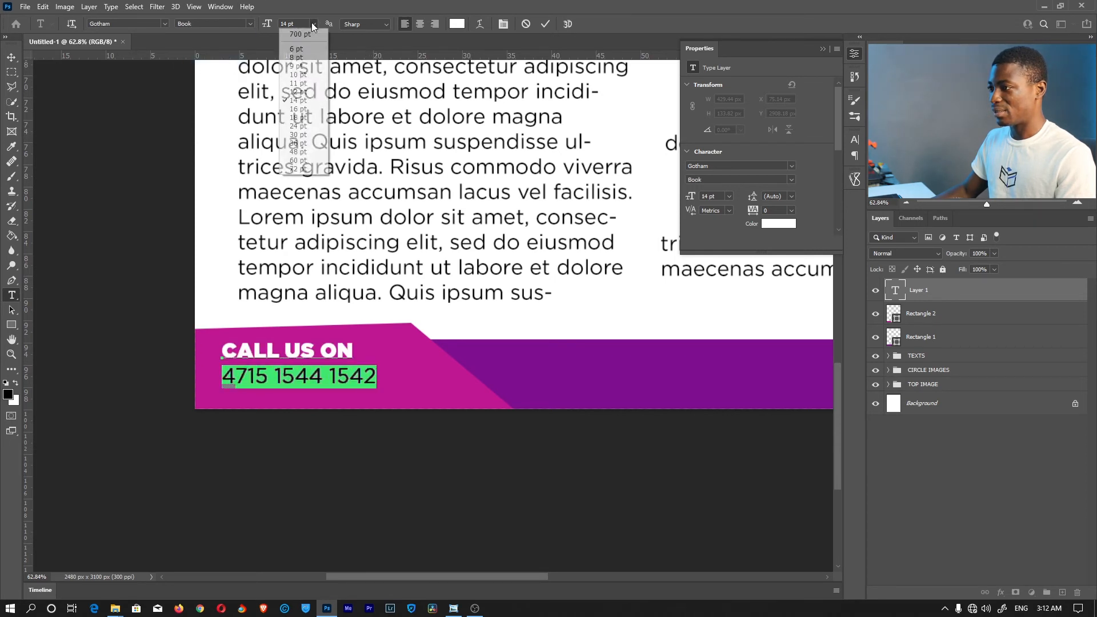
left_click(297, 113)
left_click(333, 367)
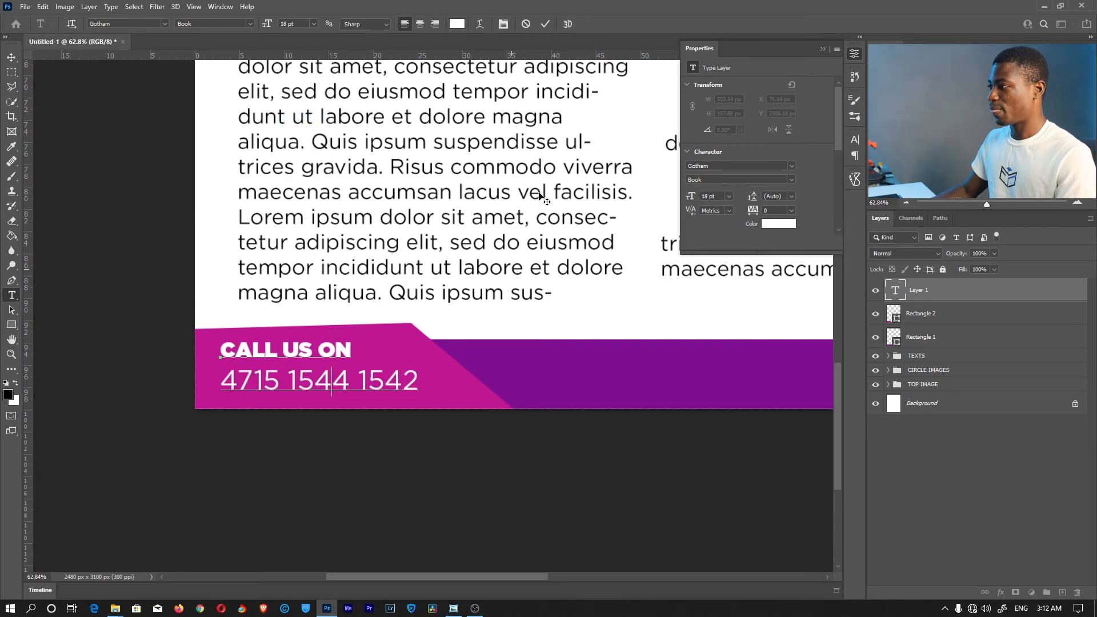
left_click(546, 24)
left_click_drag(723, 326, 368, 384)
Add a 16 pt Lorem ipsum placeholder line in the purple footer and widen its box
left_click_drag(194, 365, 434, 391)
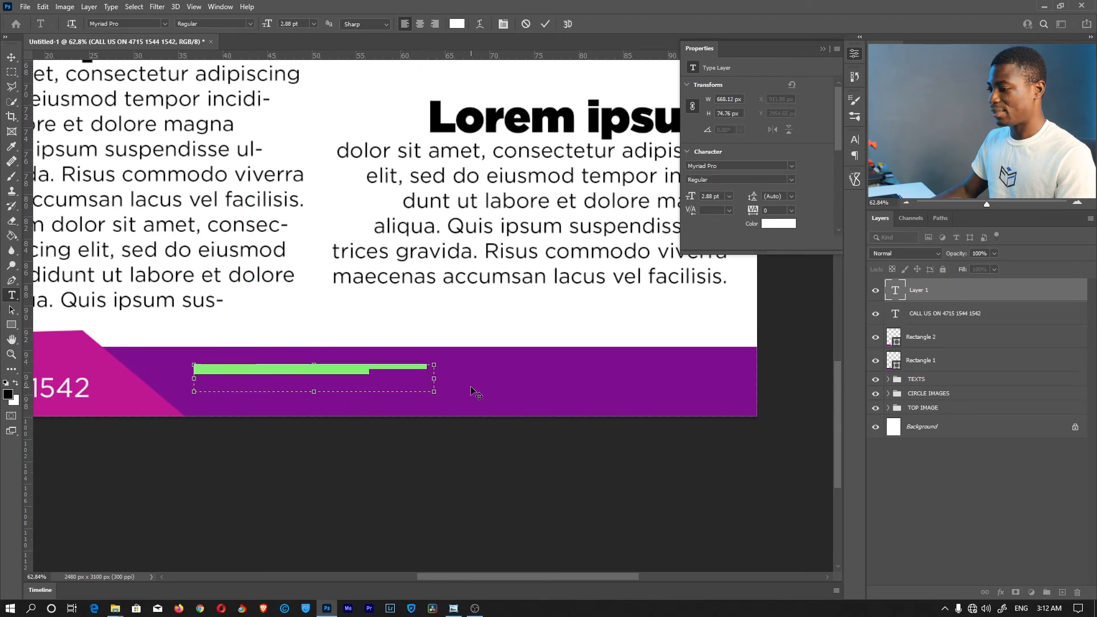
left_click(314, 24)
left_click(300, 112)
left_click(546, 24)
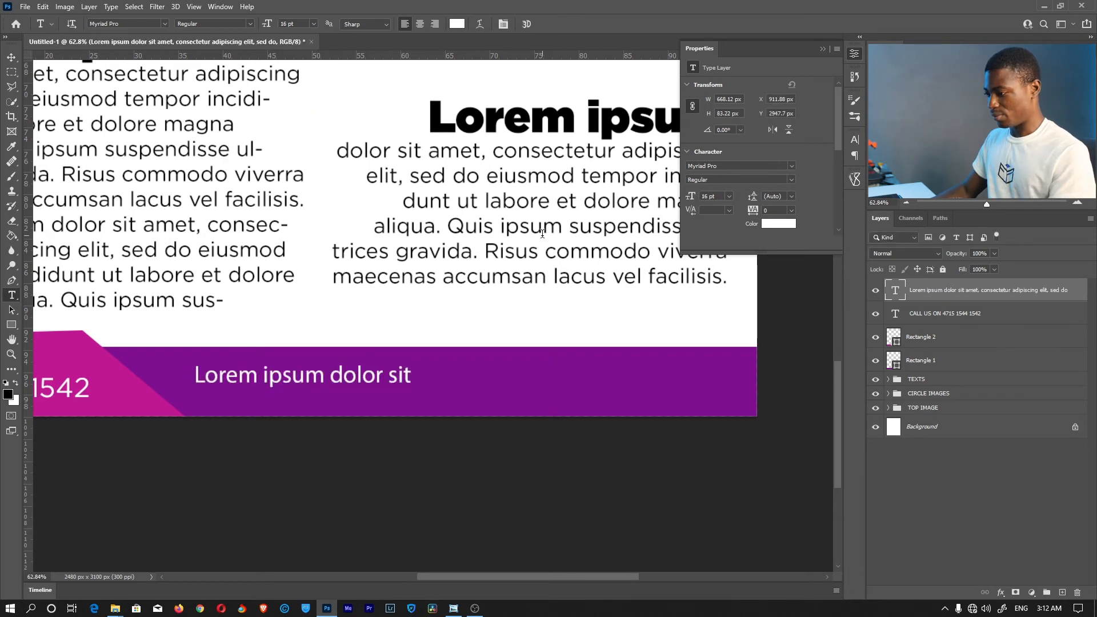
left_click(400, 374)
left_click_drag(434, 379, 747, 379)
left_click(546, 23)
key("z")
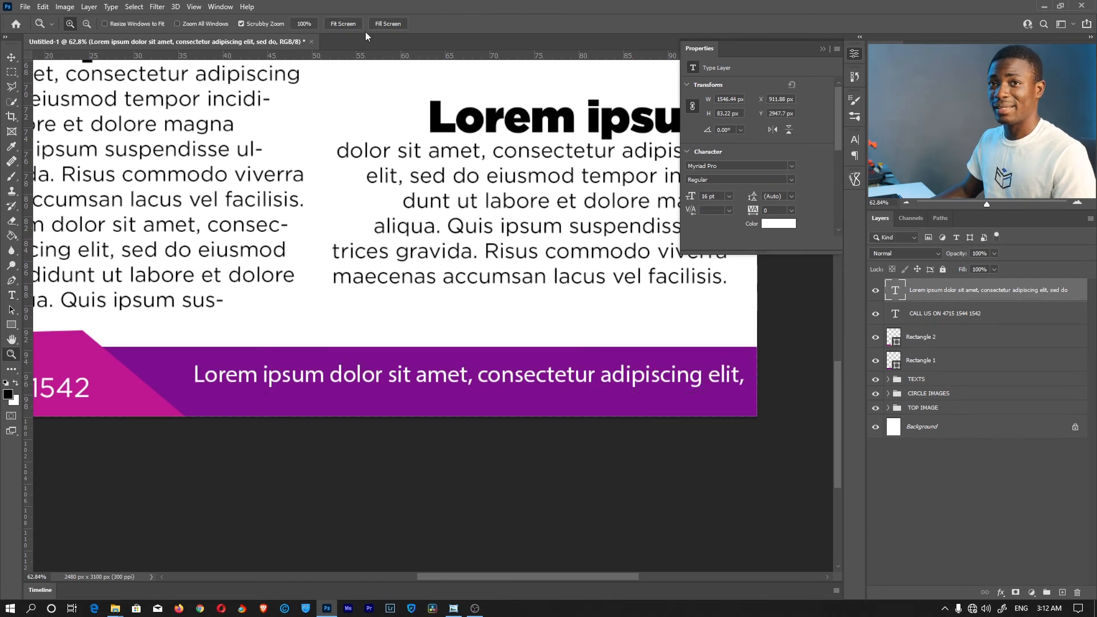
left_click(343, 24)
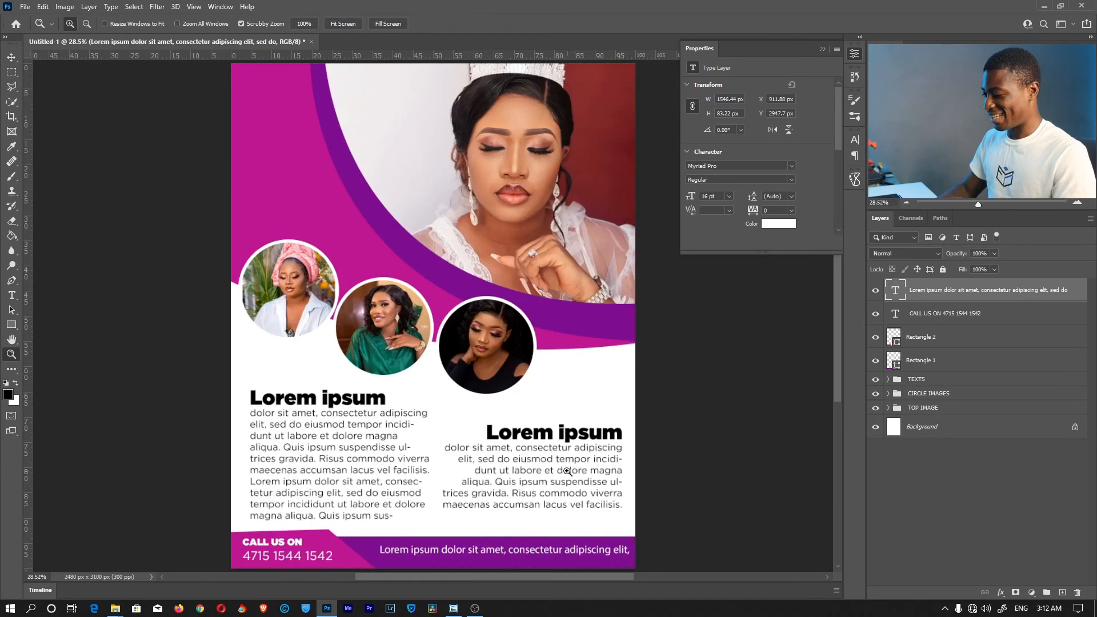
Nudge the footer text line down and left with the arrow keys
key("v")
key("Down")
key("Down")
key("Down")
key("Down")
key("Down")
key("Down")
key("Down")
key("Down")
key("Down")
key("Left")
key("Left")
key("Left")
key("Left")
key("Left")
key("Left")
key("Left")
key("Left")
key("Left")
key("Left")
key("Left")
key("Left")
key("Left")
key("Left")
key("Left")
key("Left")
key("z")
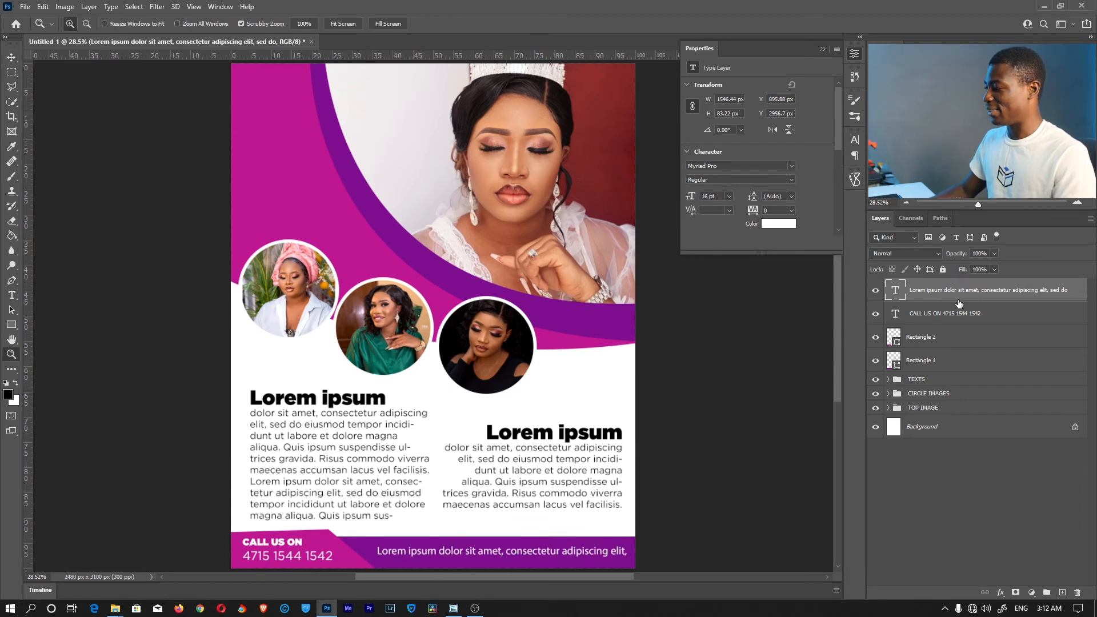
Group the footer layers from Rectangle 1 to the top text into a group named BOTTOM
left_click(1036, 512)
left_click(951, 369)
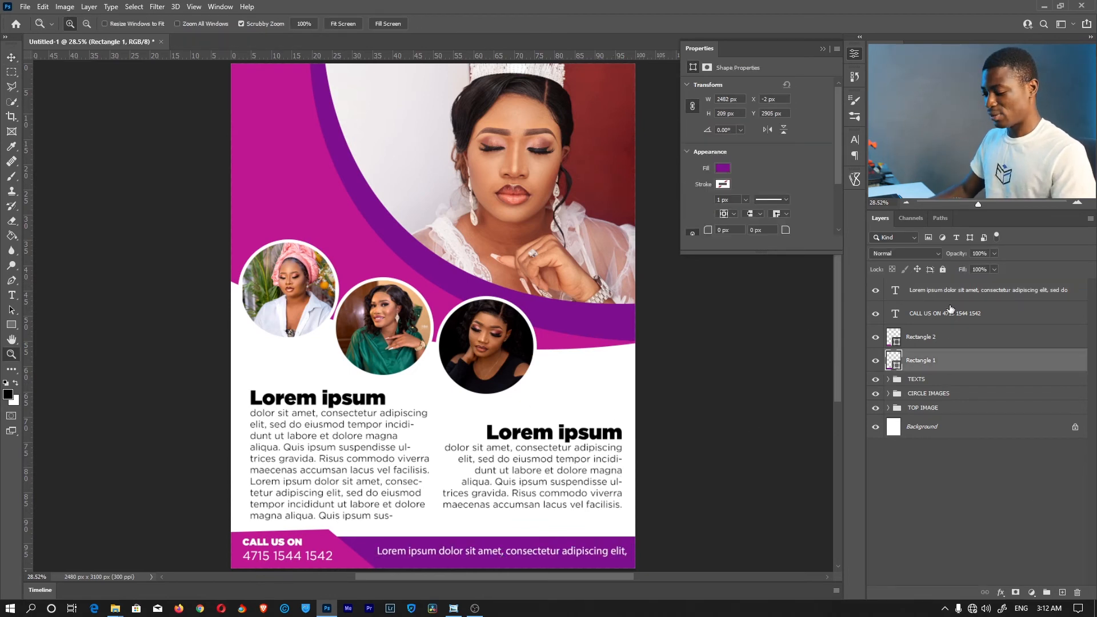
left_click(950, 294, "shift")
key("ctrl+g")
double_click(920, 286)
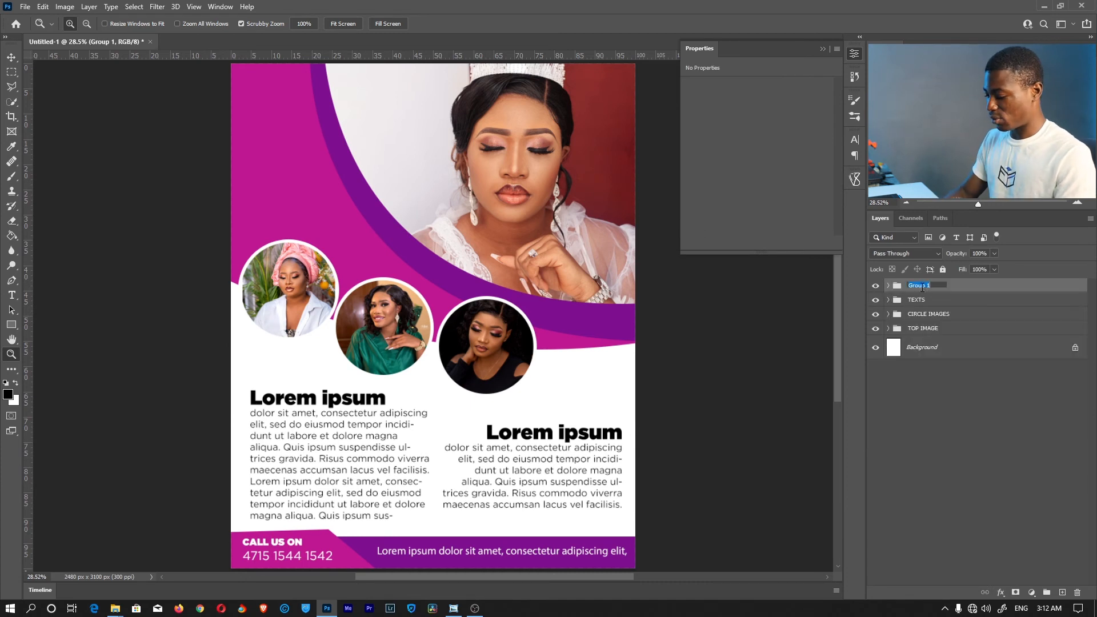
type("BOTTOM")
key("Return")
left_click(921, 426)
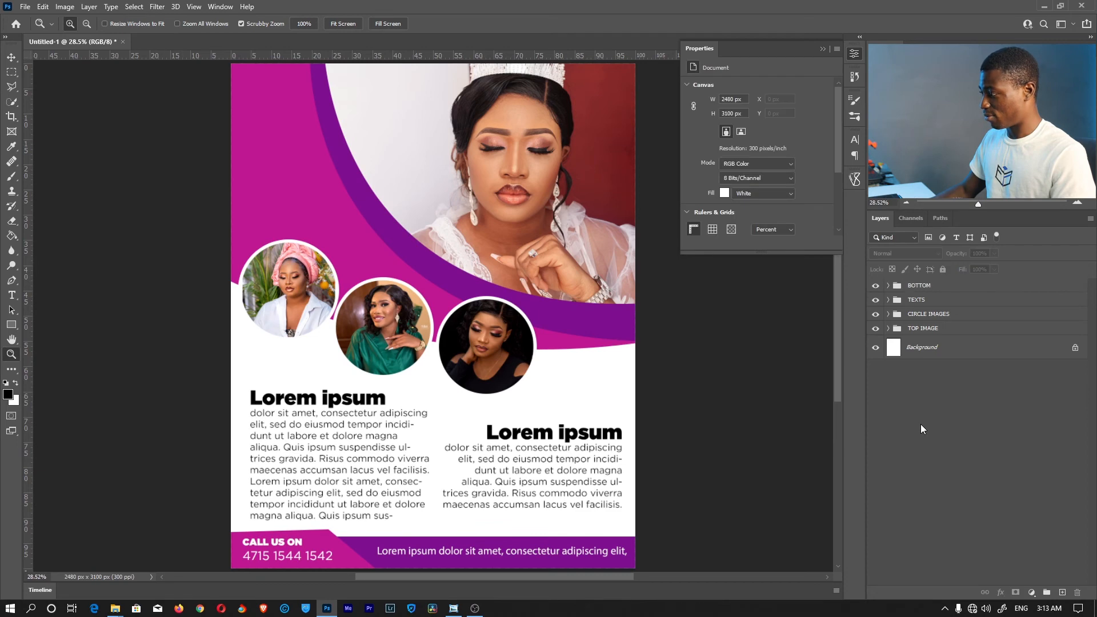
key("ctrl+s")
left_click(524, 327)
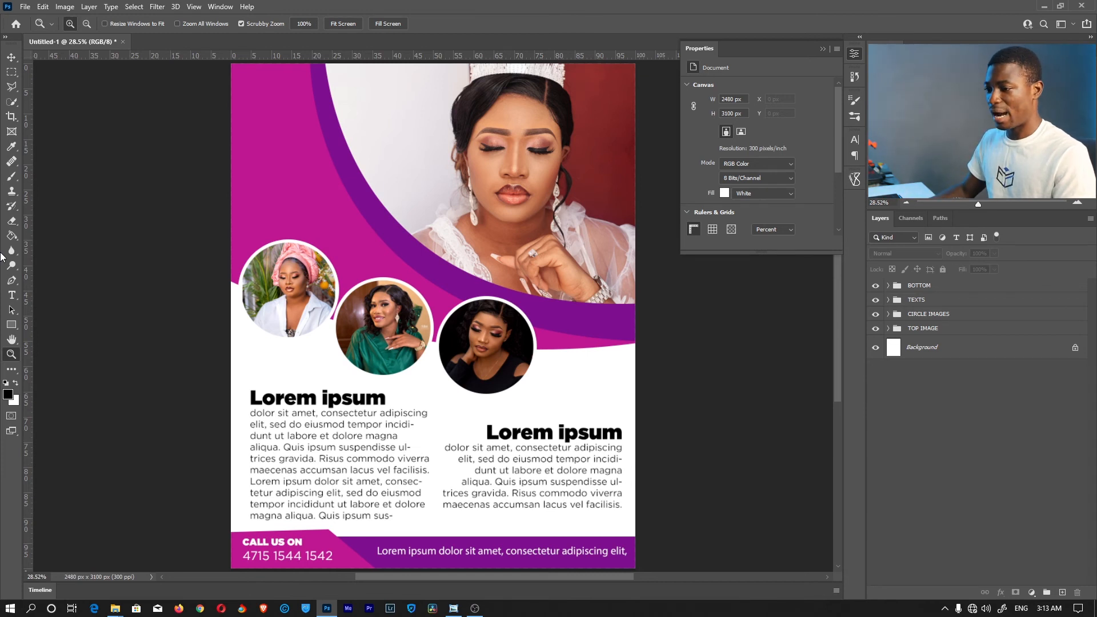
Draw a 750 px circle with the Ellipse Tool at the flyer's top left
left_click_drag(12, 325, 47, 336)
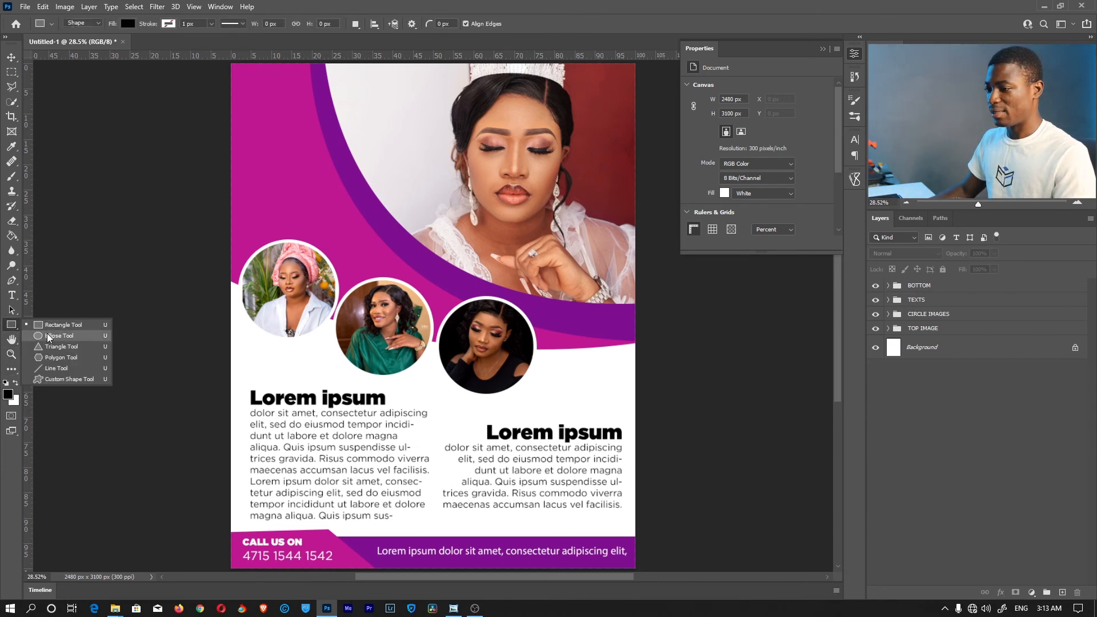
left_click(47, 336)
left_click_drag(266, 101, 391, 224)
key("v")
left_click_drag(354, 168, 350, 164)
Set the circle's fill colour to white
double_click(892, 288)
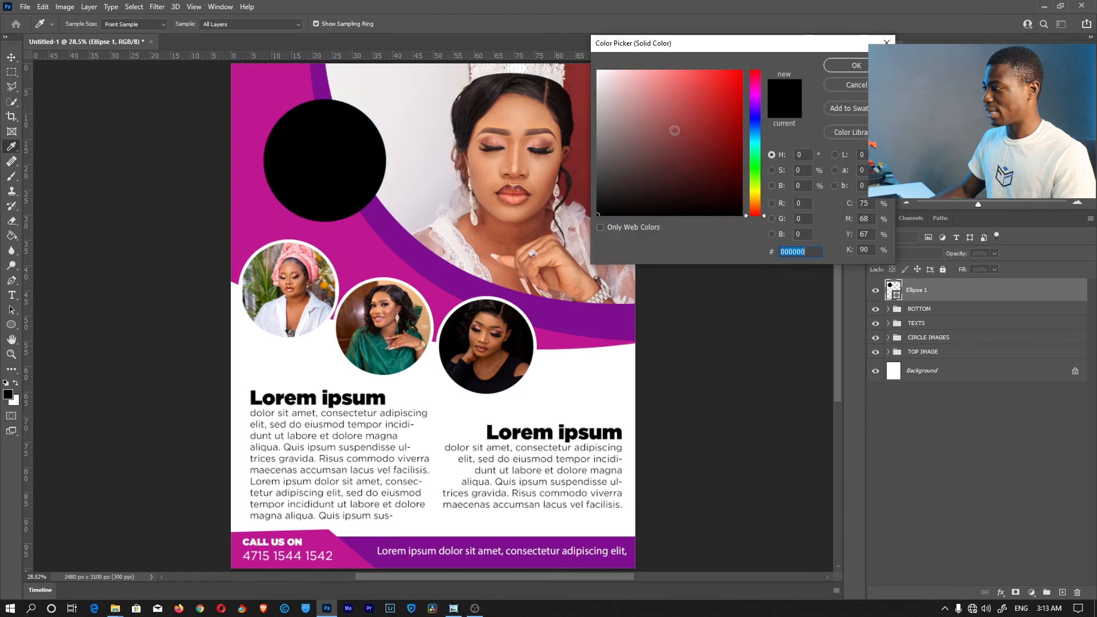
left_click(603, 70)
left_click(838, 68)
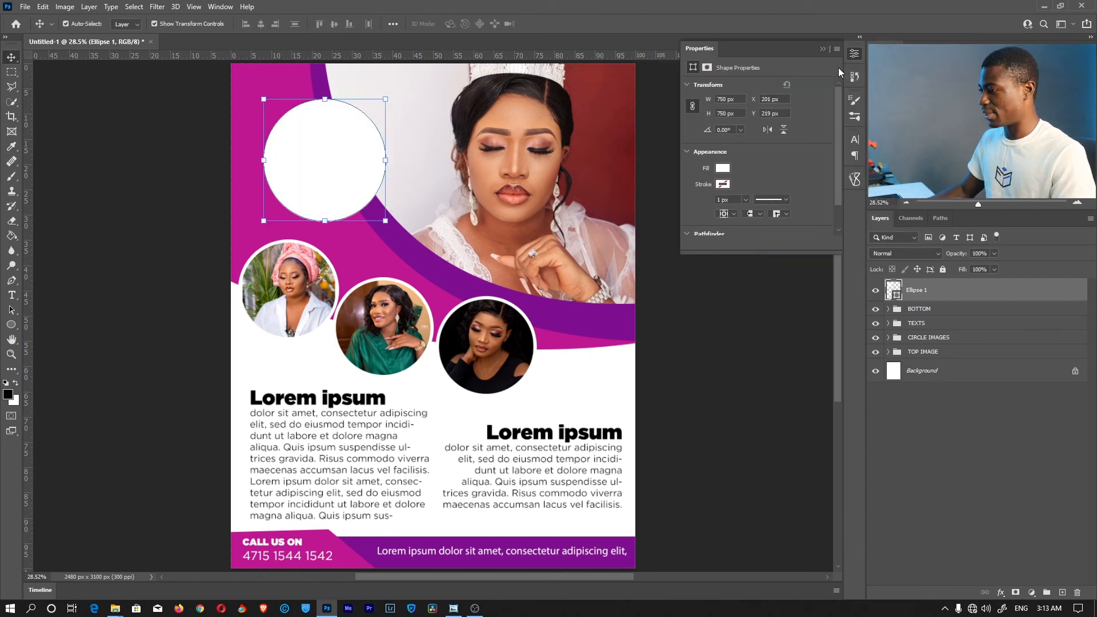
left_click(999, 488)
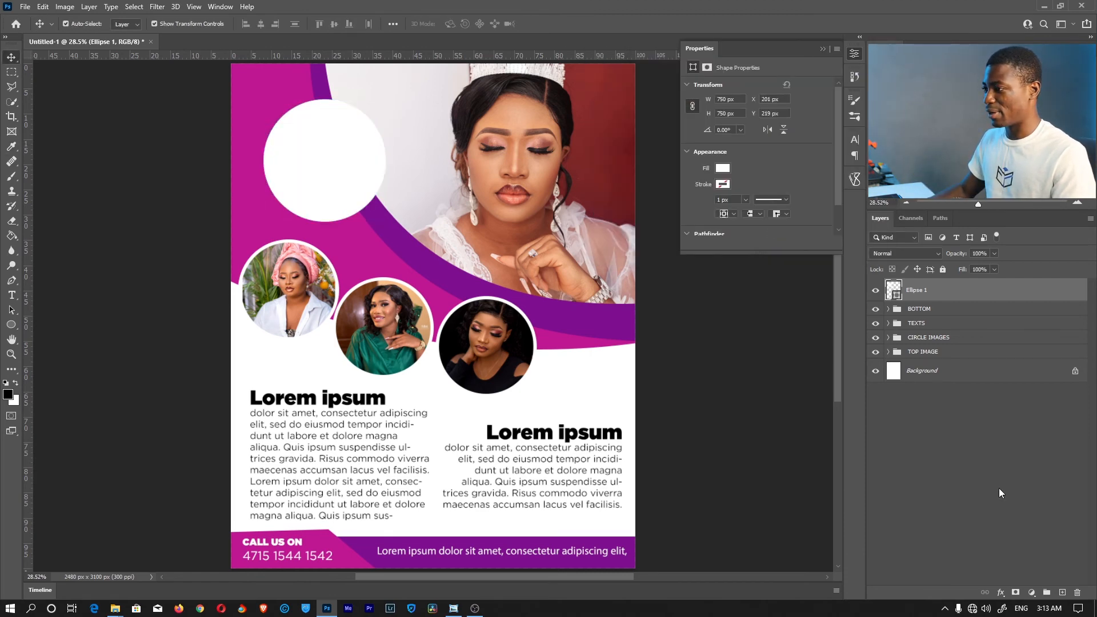
left_click(921, 293)
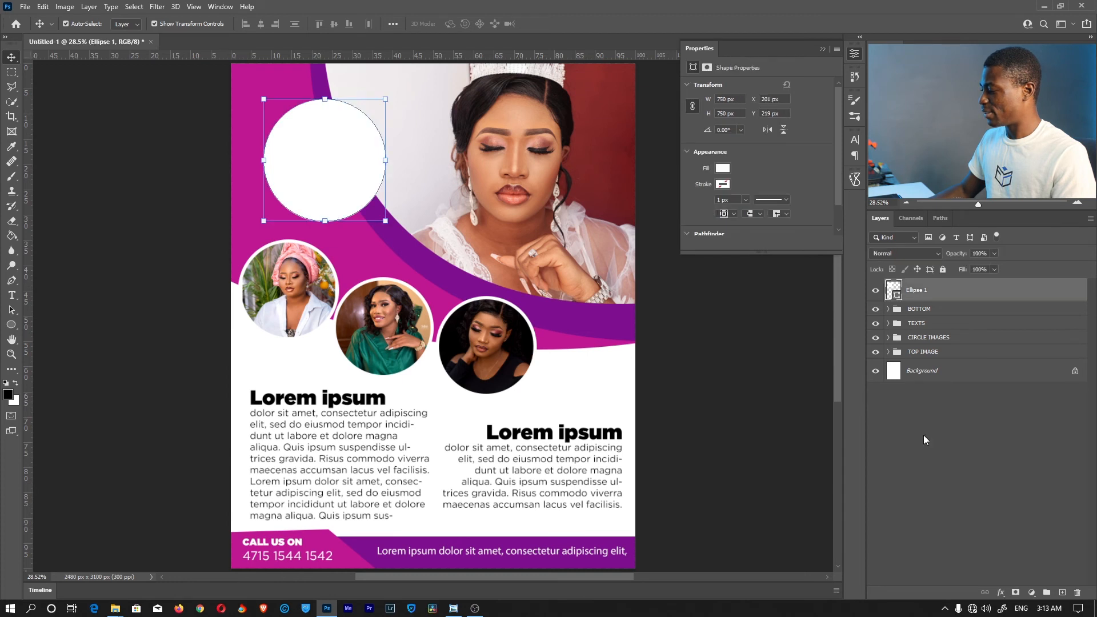
Add a 30 px Stroke effect to the circle, sampled from the flyer's purple #7e0f8e
left_click(1001, 592)
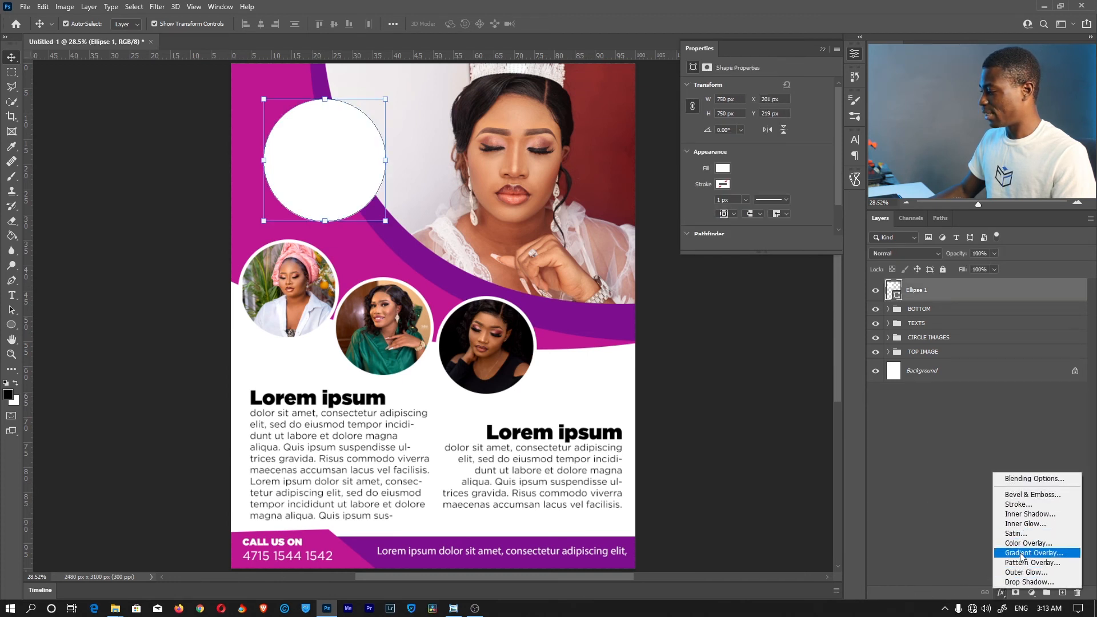
left_click(1023, 505)
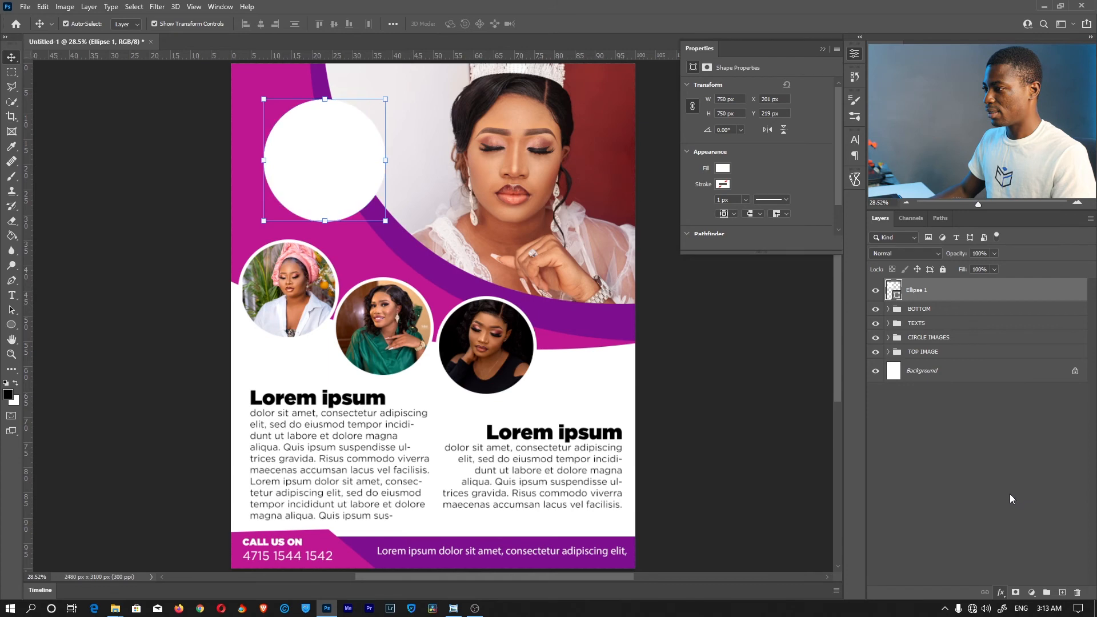
left_click(604, 142)
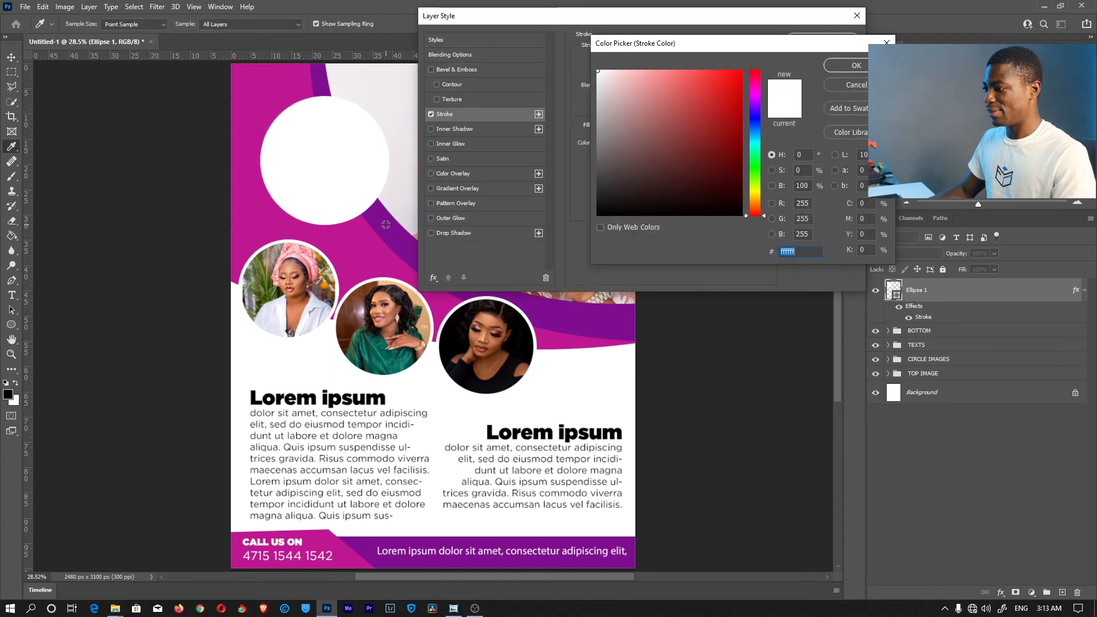
left_click(386, 225)
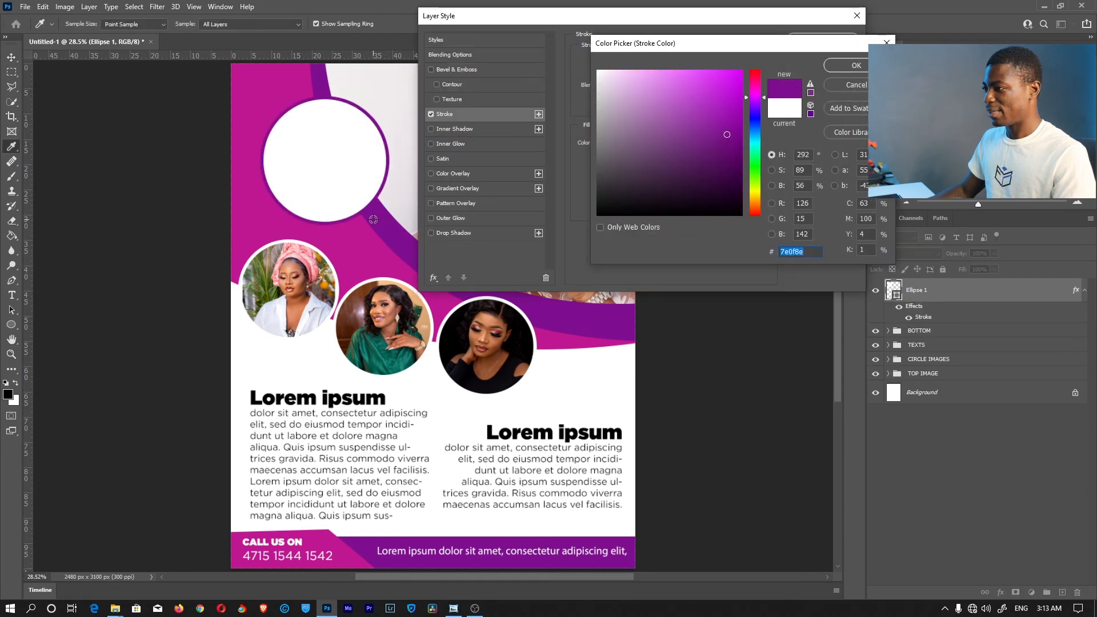
left_click(839, 70)
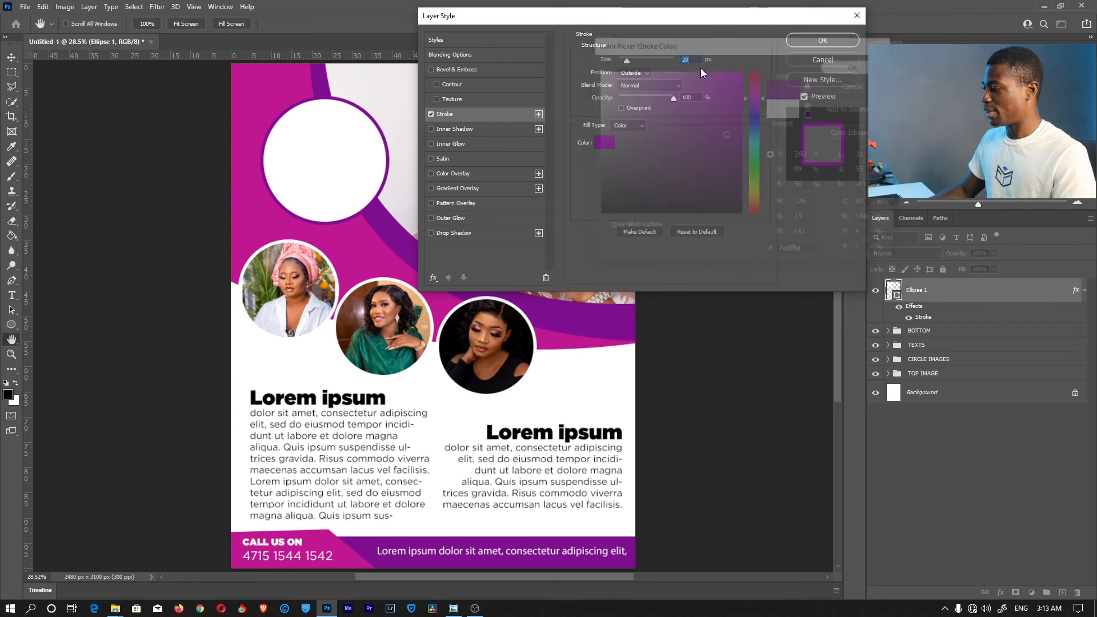
type("50")
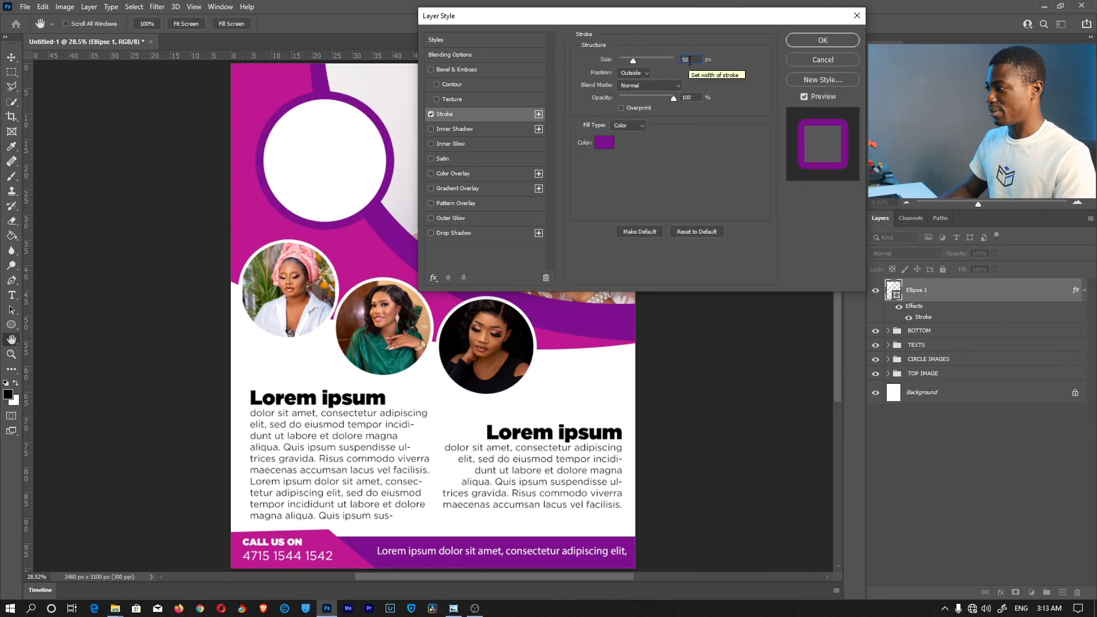
key("BackSpace")
key("BackSpace")
type("30")
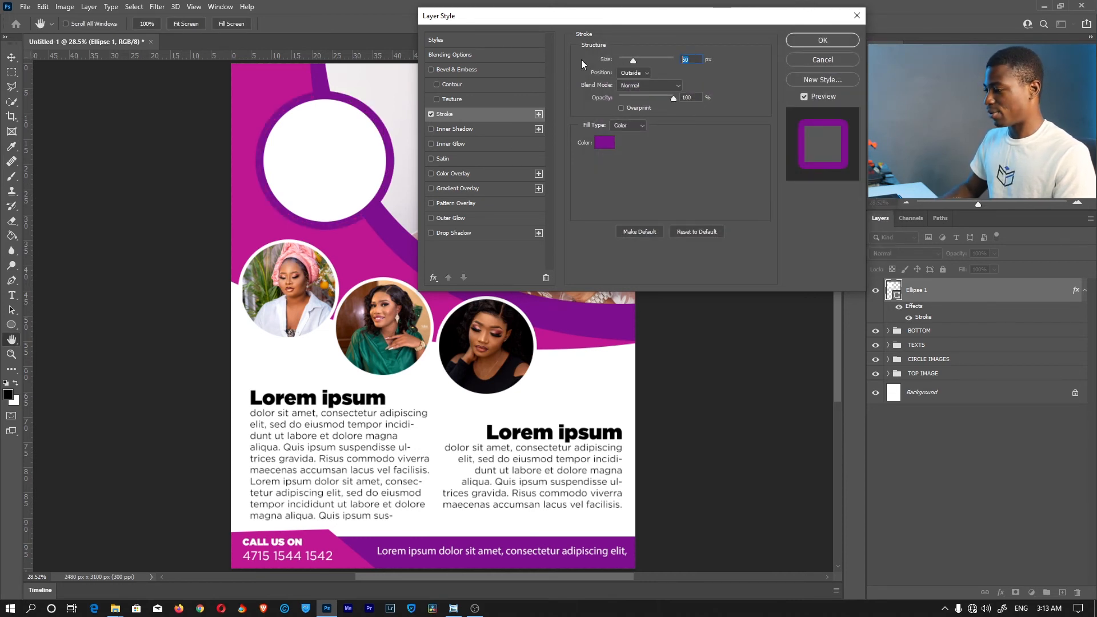
left_click(823, 40)
left_click(946, 482)
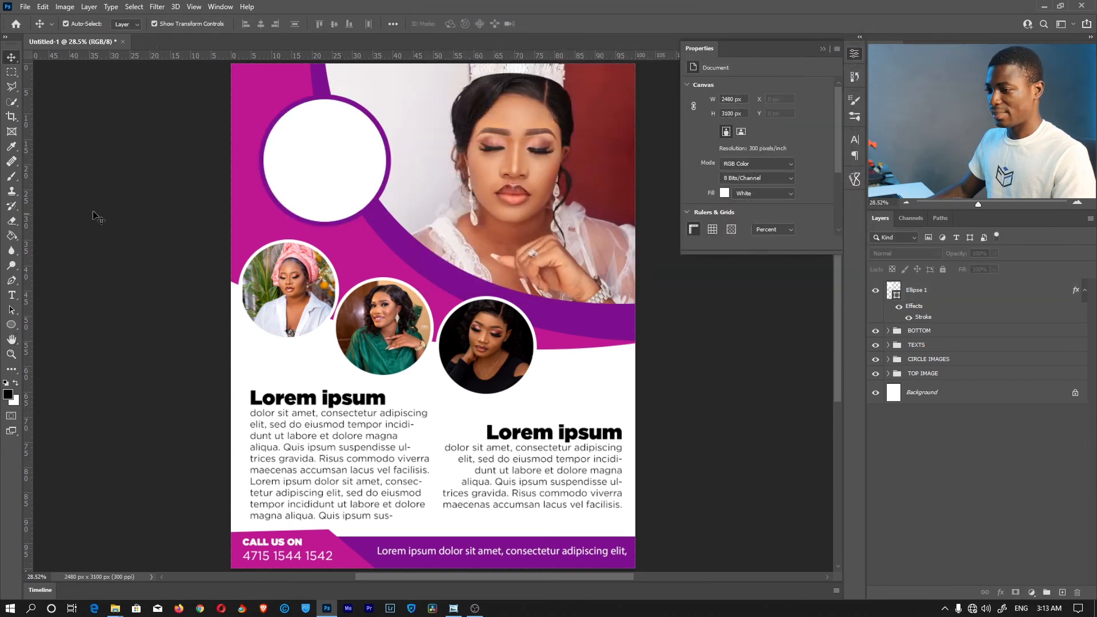
Type black '50% / OFF / ON ALL MAKEUP' inside the circle and centre-align it
left_click(12, 295)
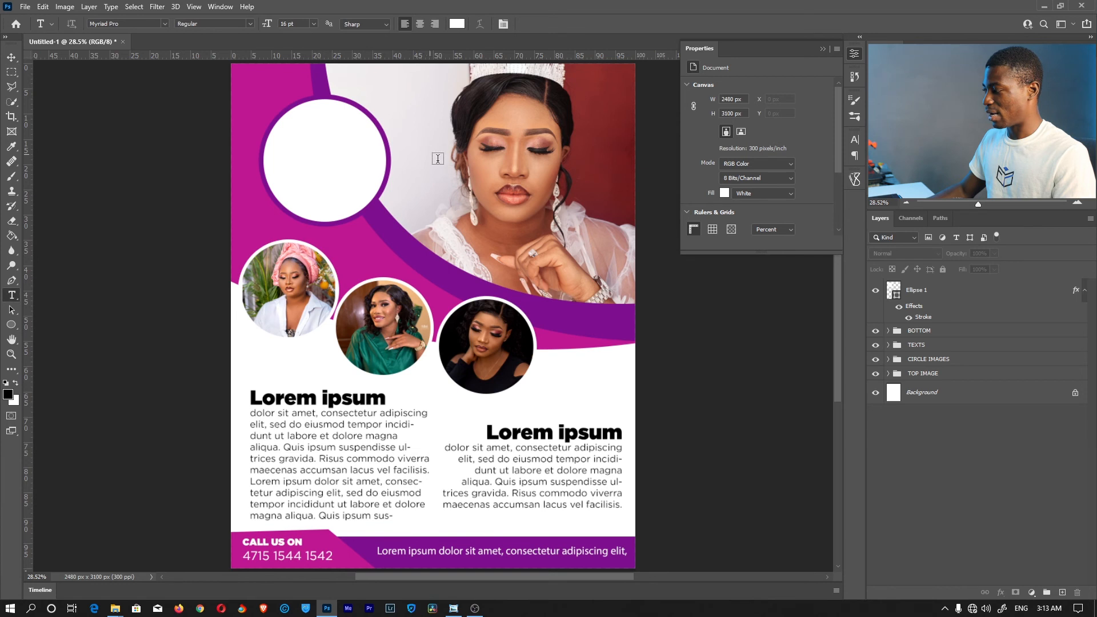
left_click(1082, 290)
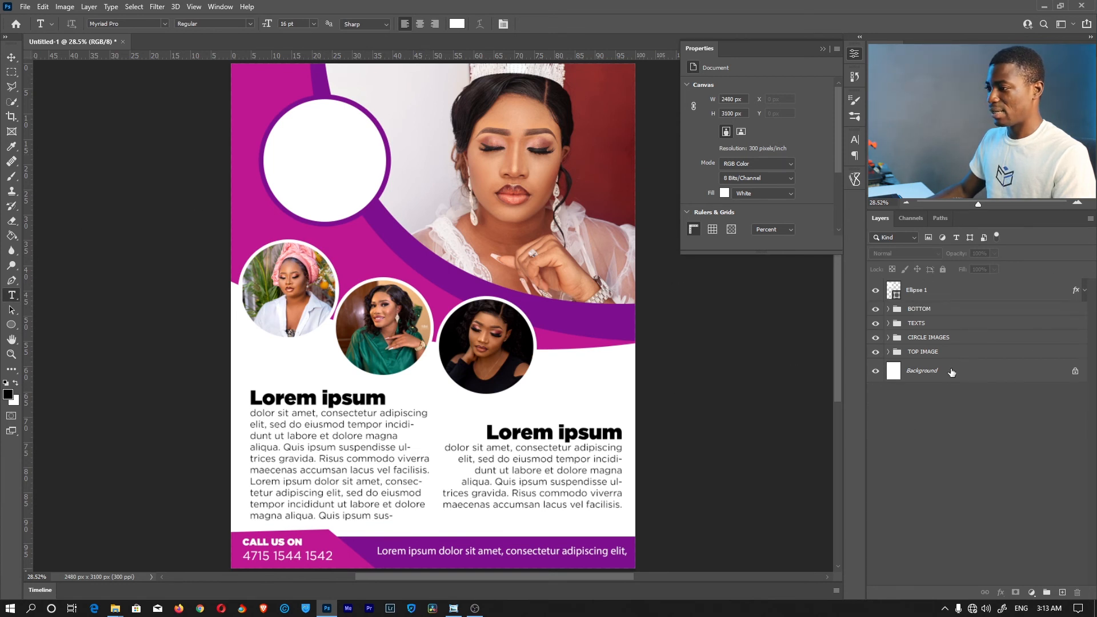
key("d")
left_click(335, 163)
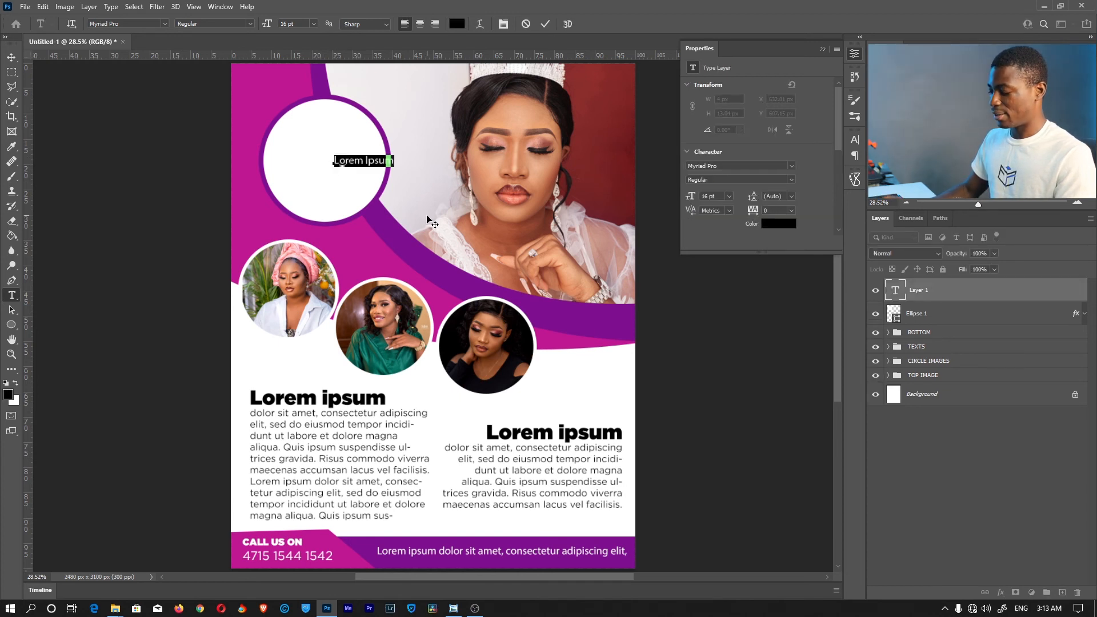
type("50%")
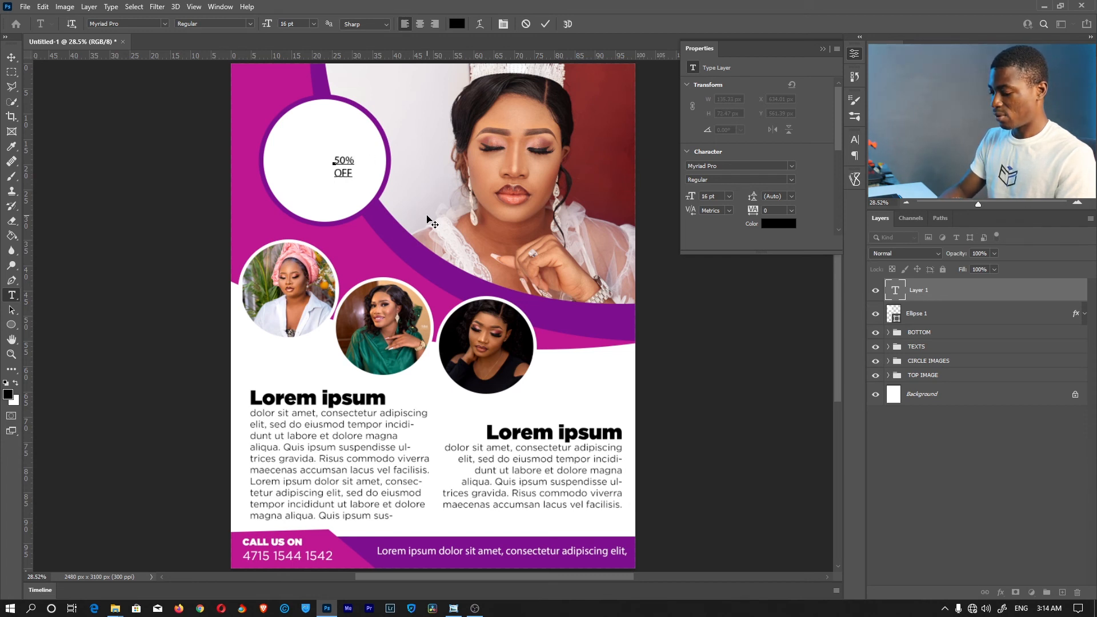
type("MM")
key("BackSpace")
type("KEUP")
key("ctrl+a")
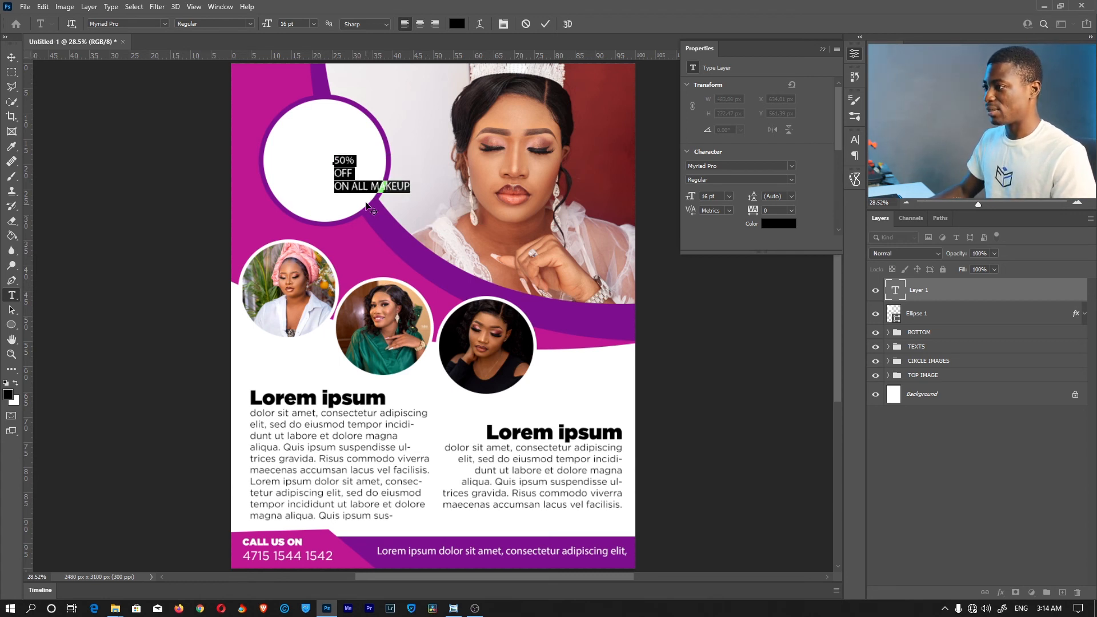
left_click(420, 24)
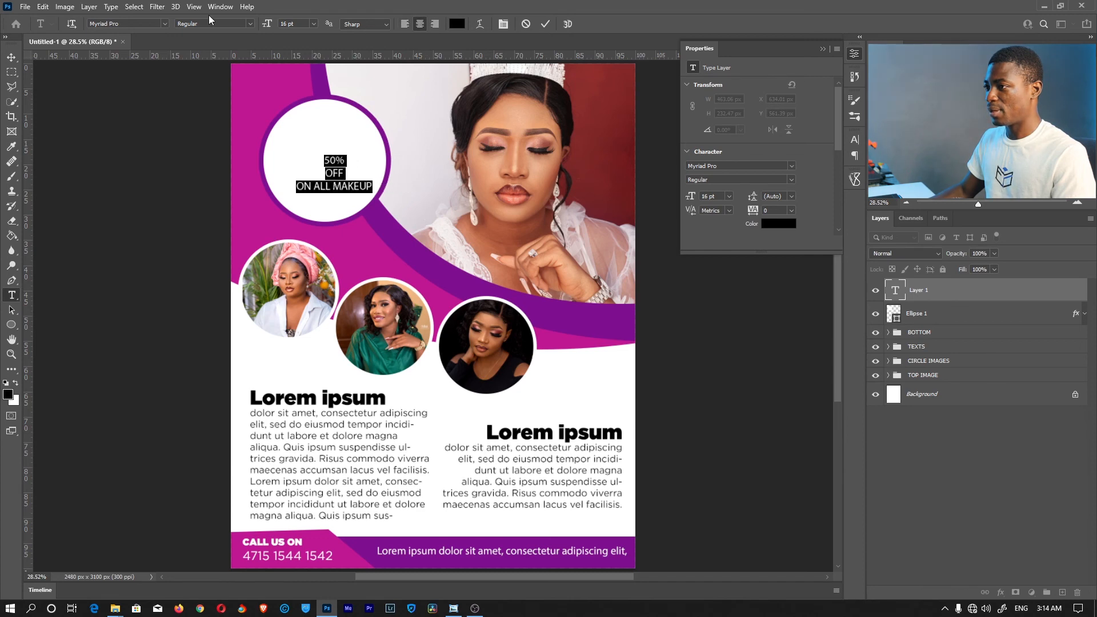
Change the badge text font to non-italic Gotham Thin
left_click(166, 23)
key("Escape")
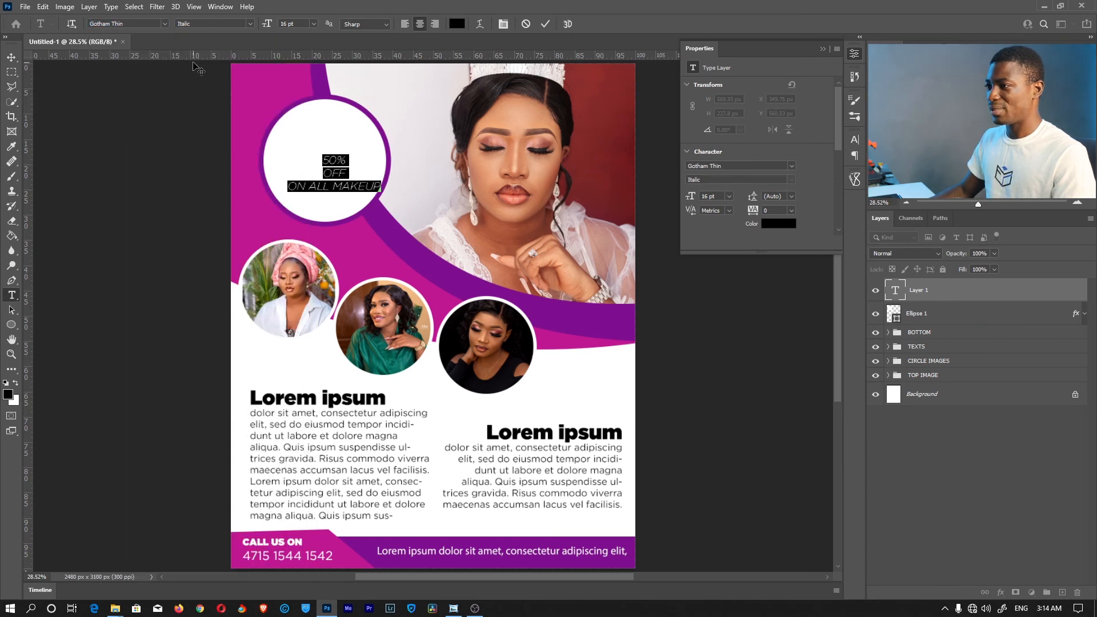
left_click(249, 24)
left_click(249, 24)
left_click(162, 24)
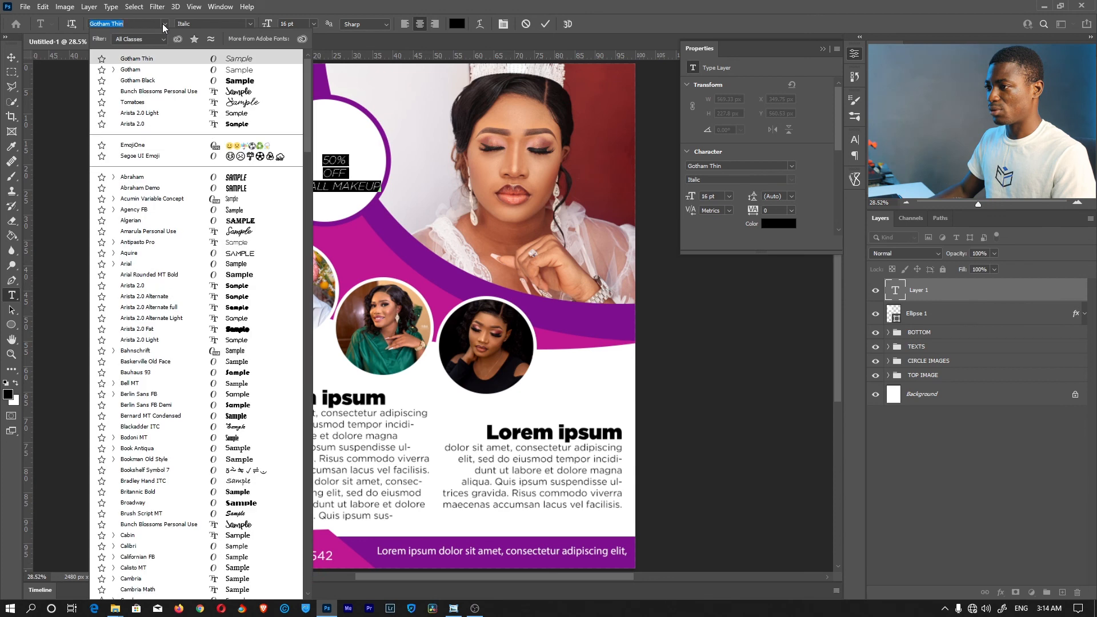
left_click(152, 69)
left_click(164, 23)
left_click(155, 69)
left_click(351, 170)
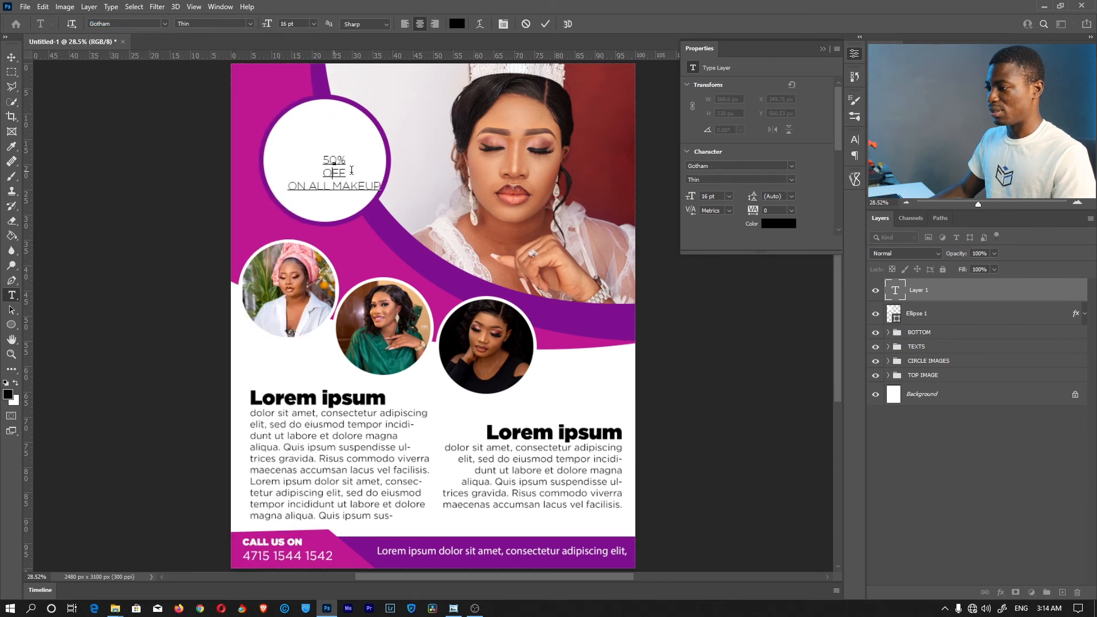
Make '50%' Gotham Ultra at 72 pt
left_click_drag(348, 160, 297, 139)
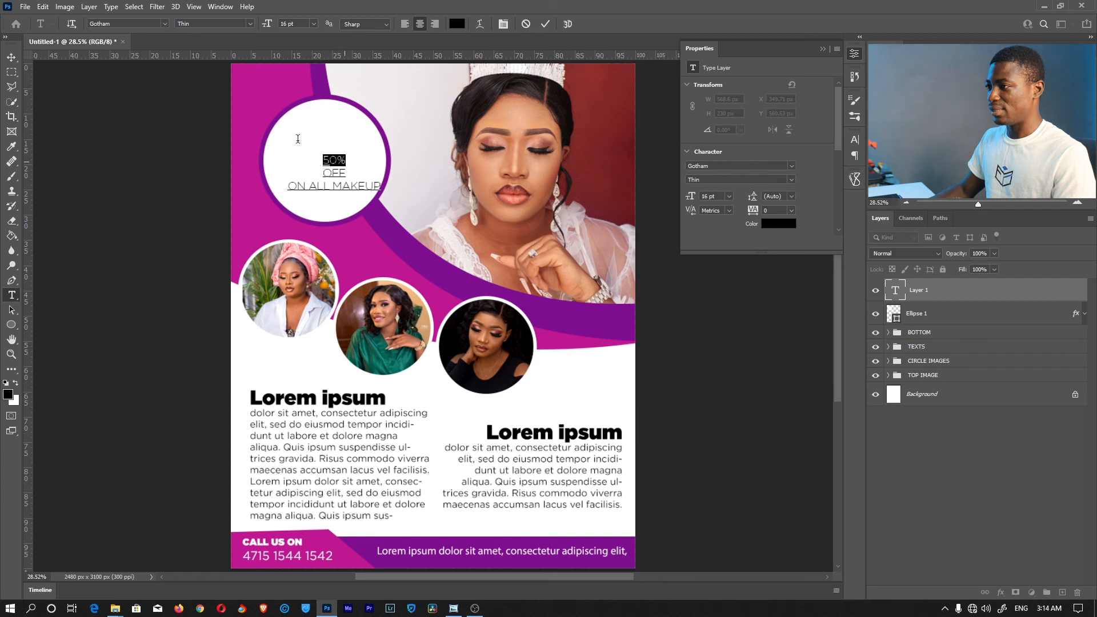
left_click(253, 23)
left_click(229, 73)
left_click_drag(272, 24, 309, 23)
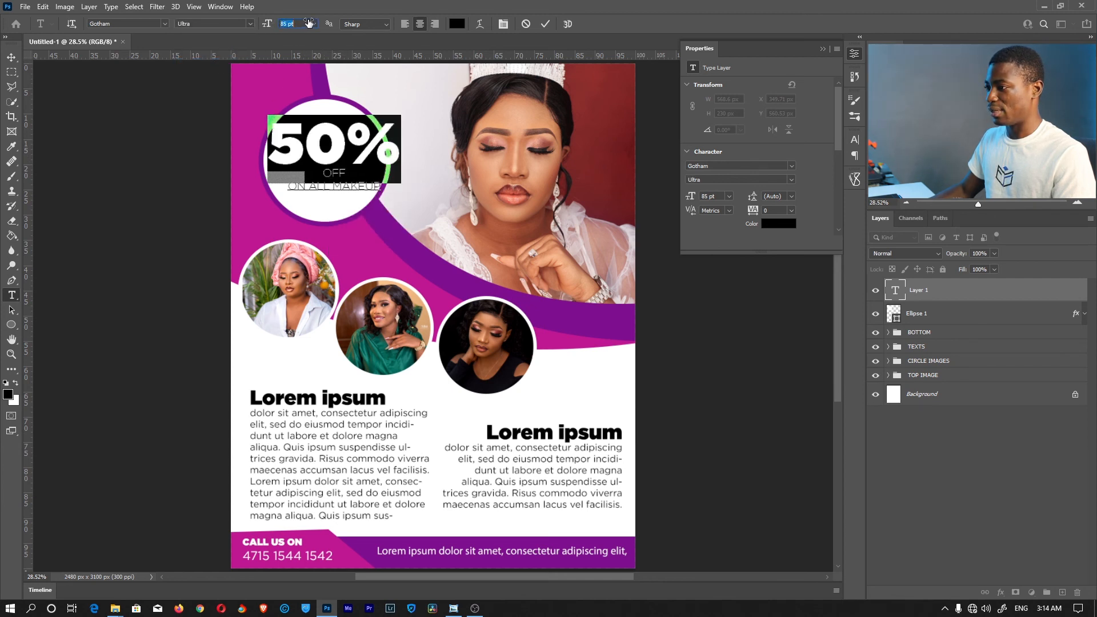
left_click(314, 24)
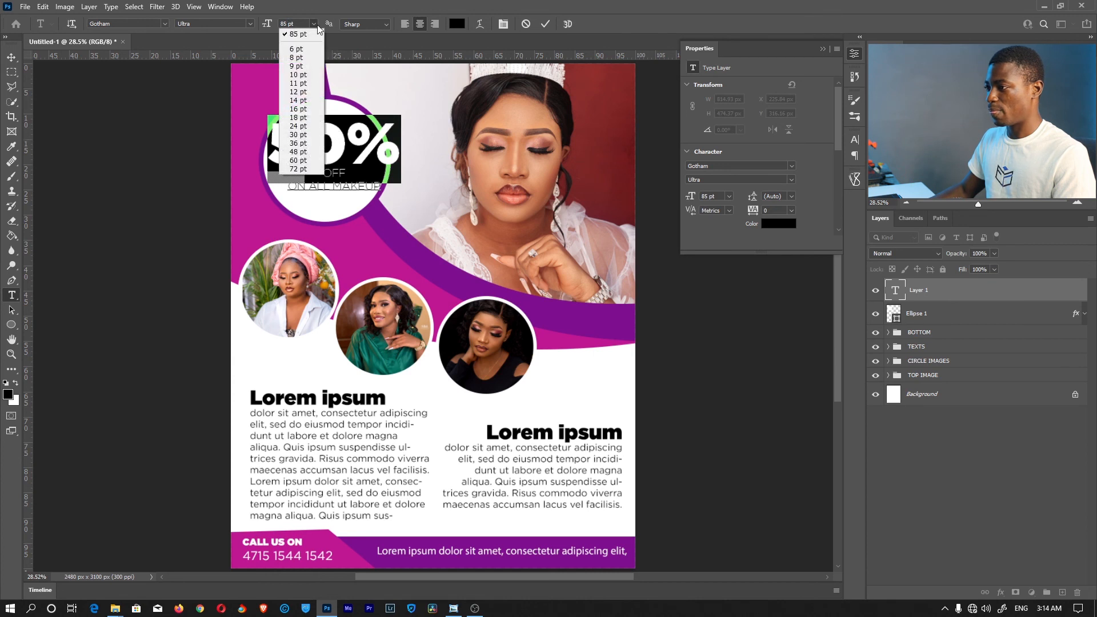
left_click(311, 169)
Make 'OFF' Gotham Ultra at 24 pt and shift the badge text slightly left
left_click_drag(346, 174, 299, 163)
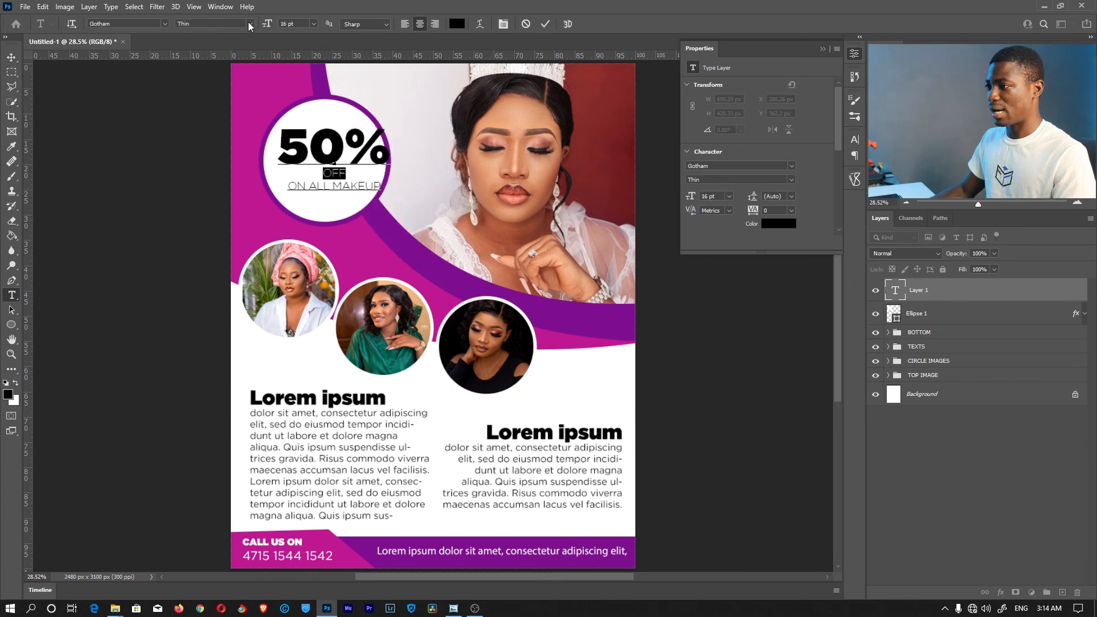
left_click(250, 24)
left_click(222, 62)
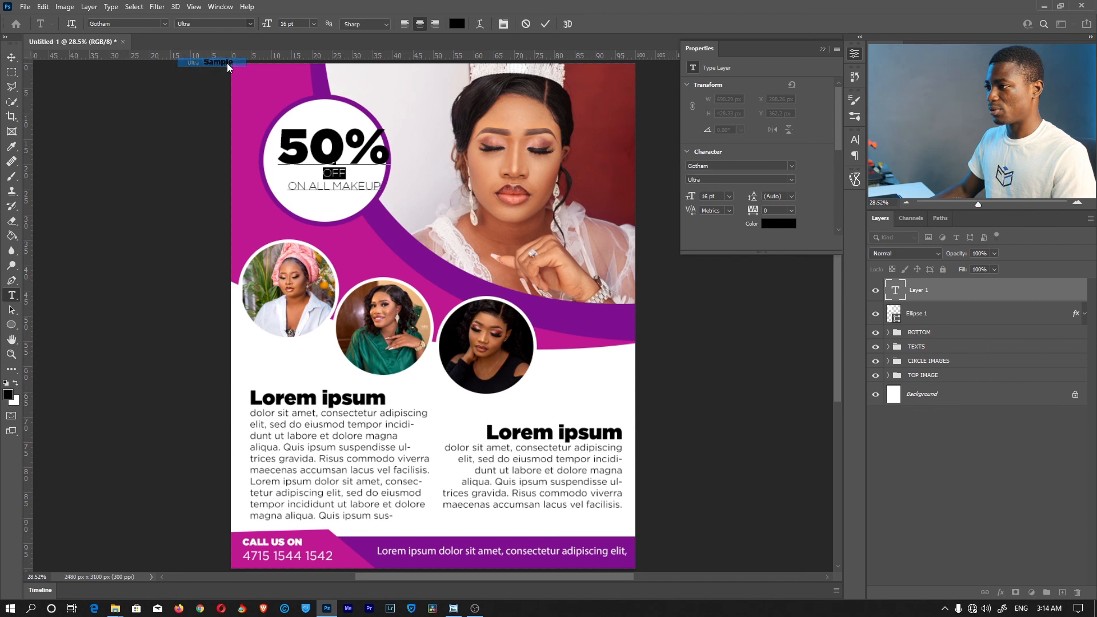
left_click_drag(274, 25, 288, 26)
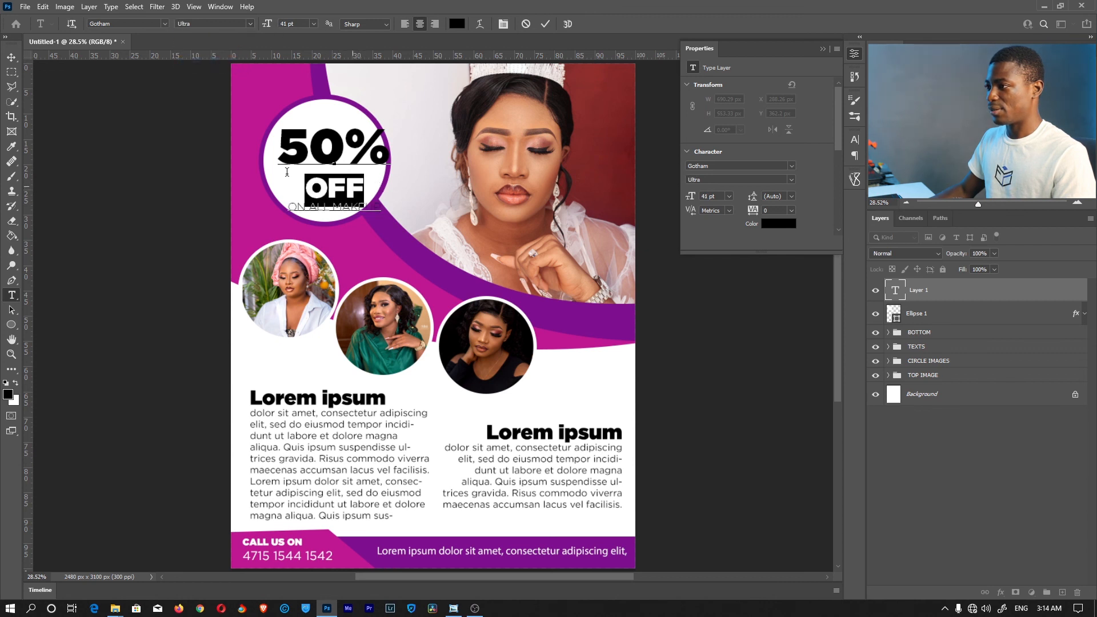
left_click(313, 26)
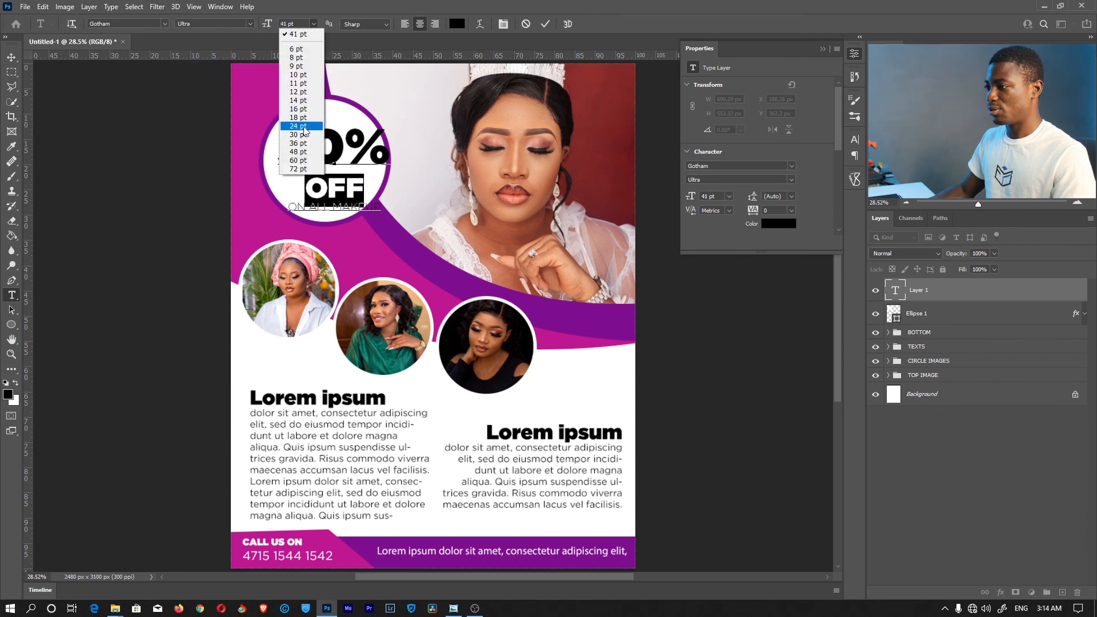
left_click(304, 126)
left_click(352, 193)
left_click_drag(389, 218, 384, 218)
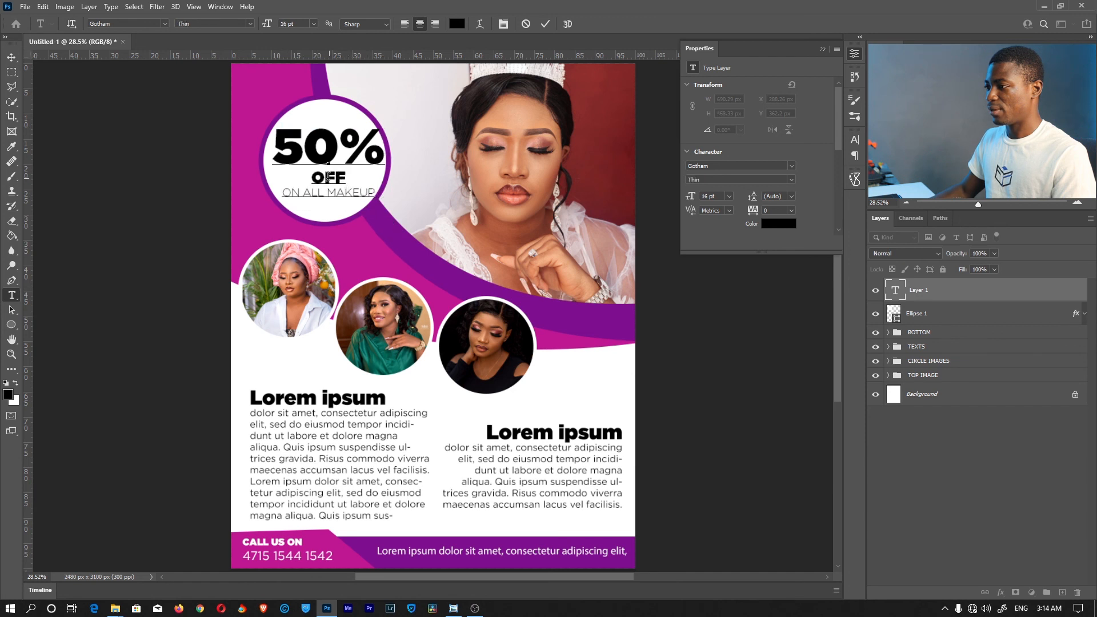
left_click_drag(349, 176, 309, 178)
Replace the bold OFF with thin 'OFF' at the start of the ON ALL MAKEUP line
key("BackSpace")
key("Delete")
type("OFF")
left_click(309, 180)
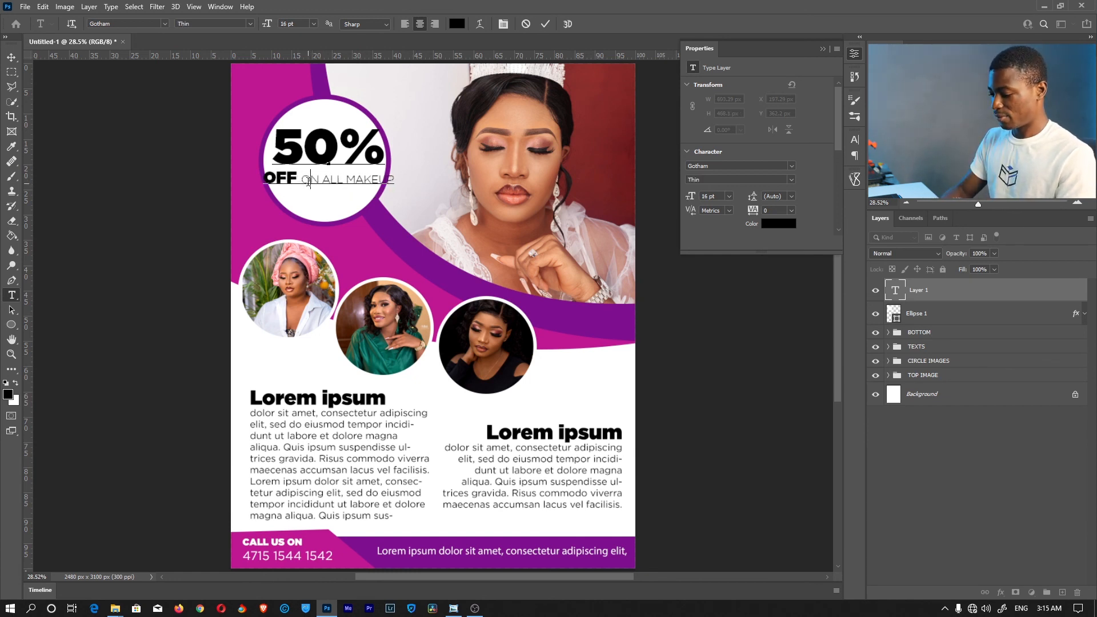
type("FF ON")
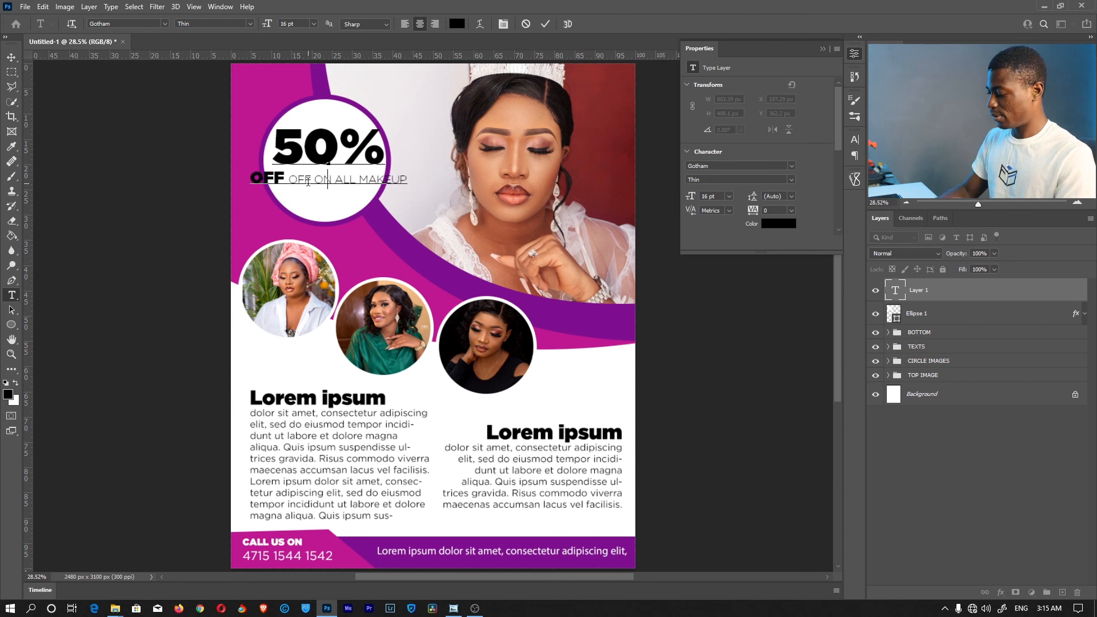
key("BackSpace")
key("Home")
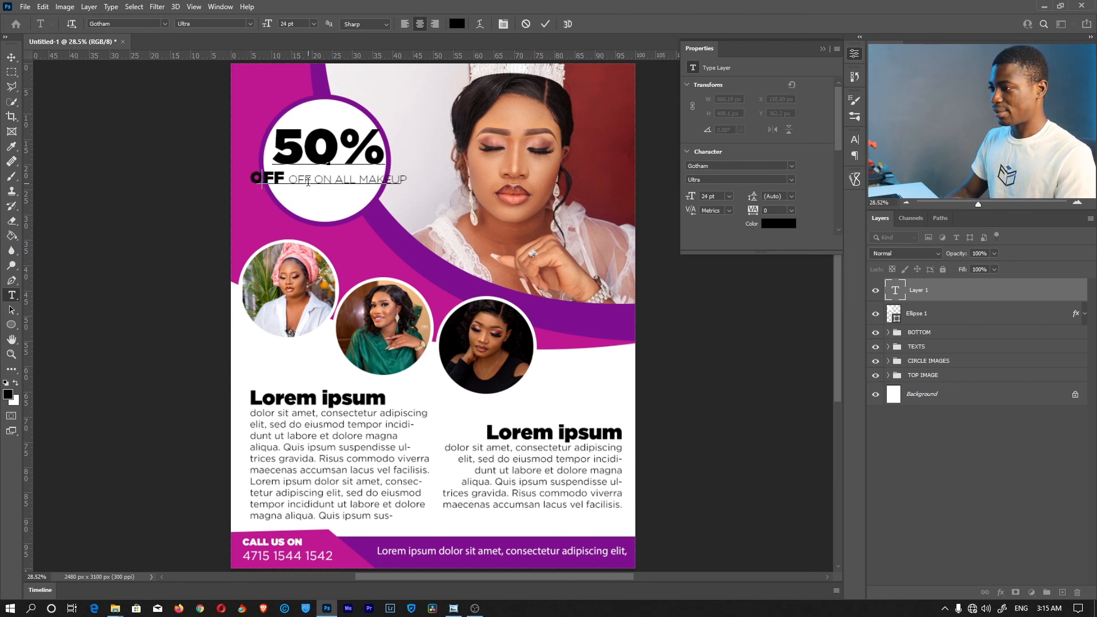
key("Delete")
key("Delete")
key("Delete")
key("Delete")
key("Delete")
type("O")
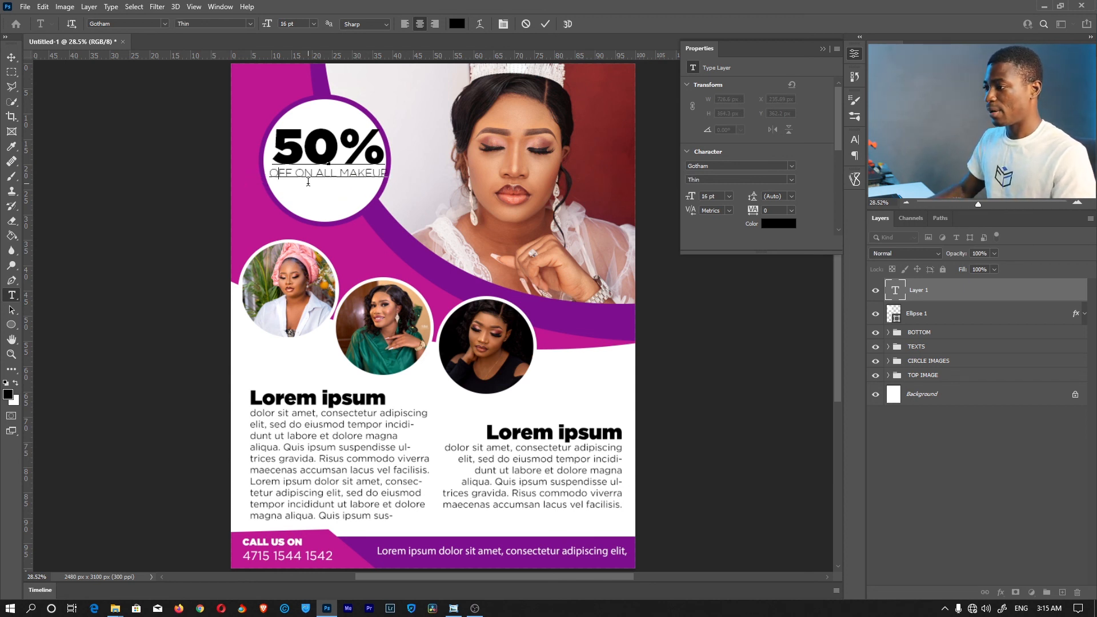
left_click_drag(334, 210, 333, 212)
Break the line before 'ALL MAKEUP', commit the text, and zoom out to the whole flyer
left_click_drag(388, 176, 278, 176)
left_click(316, 176)
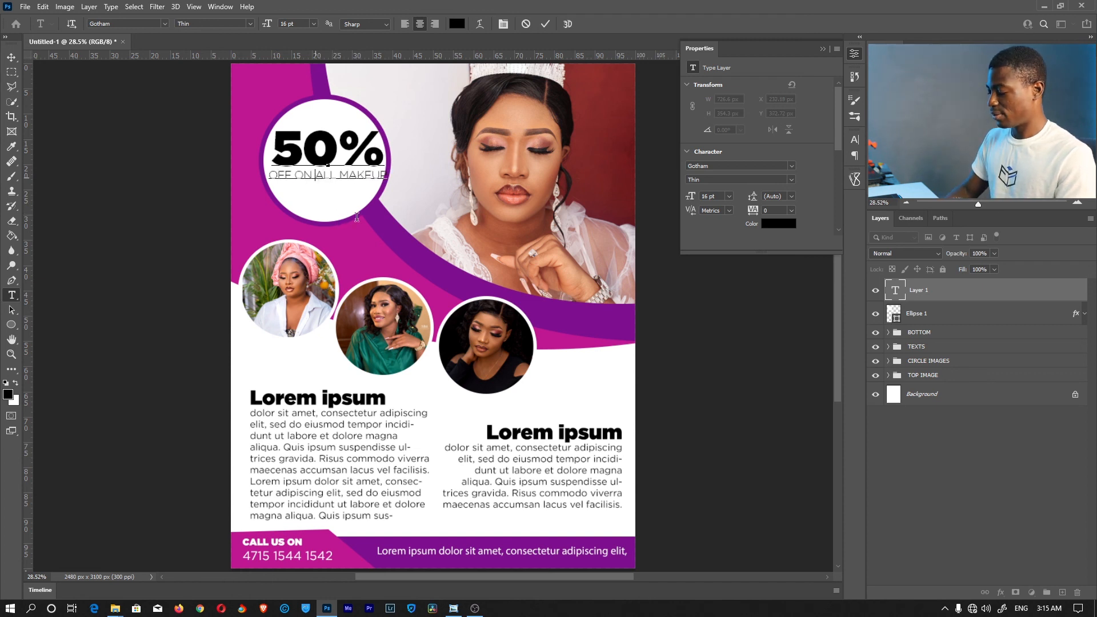
key("Return")
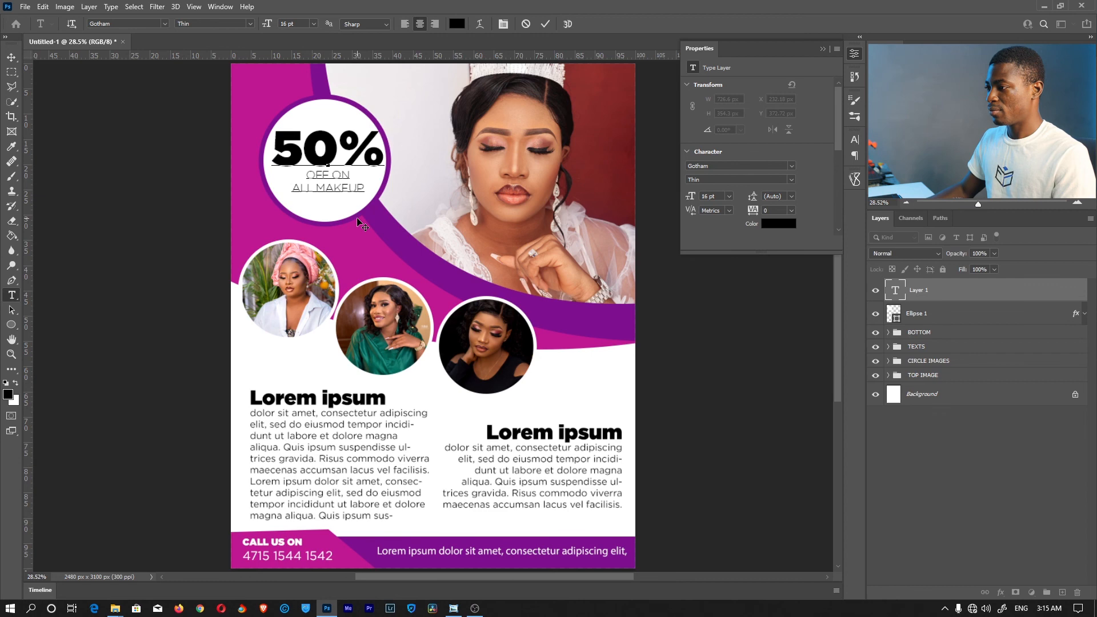
left_click_drag(350, 175, 303, 178)
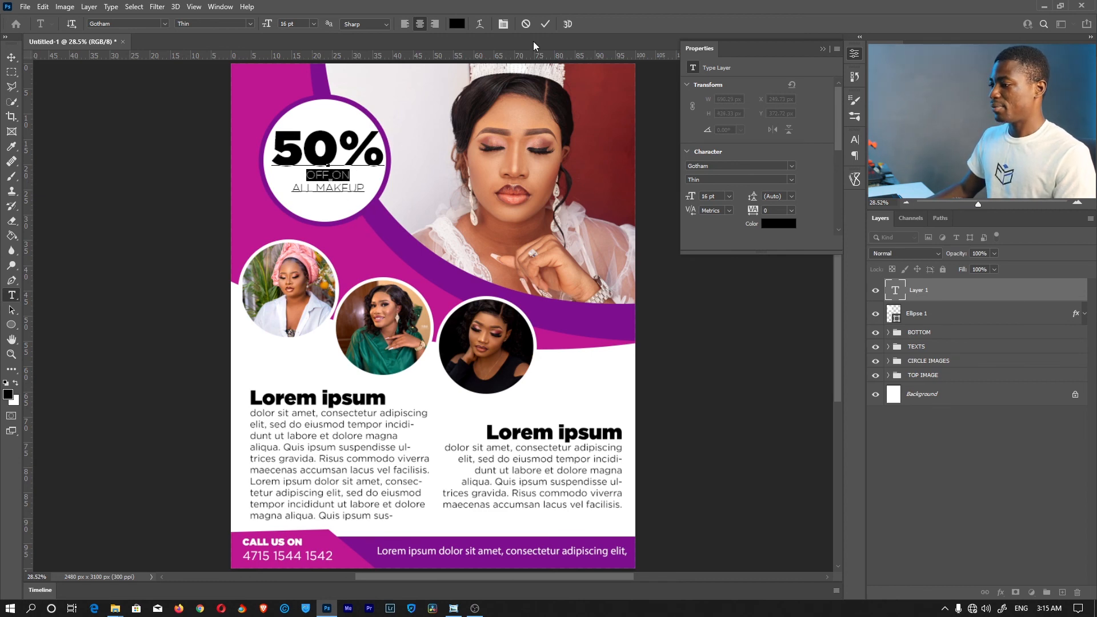
left_click(544, 26)
key("z")
left_click_drag(504, 313, 465, 314)
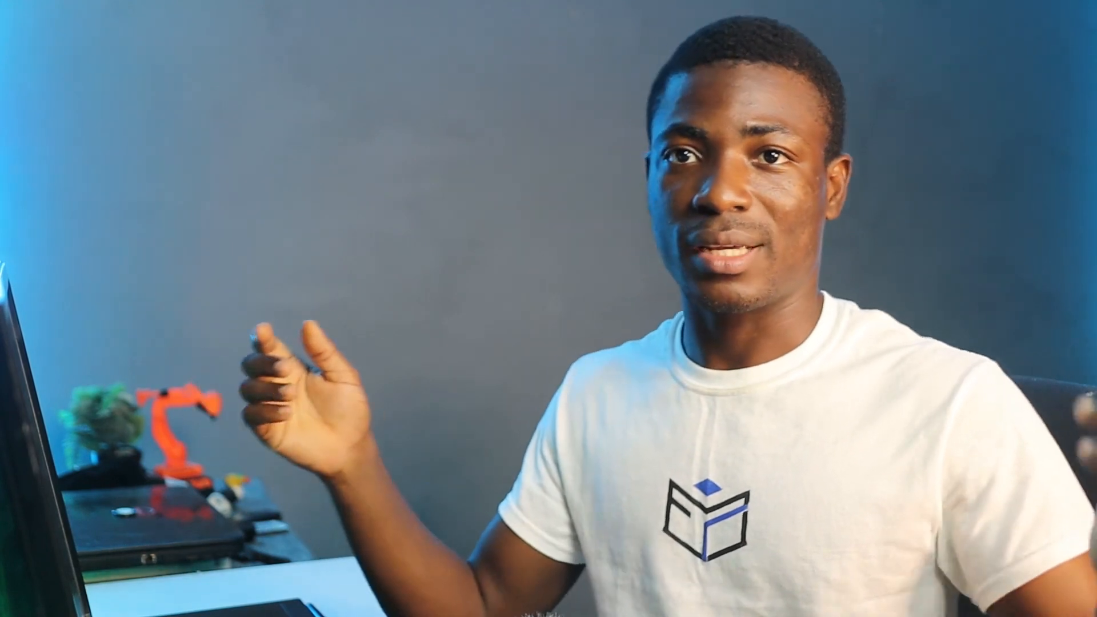